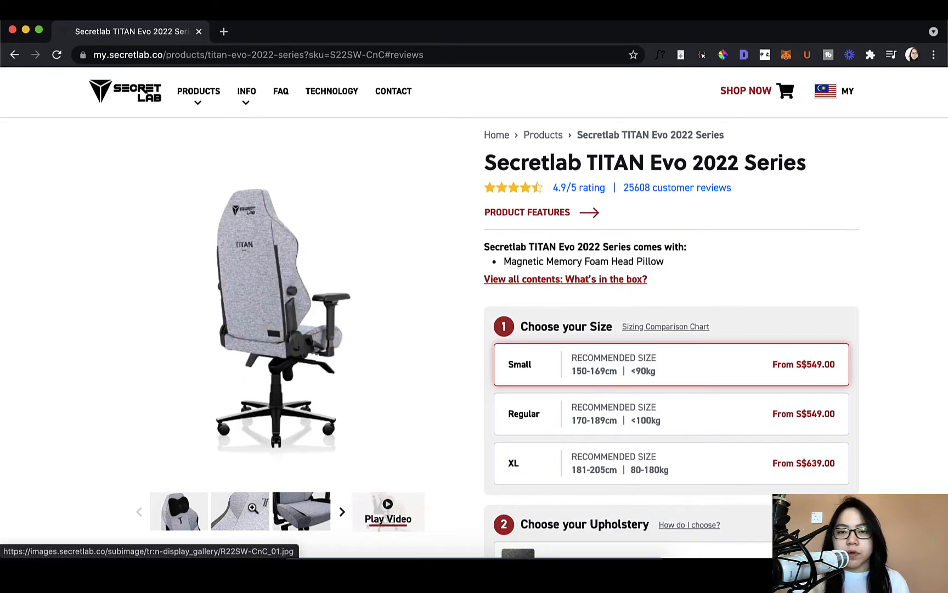
- Browse the enlarged product photos of the Secretlab TITAN Evo 2022 Series chair and close the gallery
left_click(253, 508)
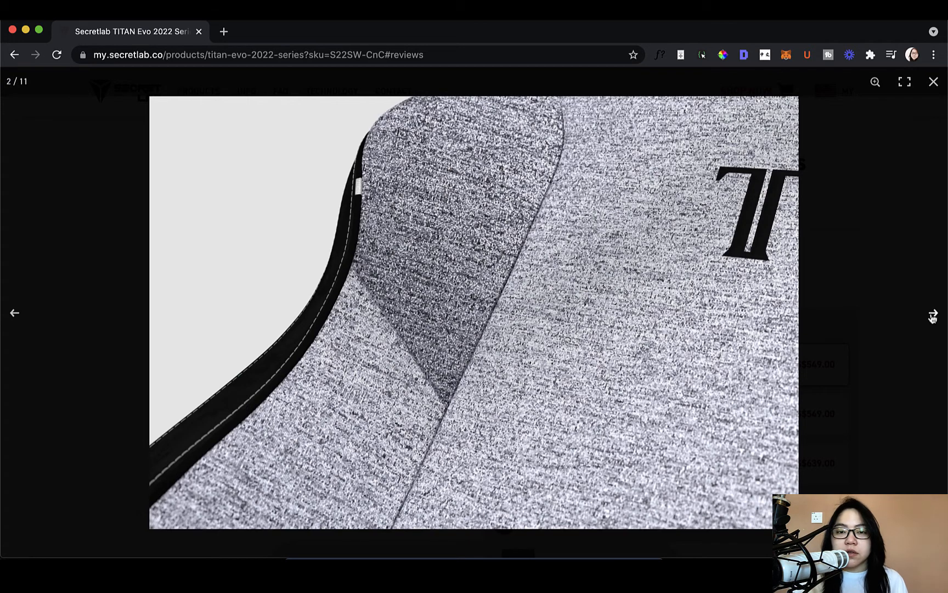
left_click(933, 314)
left_click(933, 313)
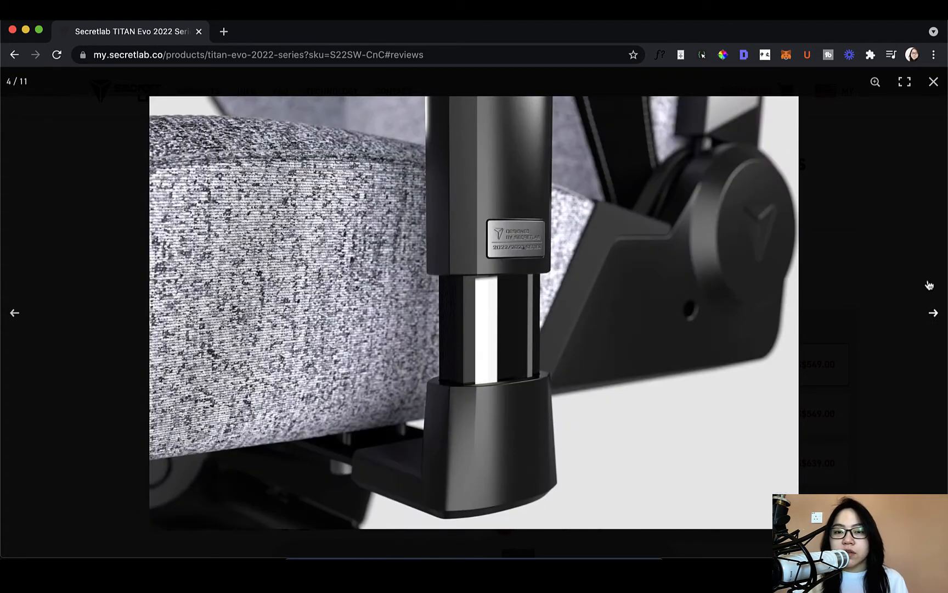
left_click(933, 313)
left_click(936, 84)
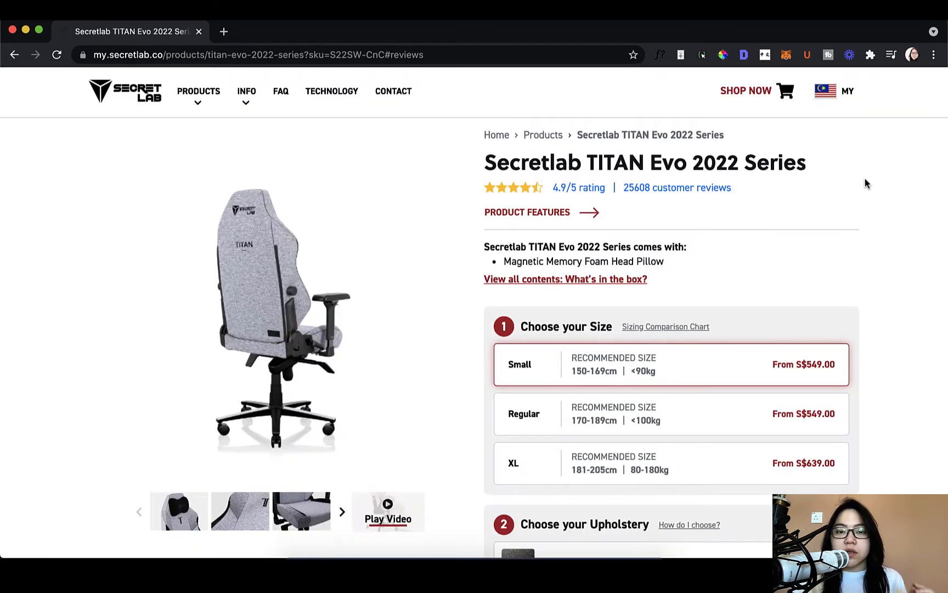
- Open the chair's customer reviews and read through the first page of written reviews and buyer photos
scroll(864, 180, "down", 1)
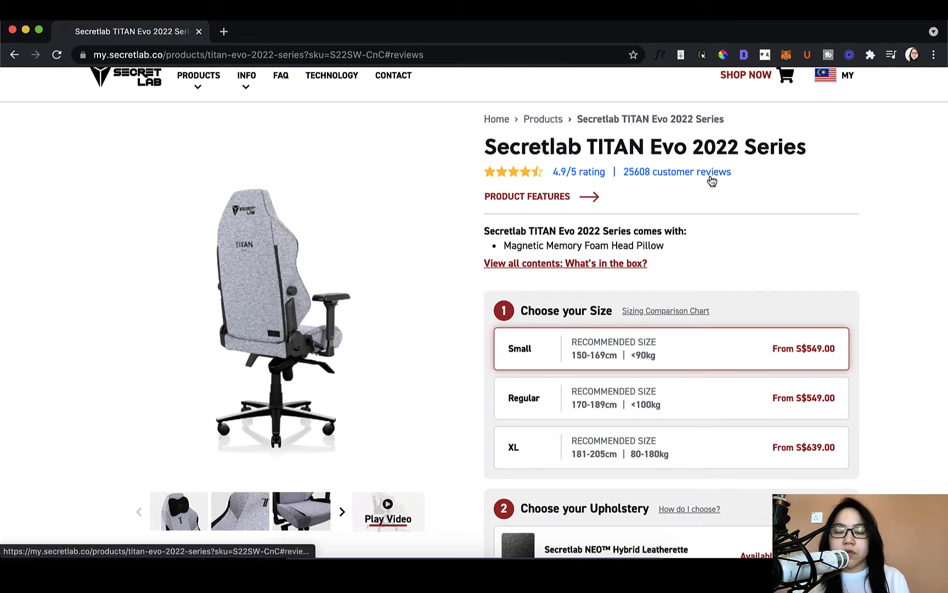
left_click(709, 179)
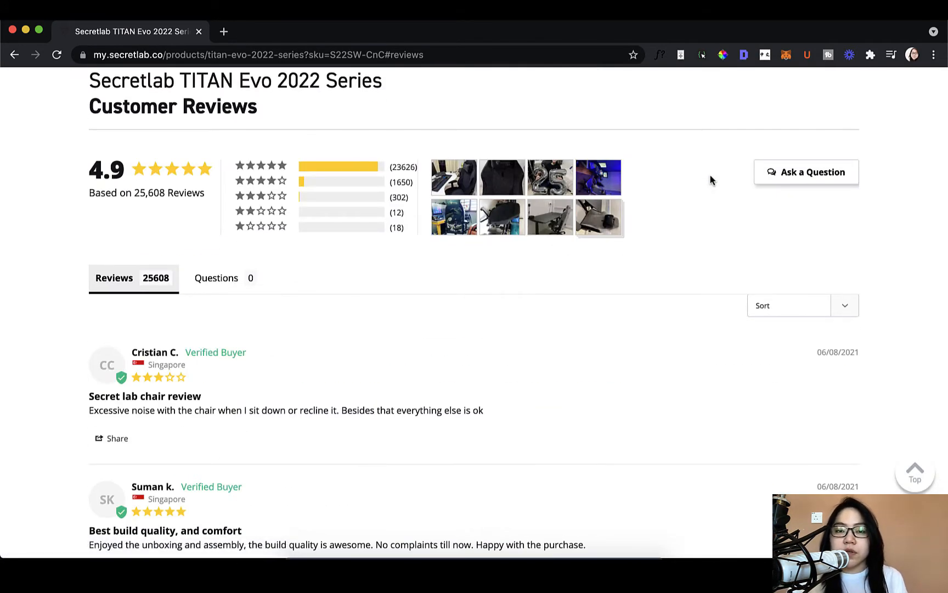
scroll(711, 180, "down", 6)
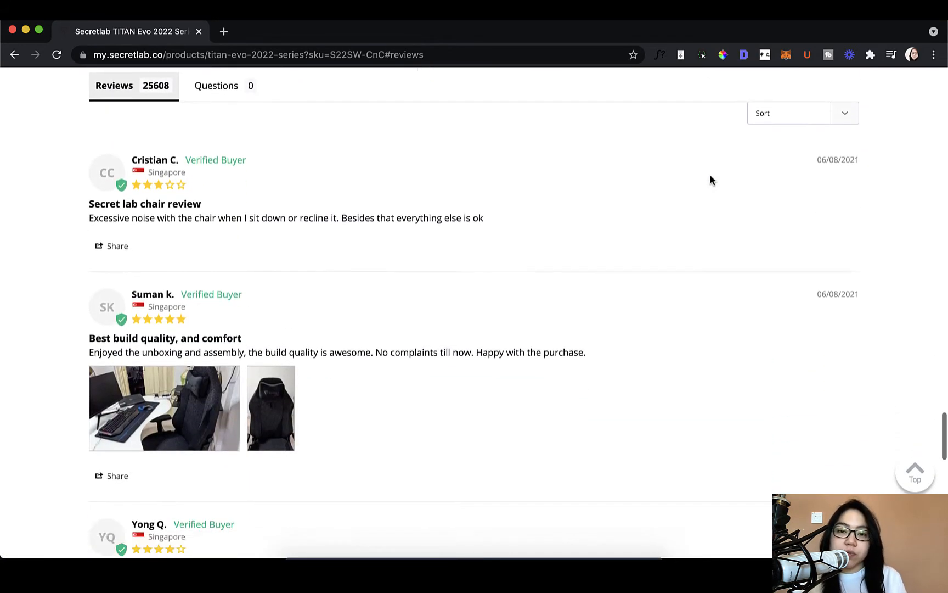
scroll(710, 180, "down", 3)
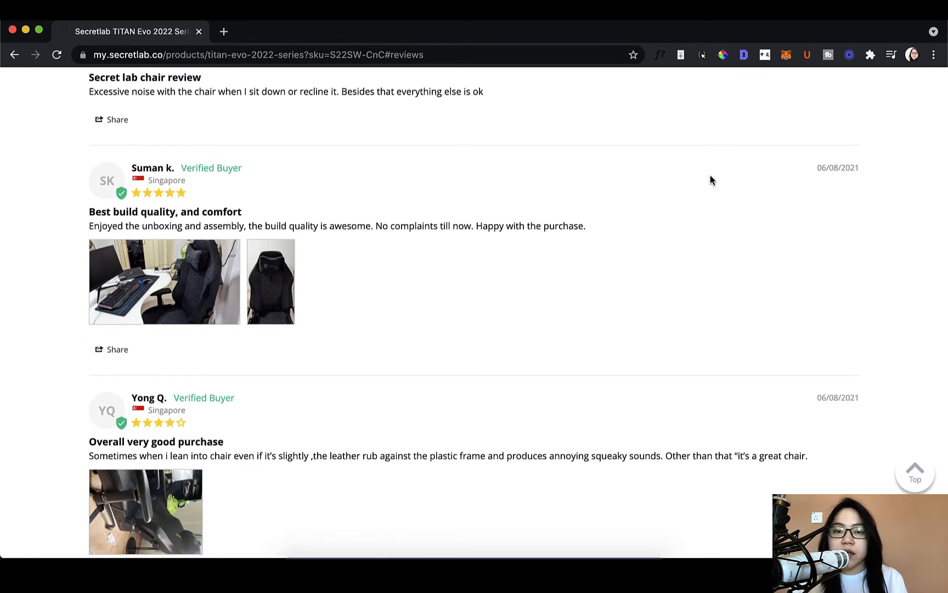
scroll(710, 179, "down", 2)
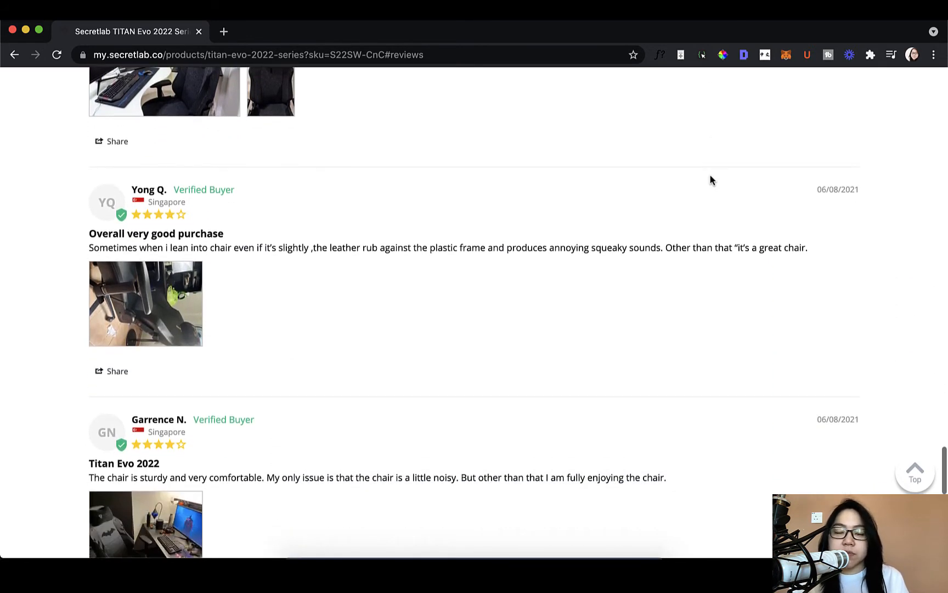
scroll(711, 180, "down", 3)
scroll(711, 180, "down", 3)
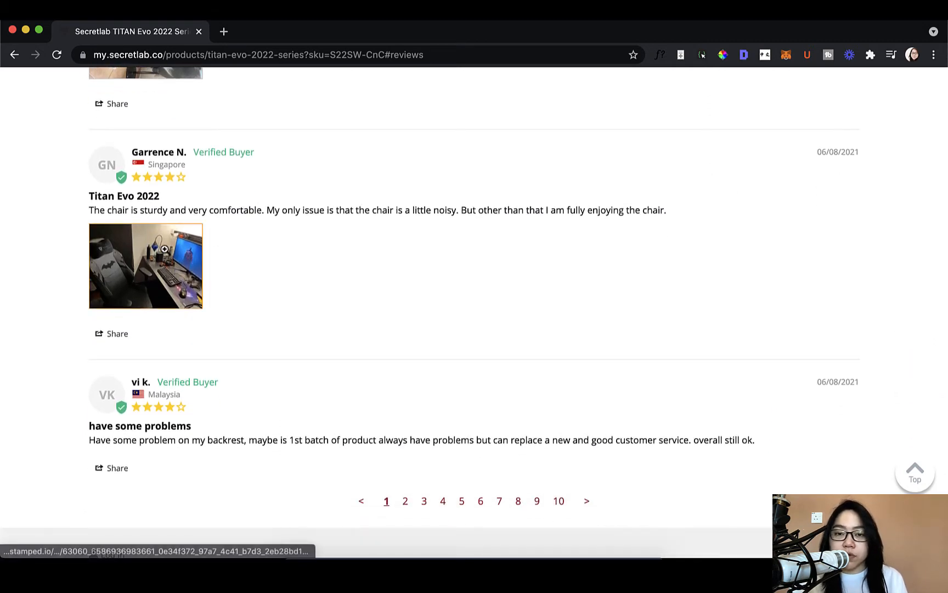
scroll(360, 232, "down", 2)
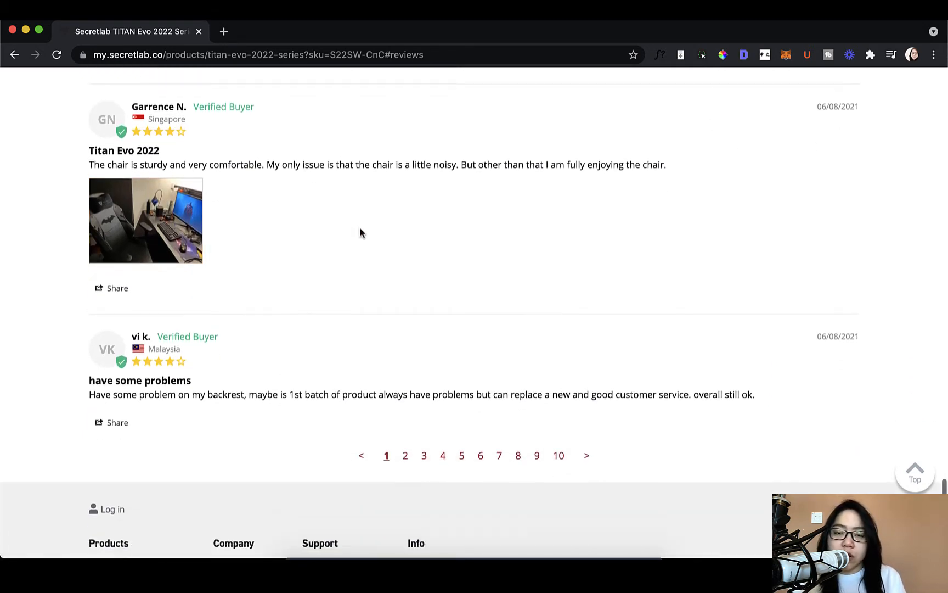
- Go to page 2 of the reviews, view the enlarged customer photo of the "Titan Evo 2022" review and close it
right_click(406, 445)
left_click(404, 445)
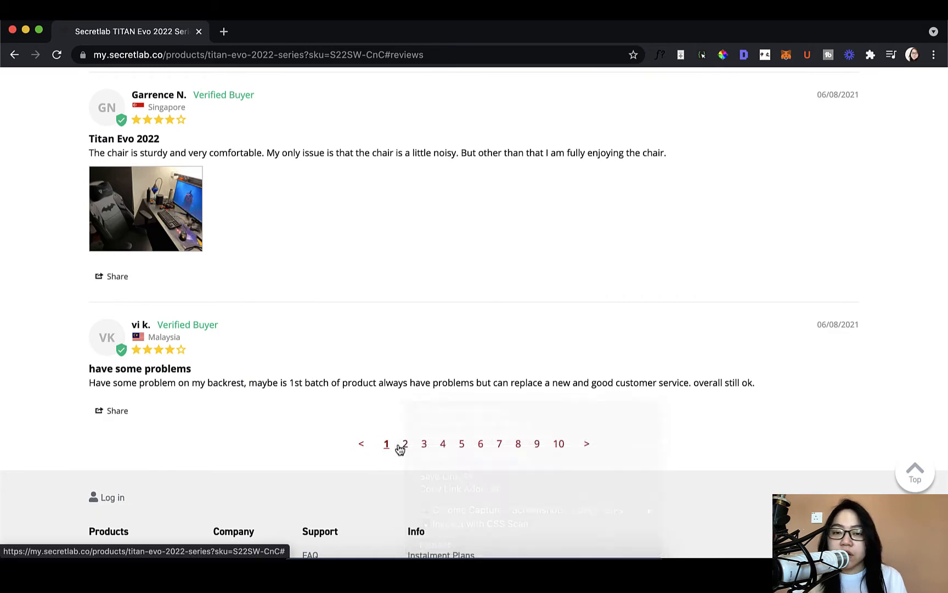
left_click(405, 444)
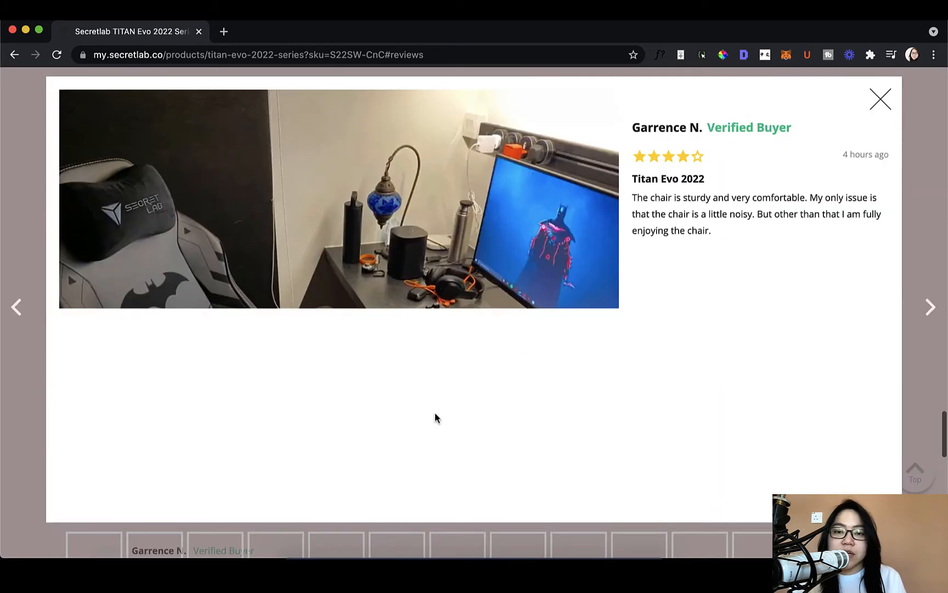
left_click(881, 101)
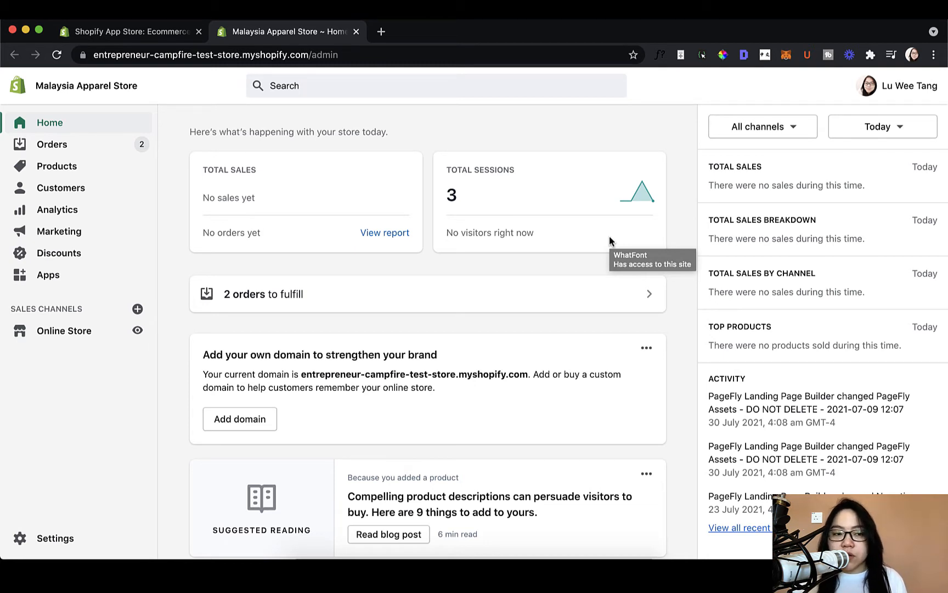
- Look through the Shopify store admin's Orders, Products, Customers, Analytics, Marketing and Discounts sections
left_click(93, 152)
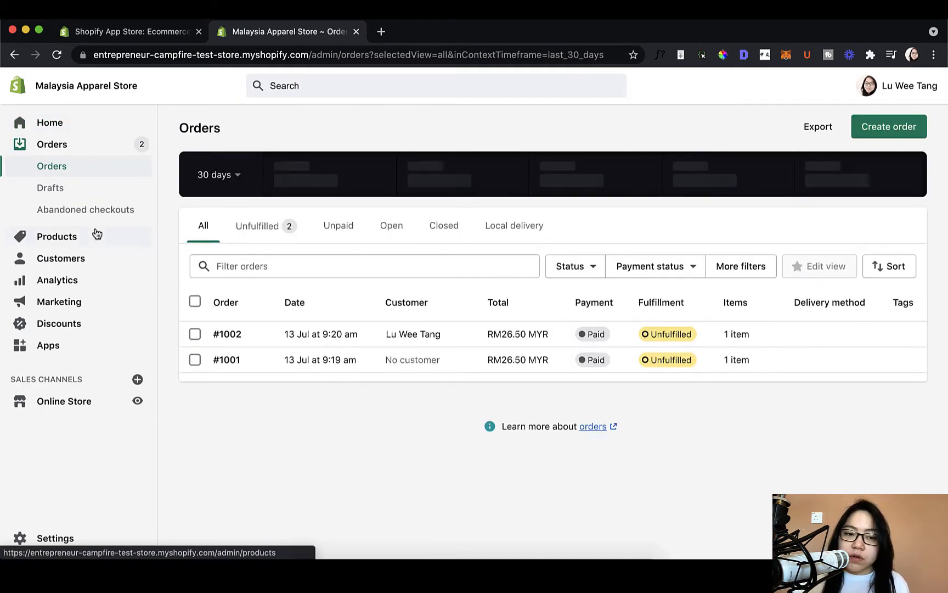
left_click(97, 235)
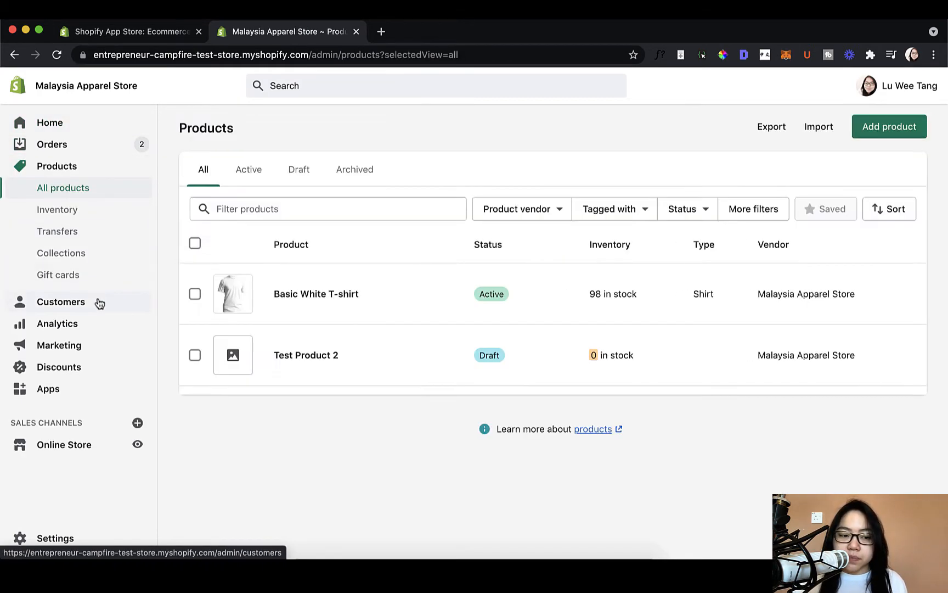
left_click(98, 302)
left_click(97, 218)
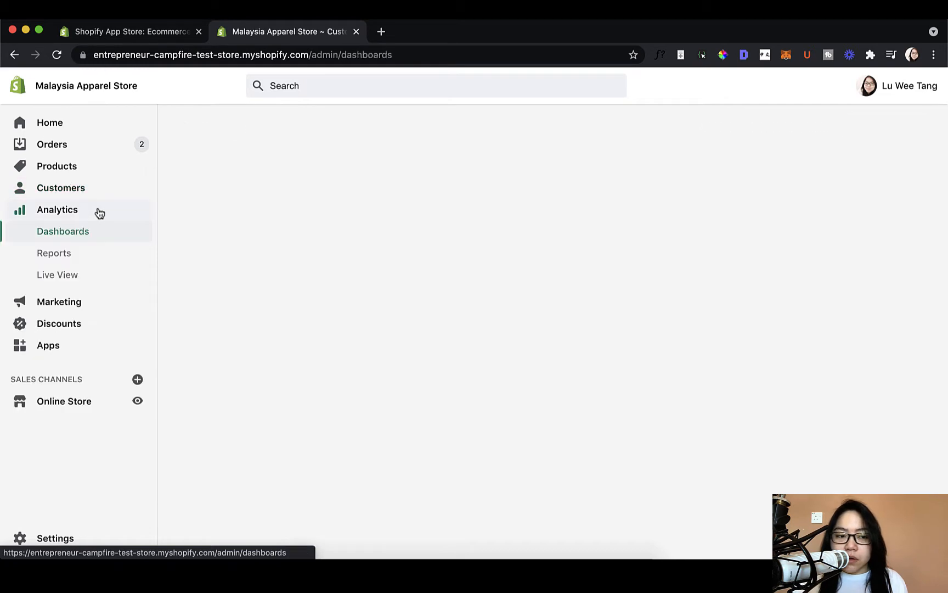
left_click(102, 311)
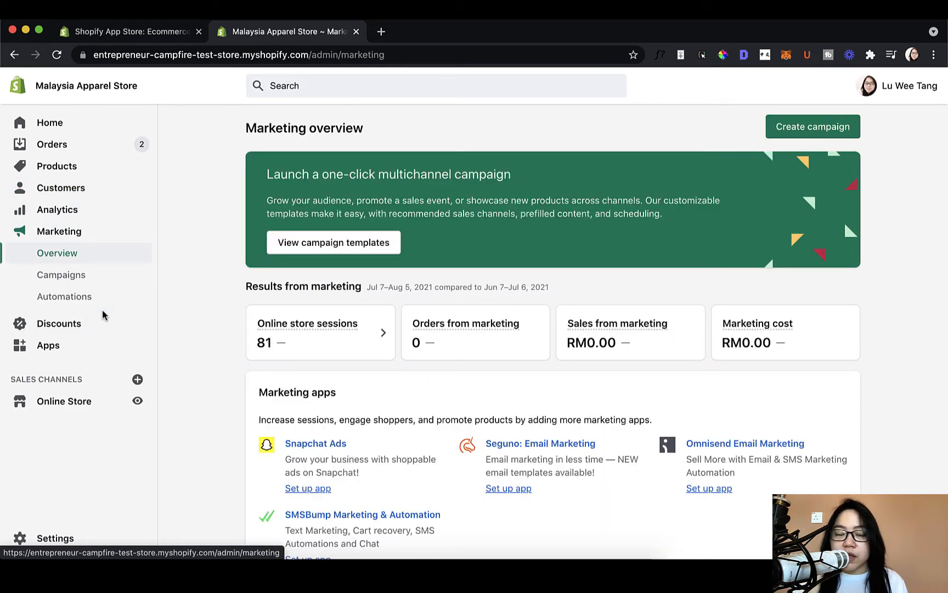
left_click(100, 323)
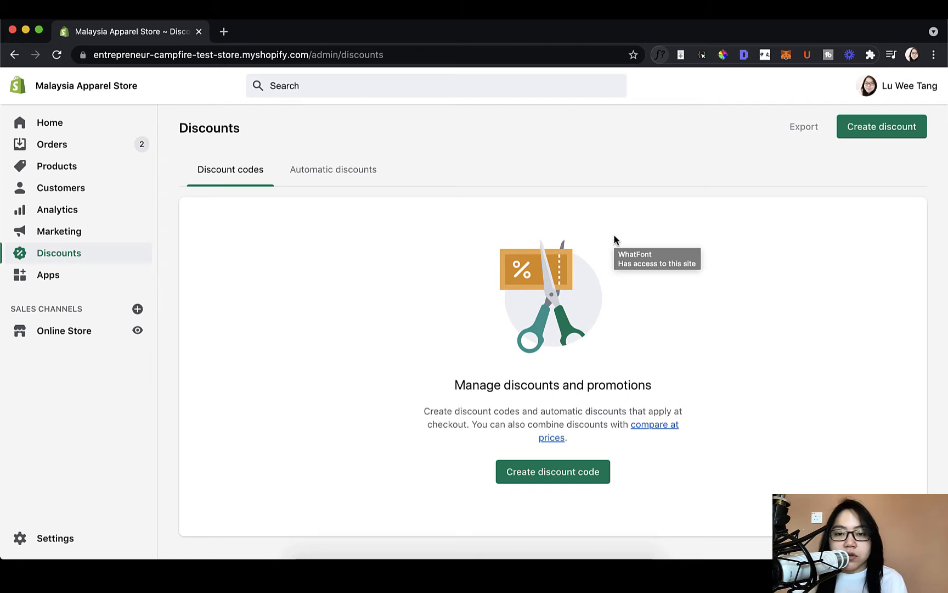
- Go from the store's installed apps to the Shopify App Store and search for "shopify product reviews"
left_click(69, 283)
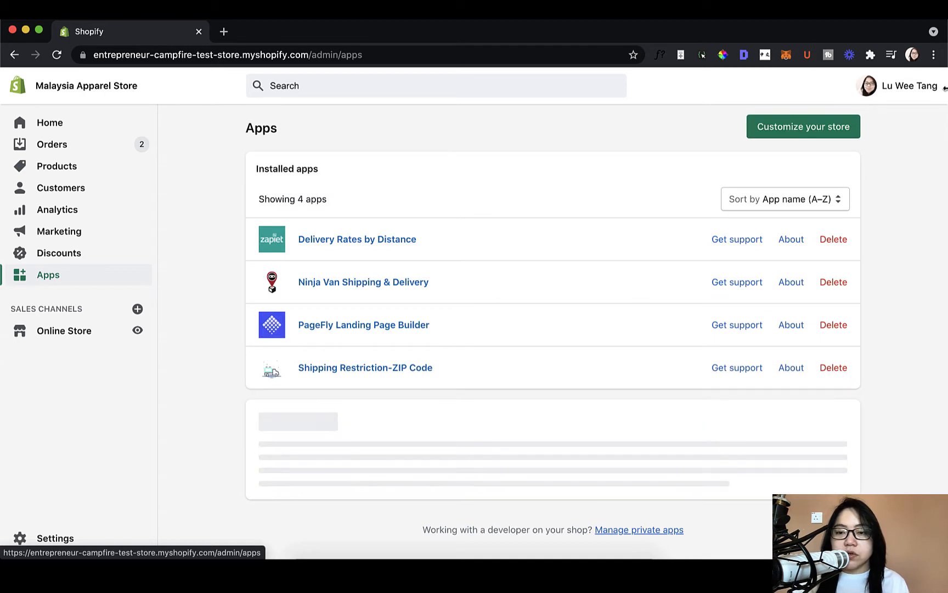
left_click(797, 133)
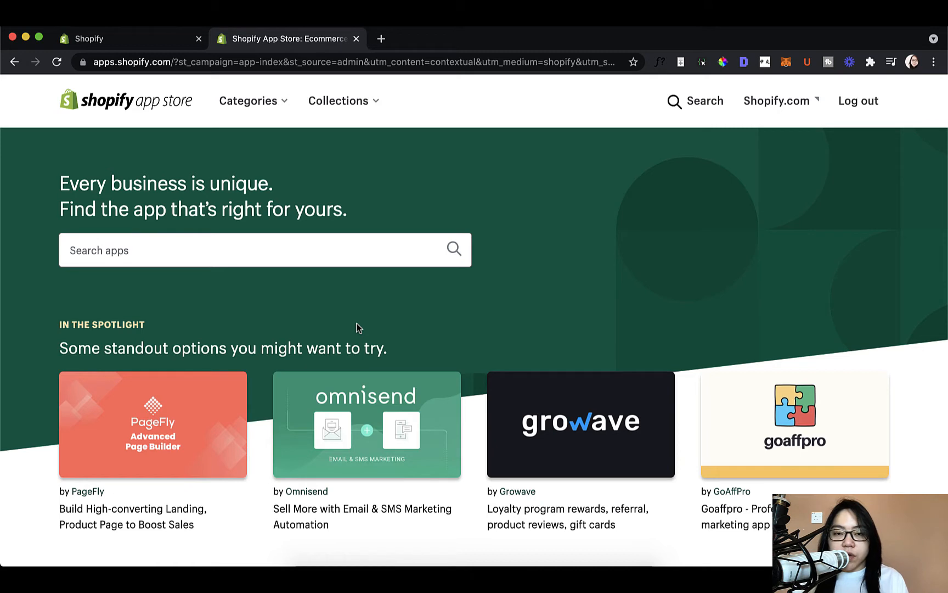
left_click(345, 254)
type("s")
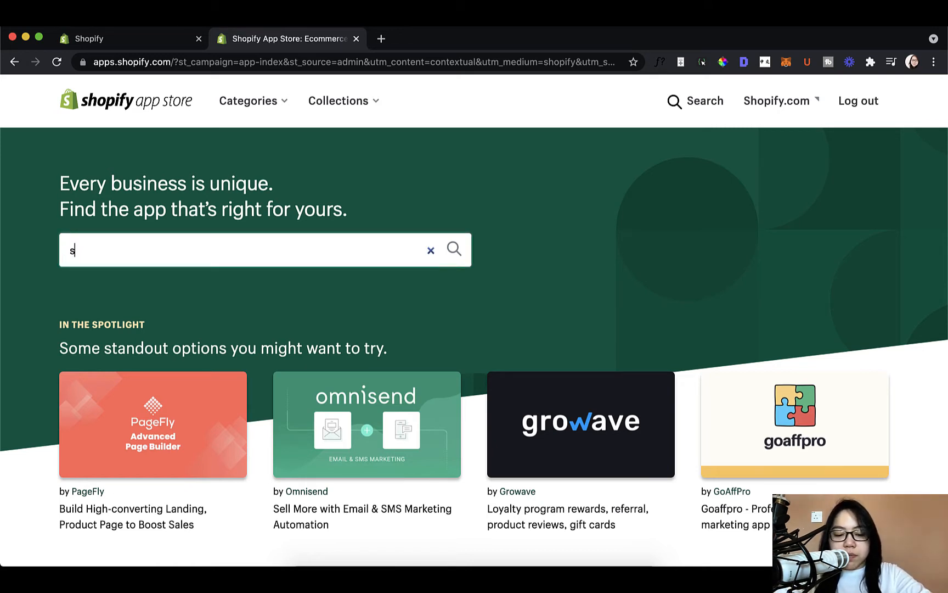
type("hopify pr")
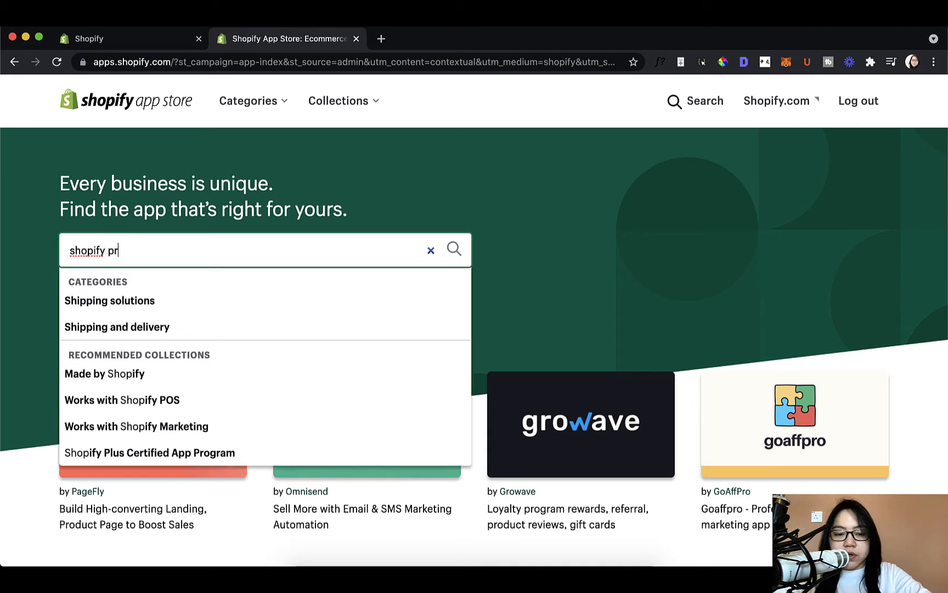
type("oduct reviews")
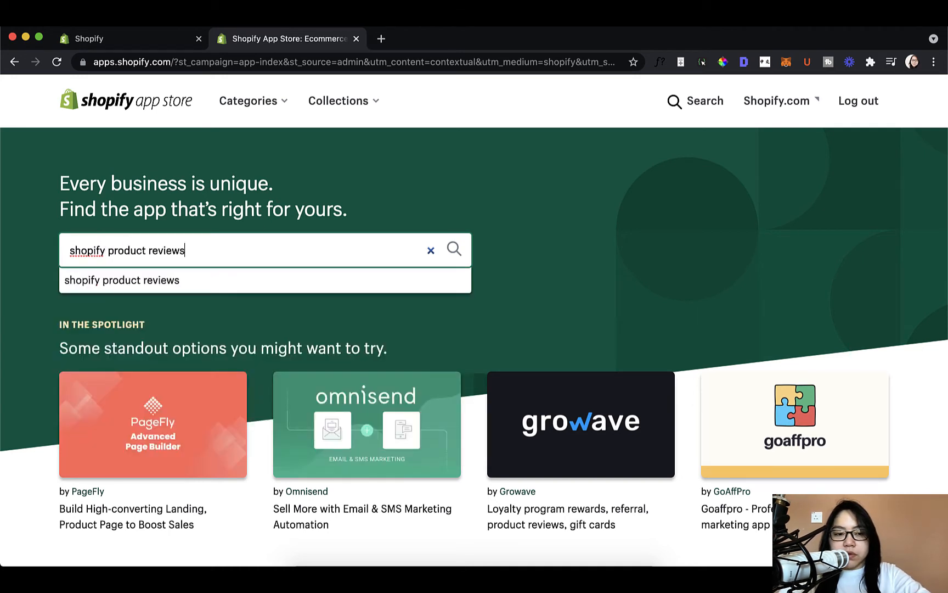
left_click(354, 282)
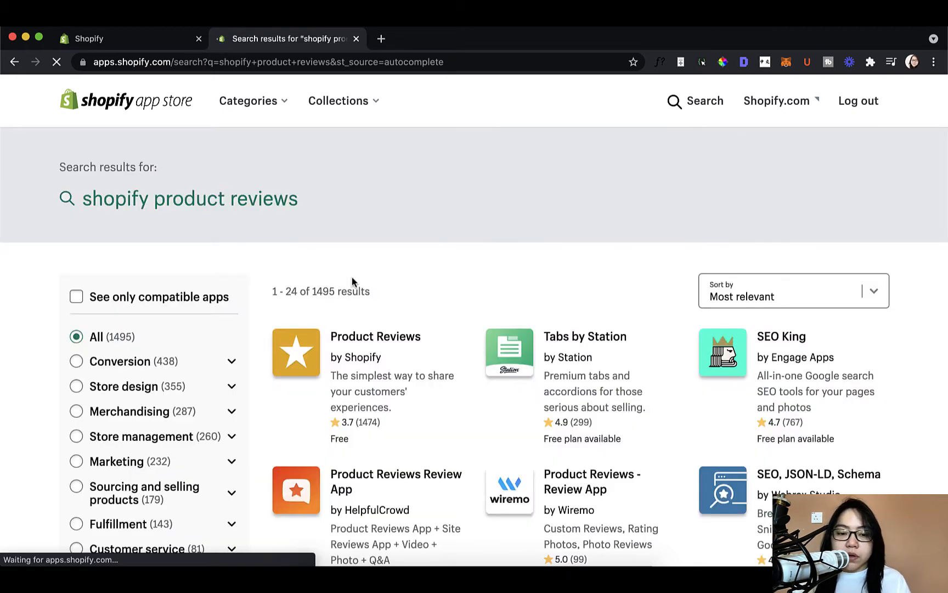
- Open the listing of the Product Reviews app by Shopify from the search results
scroll(353, 281, "down", 2)
scroll(353, 281, "down", 1)
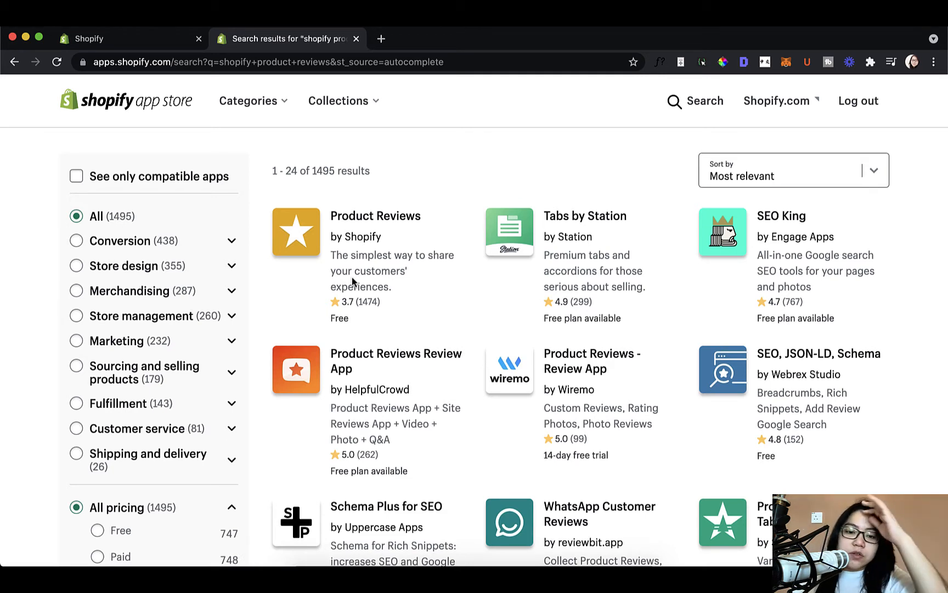
left_click(317, 257)
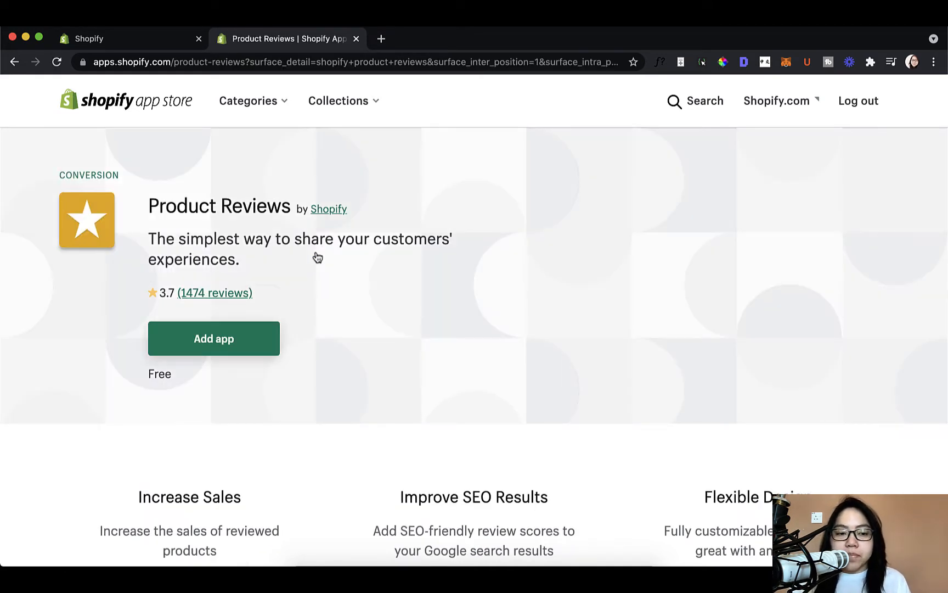
- Examine the Product Reviews app's benefits, description and media gallery screenshots, including the installation instructions, and return to the start of its listing
scroll(331, 278, "down", 4)
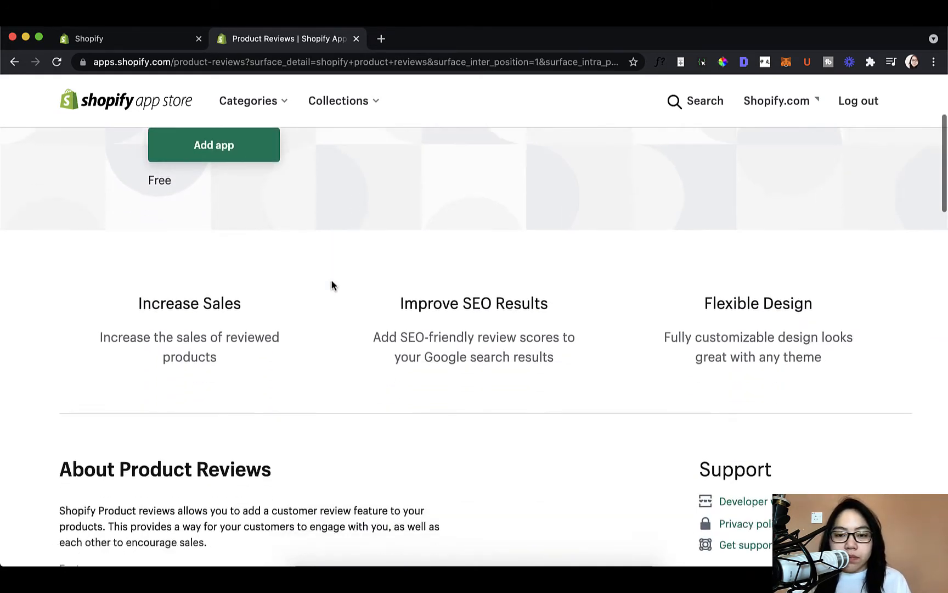
scroll(332, 284, "down", 2)
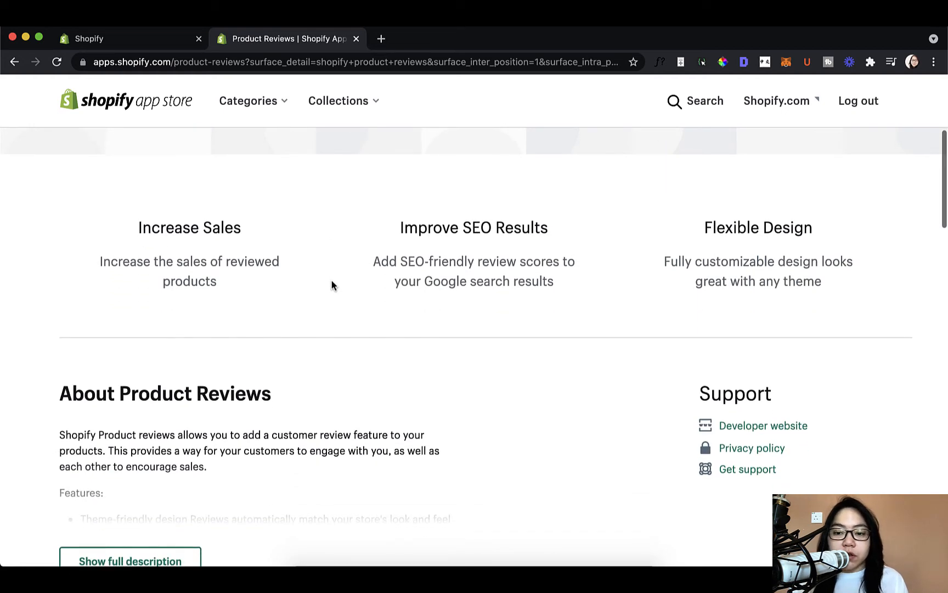
scroll(331, 284, "down", 1)
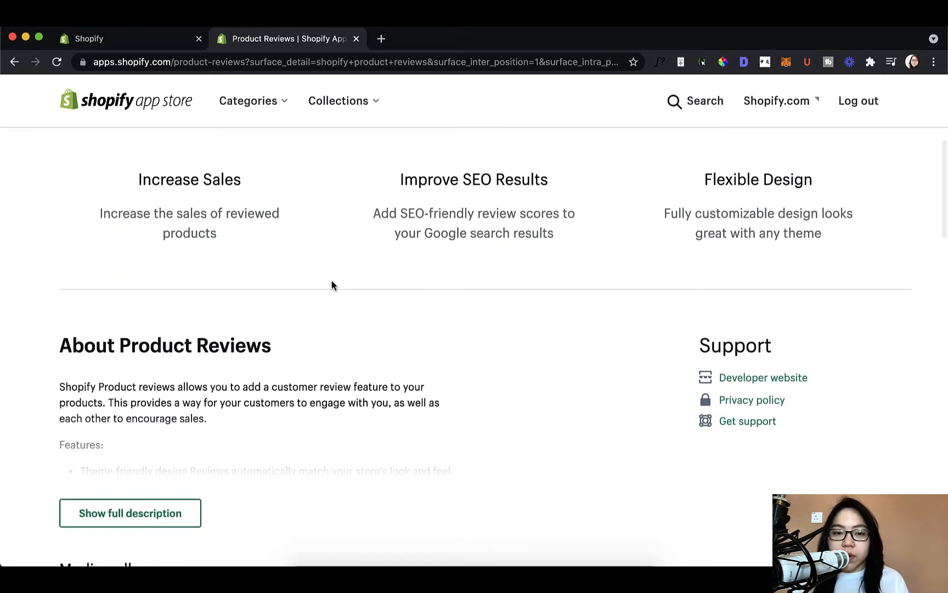
scroll(332, 284, "down", 2)
scroll(332, 285, "down", 3)
scroll(332, 284, "down", 2)
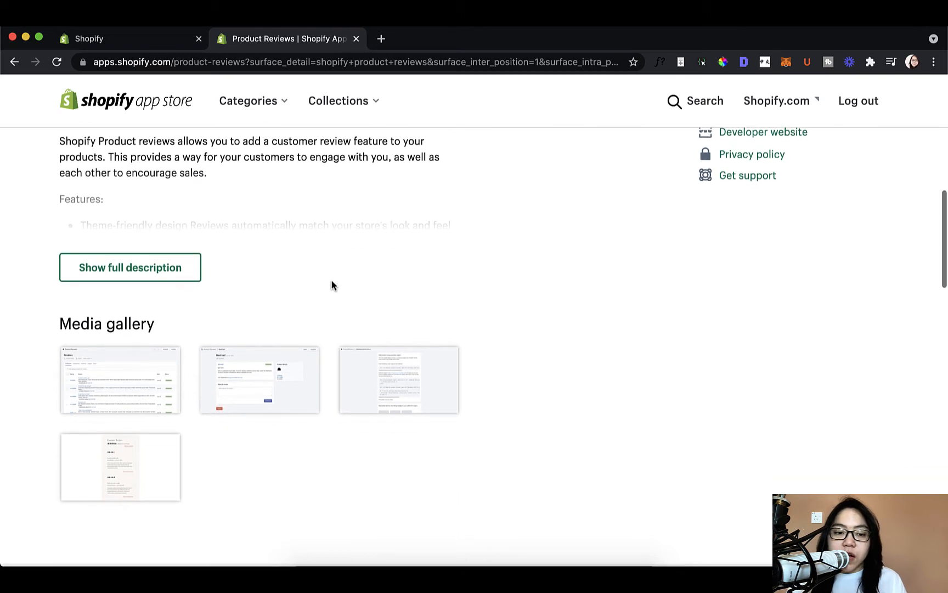
left_click(160, 324)
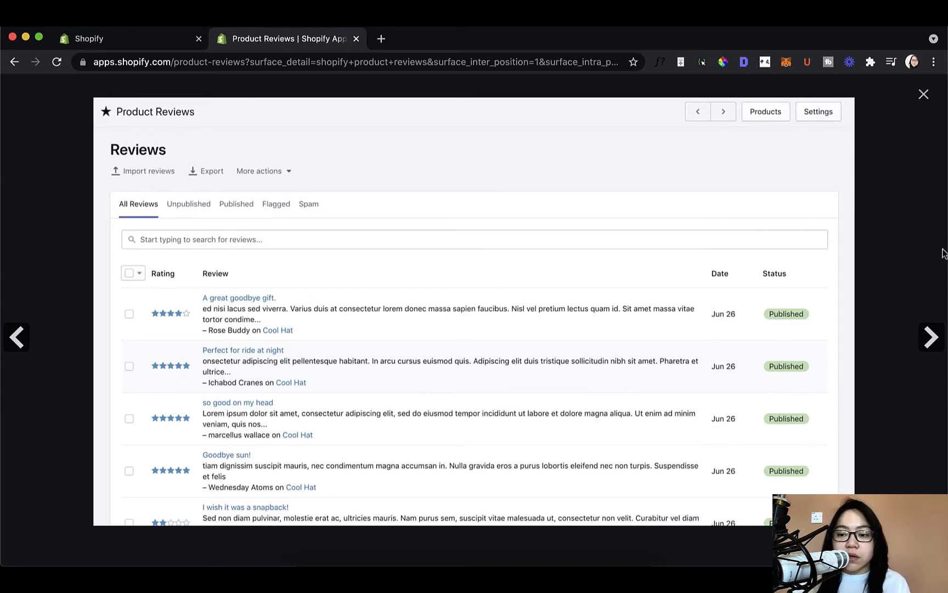
left_click(930, 338)
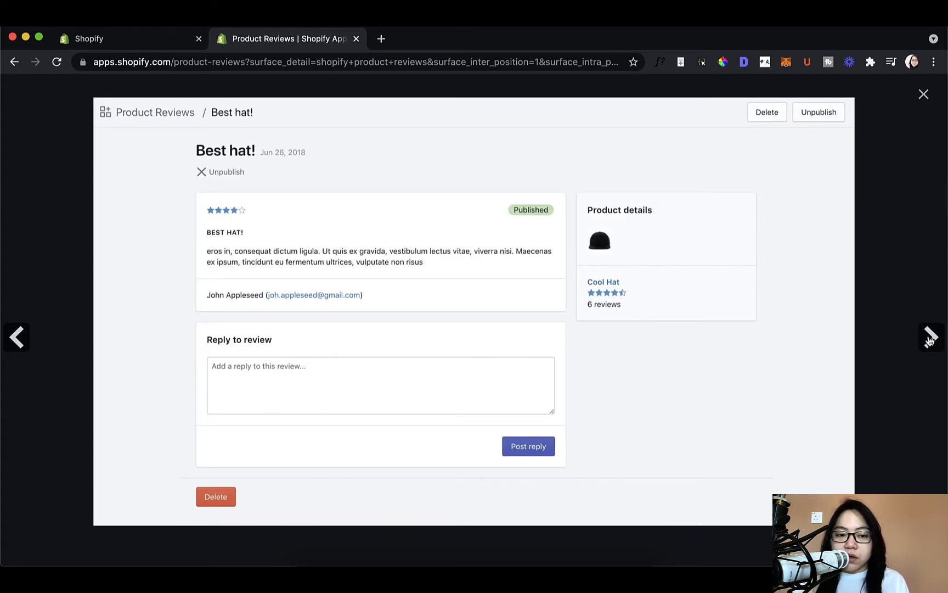
left_click(930, 338)
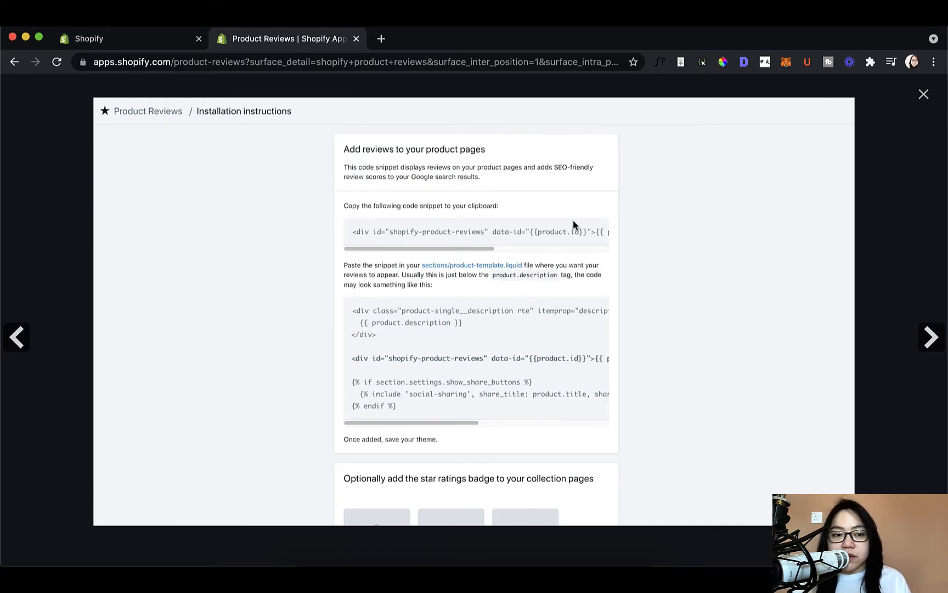
left_click(923, 93)
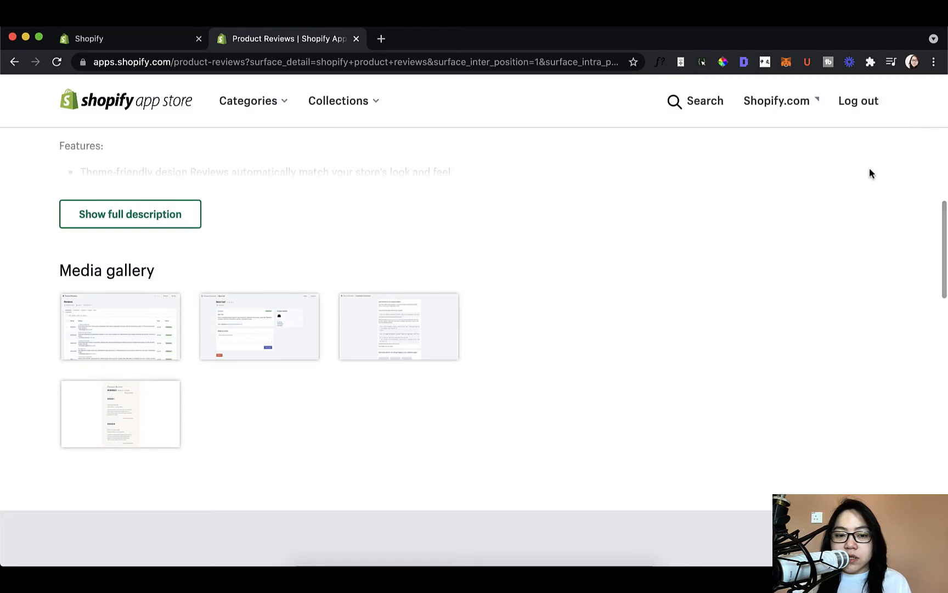
scroll(781, 261, "up", 5)
scroll(778, 257, "up", 6)
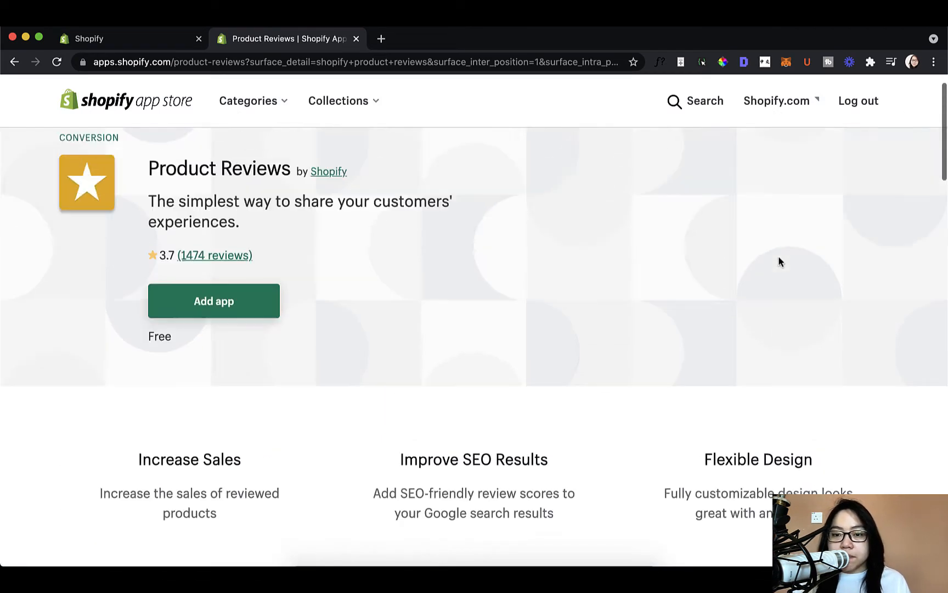
- Add the Product Reviews app from its listing and approve its installation in the Malaysia Apparel Store
scroll(307, 329, "down", 1)
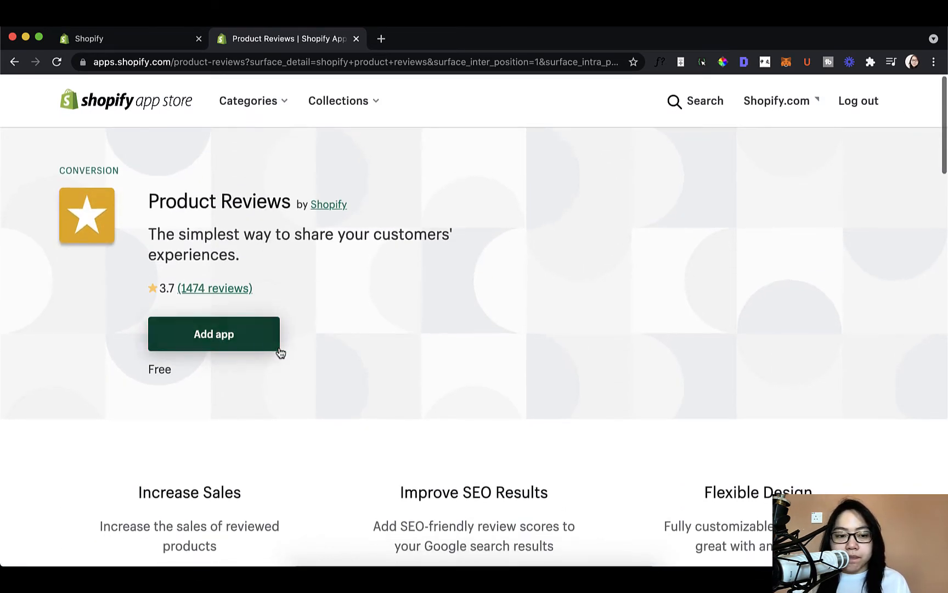
left_click(236, 342)
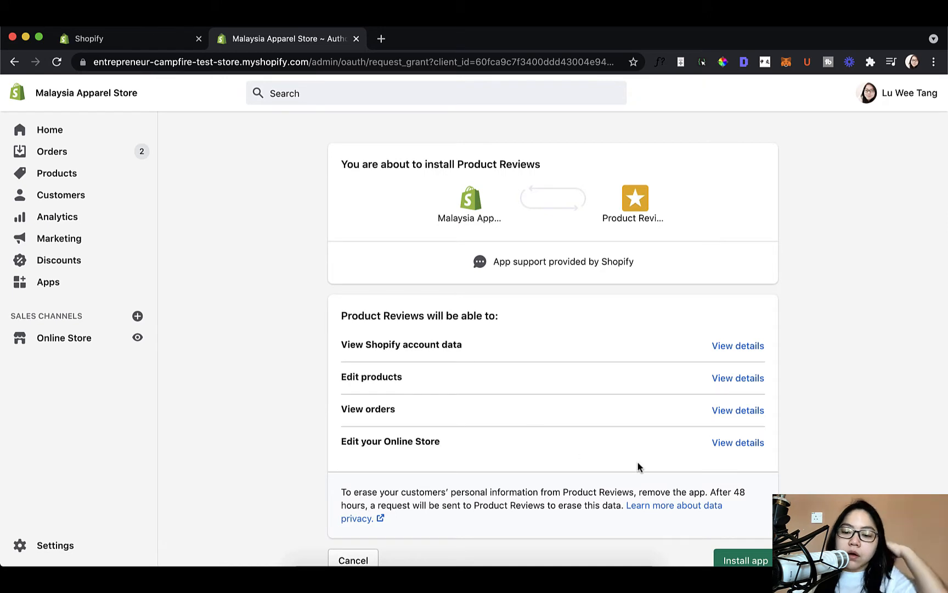
scroll(639, 468, "down", 2)
scroll(639, 467, "down", 1)
left_click(726, 499)
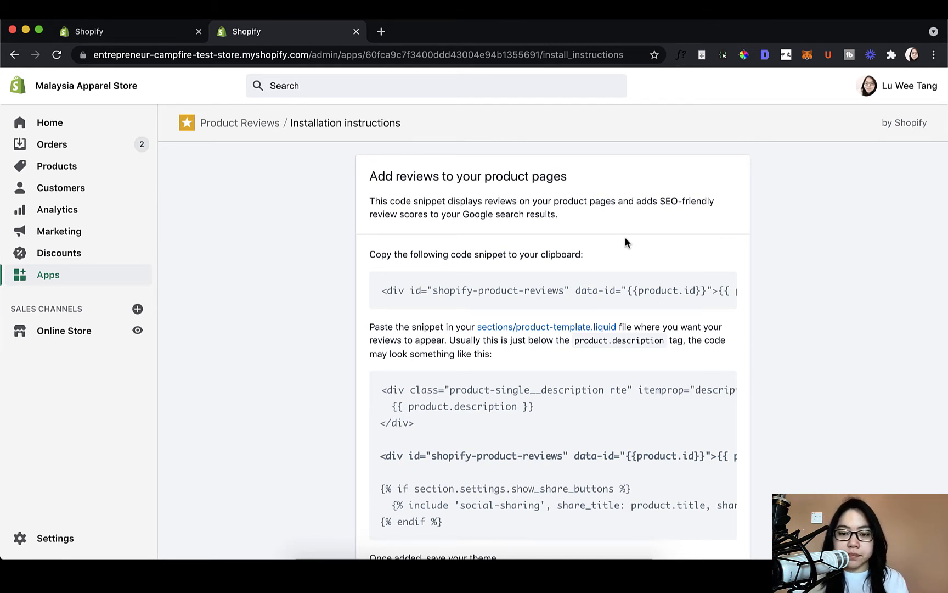
- Open the Basic White T-shirt product page on the storefront and examine its price, purchase options and description area
scroll(626, 238, "down", 1)
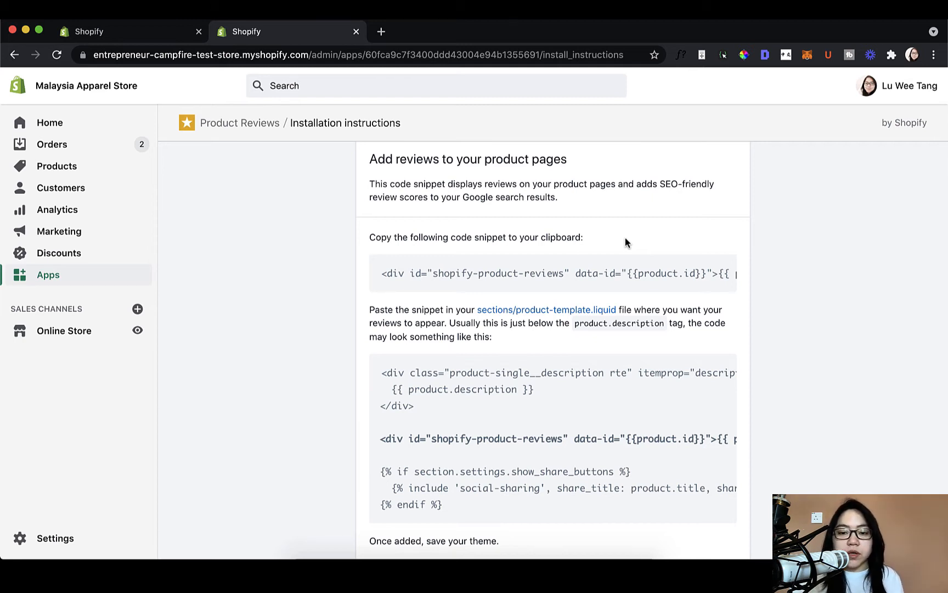
scroll(219, 341, "up", 1)
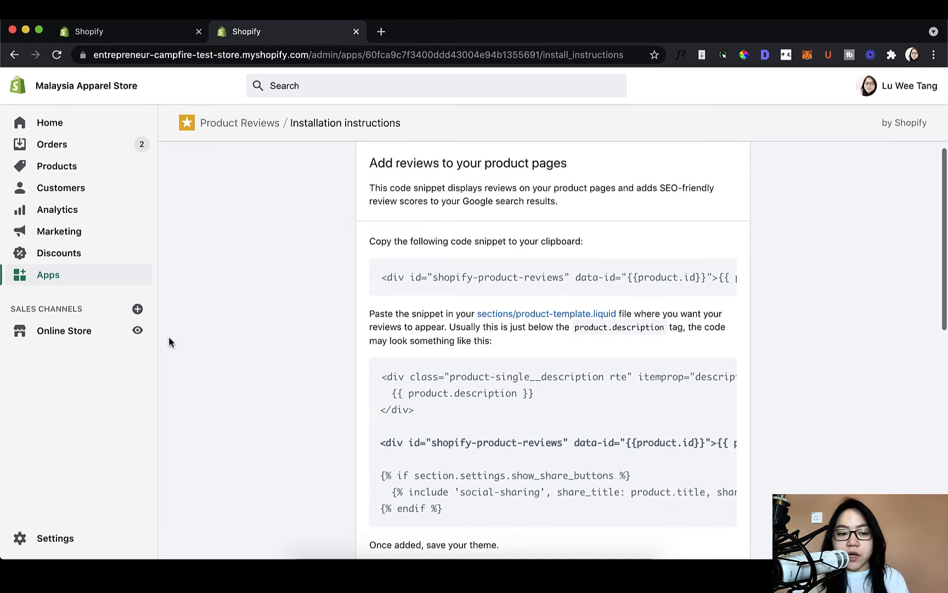
left_click(137, 331)
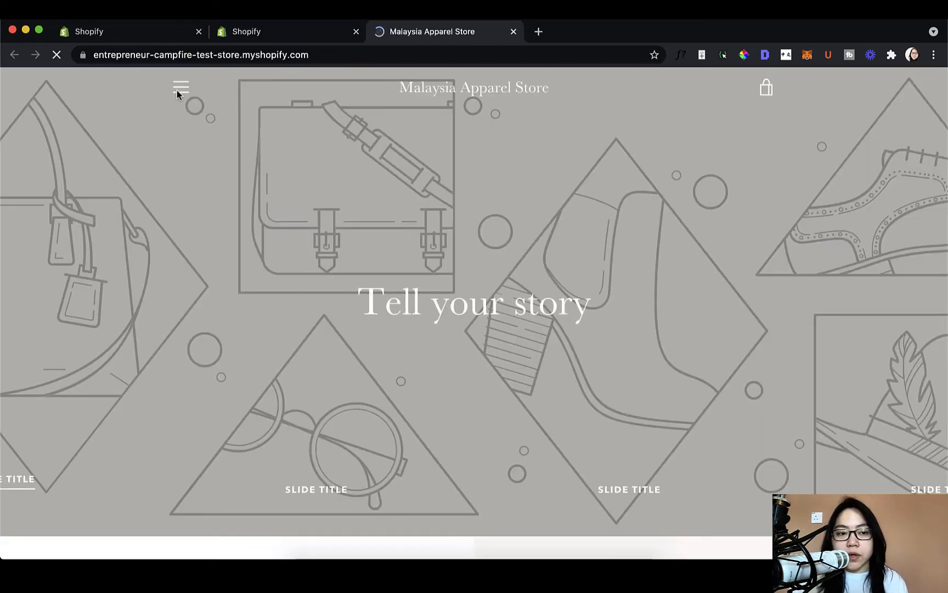
left_click(181, 88)
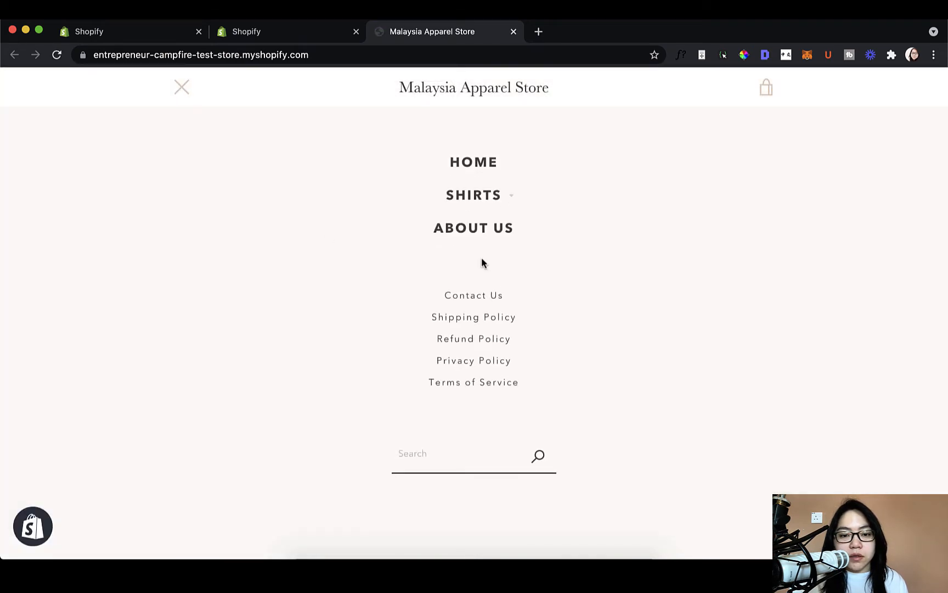
left_click(494, 204)
left_click(485, 250)
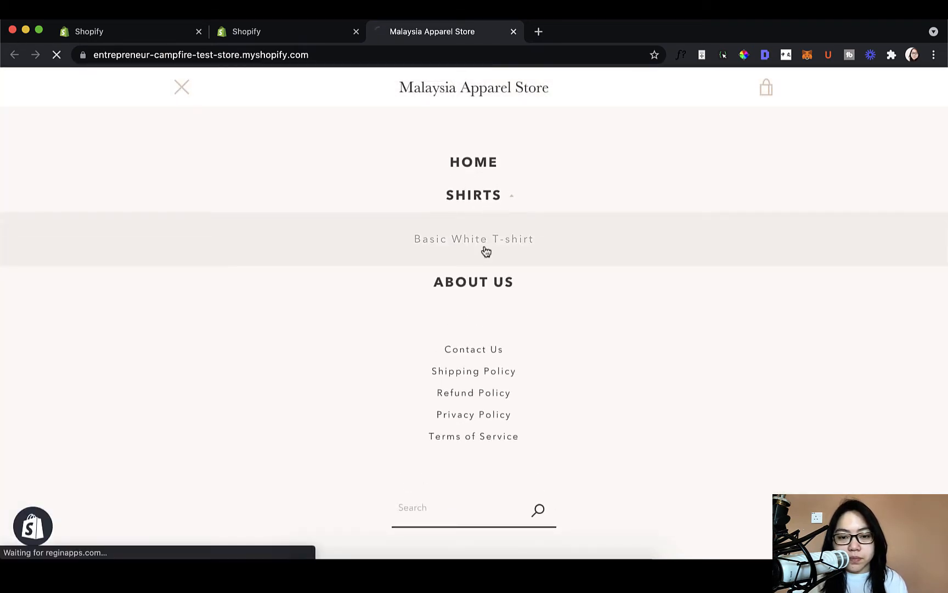
scroll(486, 251, "down", 2)
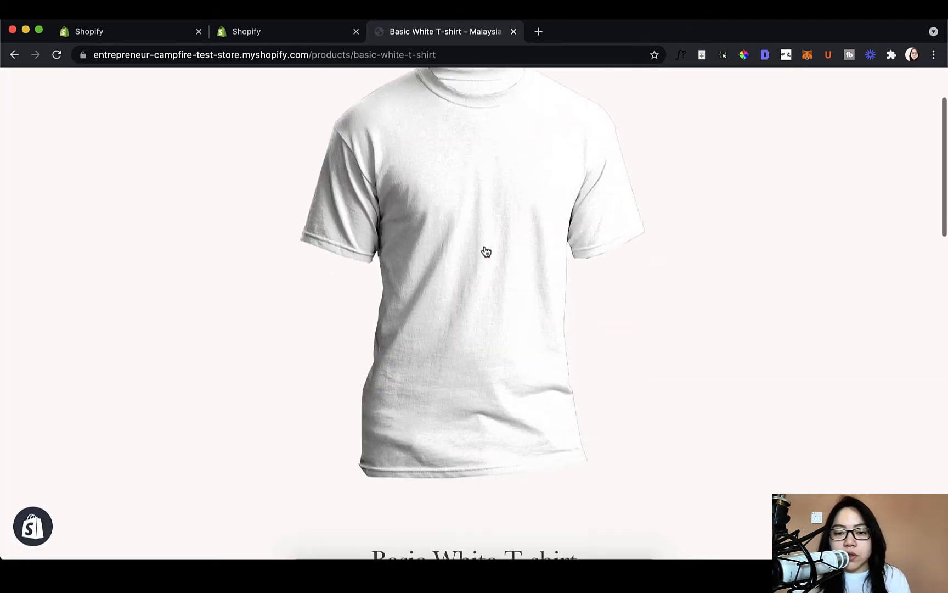
scroll(486, 251, "down", 2)
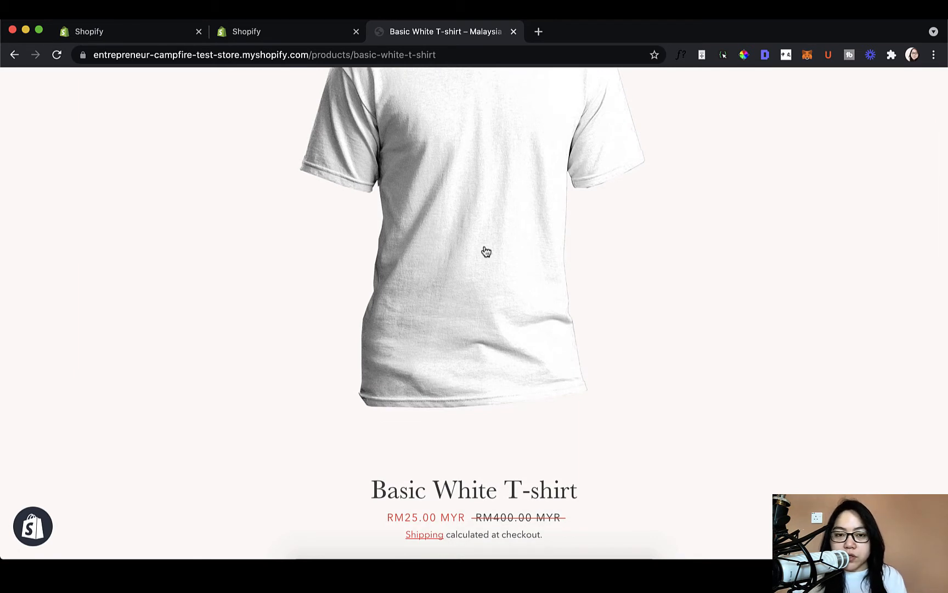
scroll(486, 252, "down", 5)
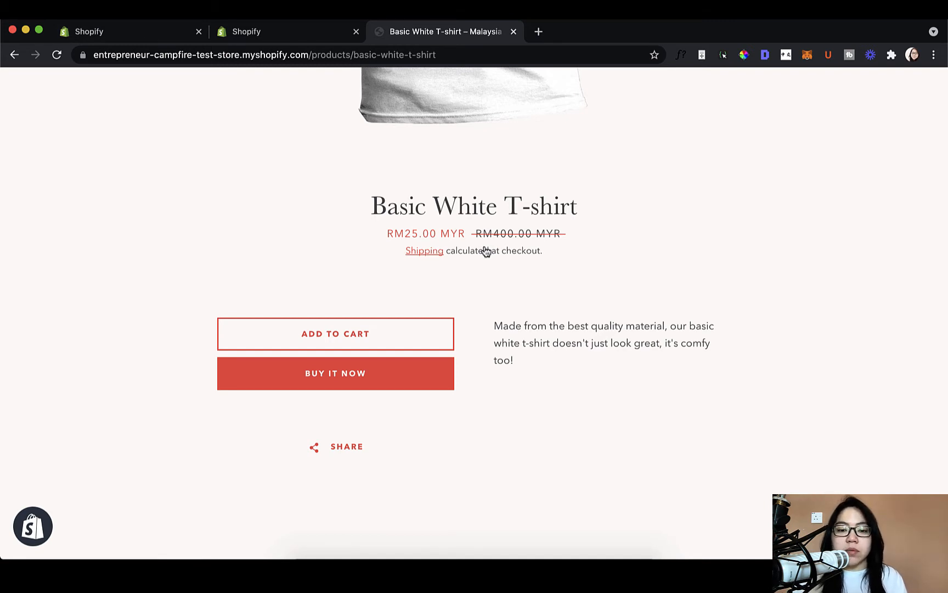
scroll(487, 251, "down", 2)
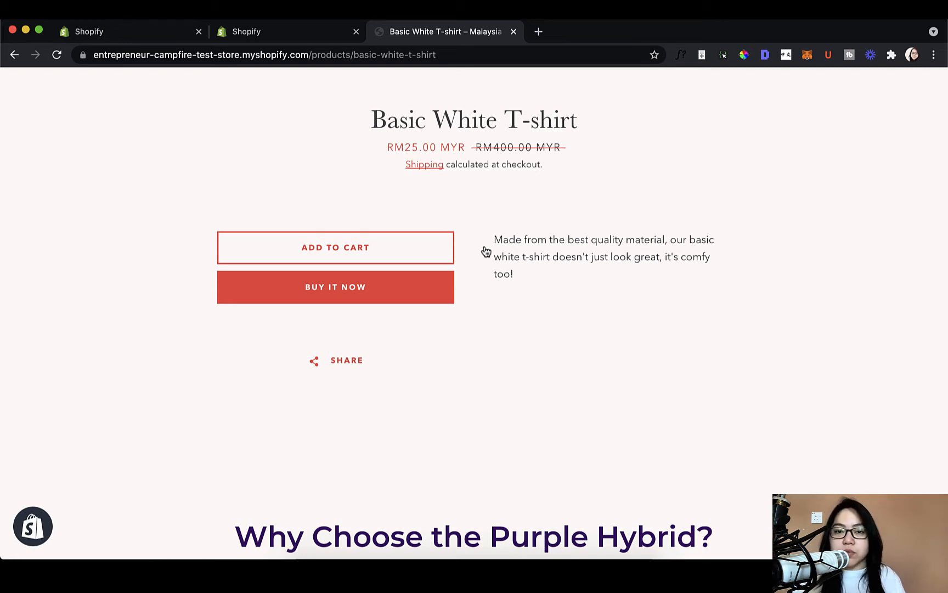
- Copy the shopify-product-reviews code snippet from the Product Reviews app's installation instructions
left_click(275, 33)
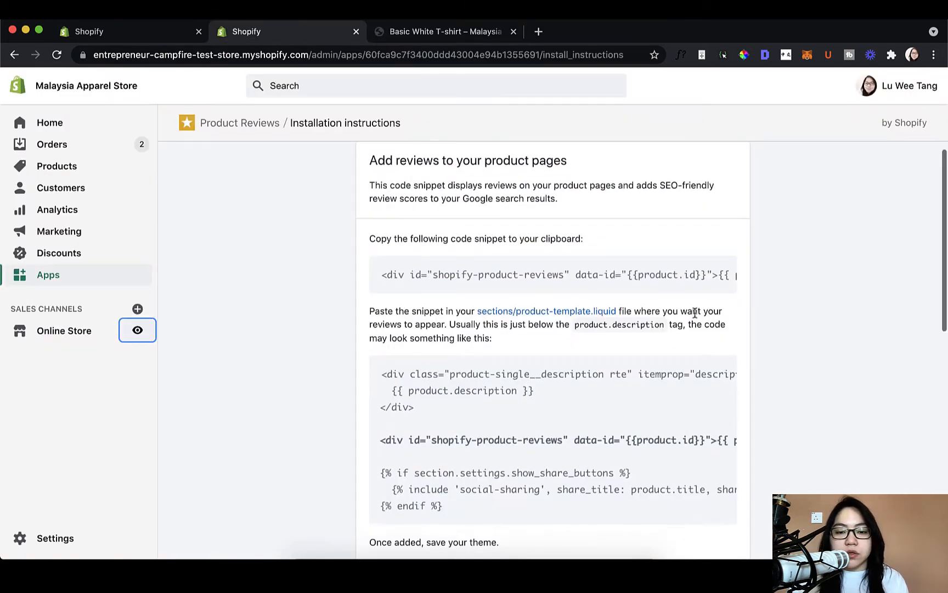
scroll(695, 312, "down", 1)
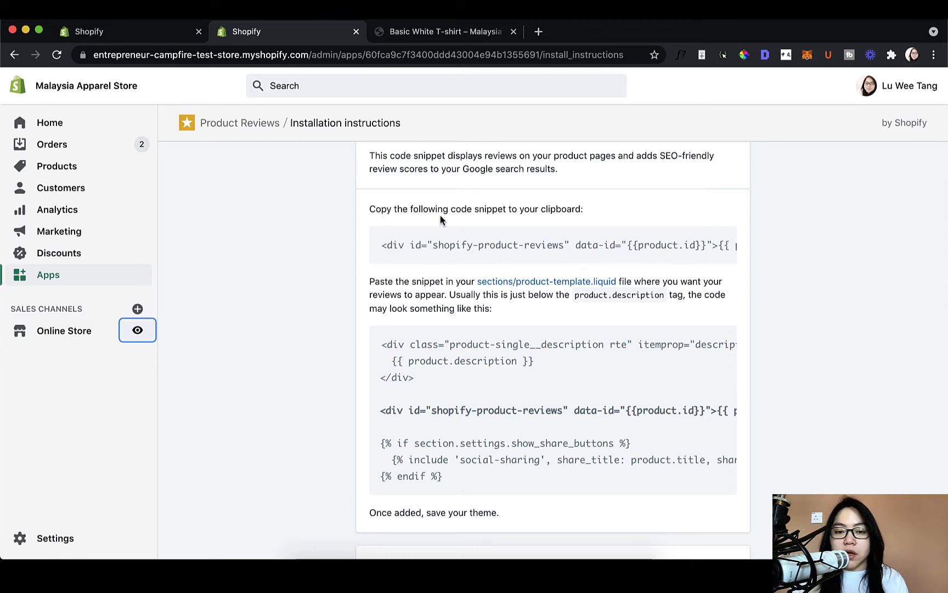
left_click(508, 240)
right_click(508, 239)
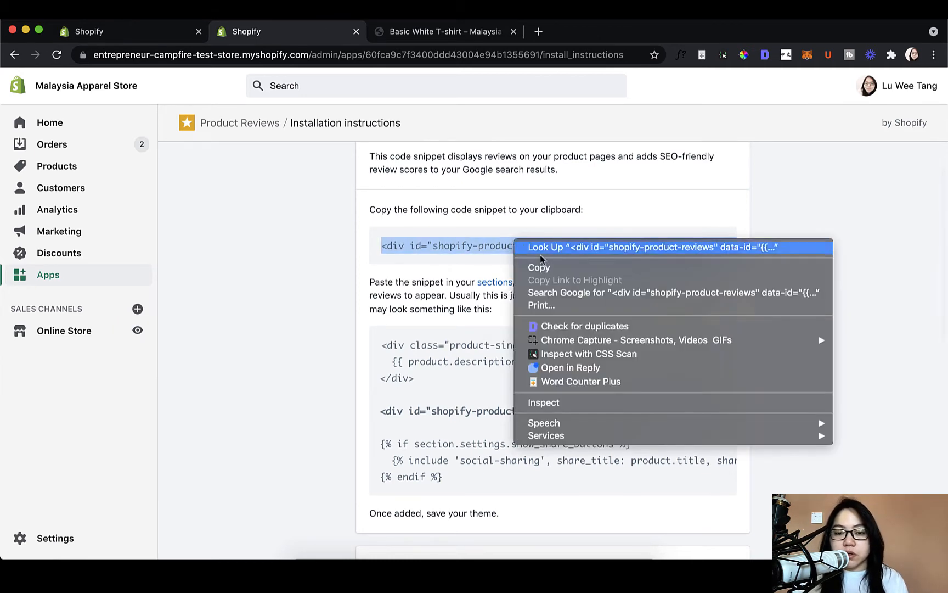
left_click(539, 264)
left_click(585, 313)
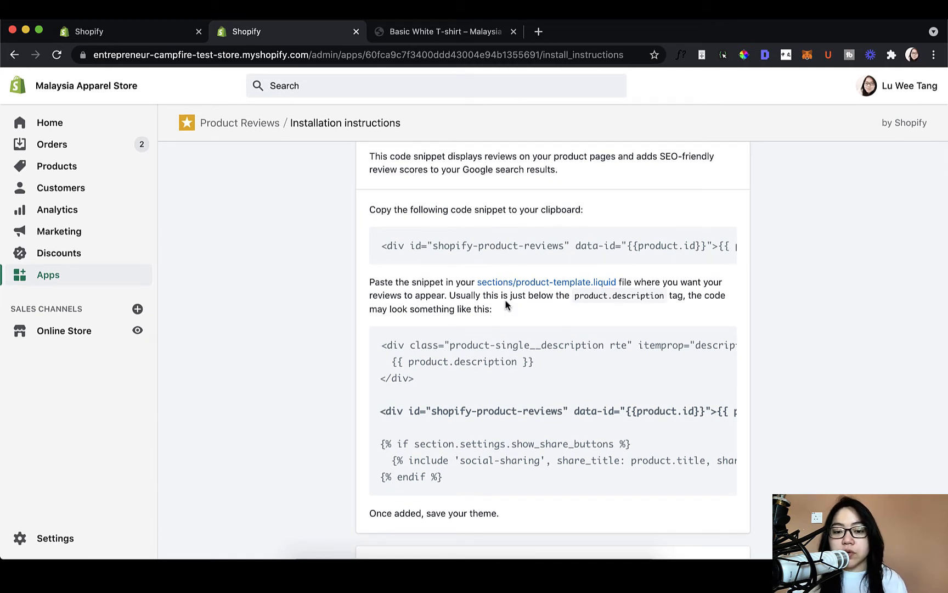
- Open the theme's sections/product-template.liquid file from the installation instructions
scroll(650, 322, "down", 1)
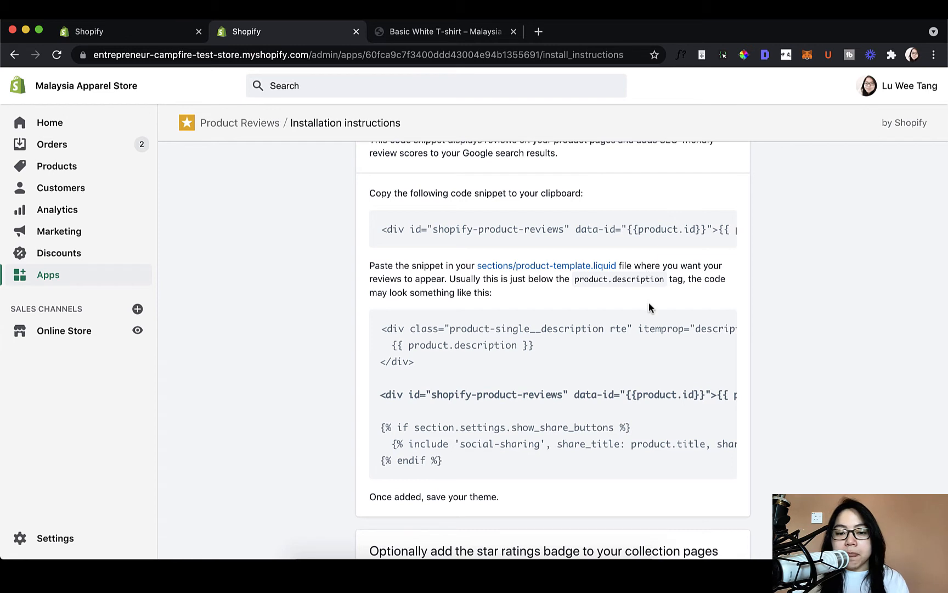
scroll(649, 301, "down", 3)
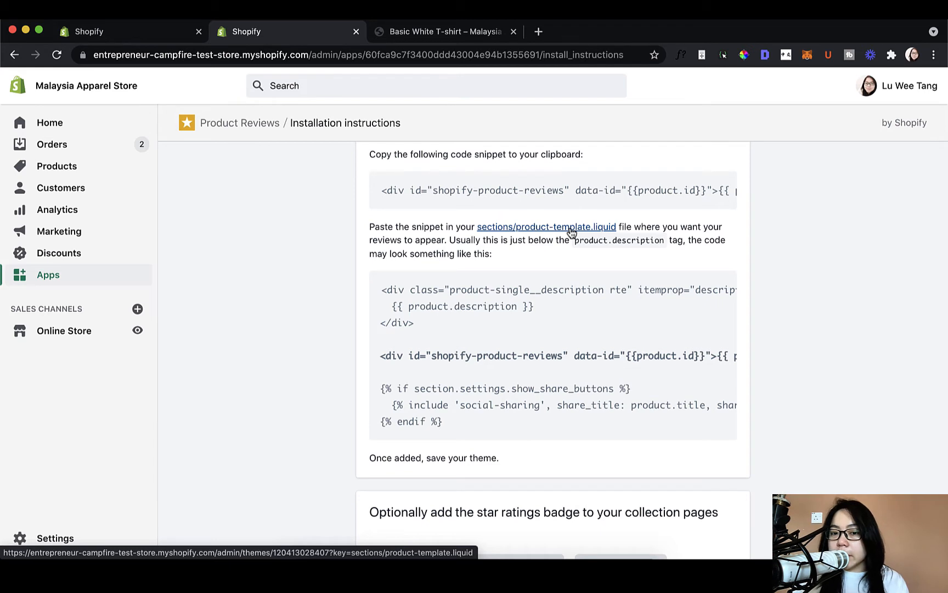
left_click(571, 229)
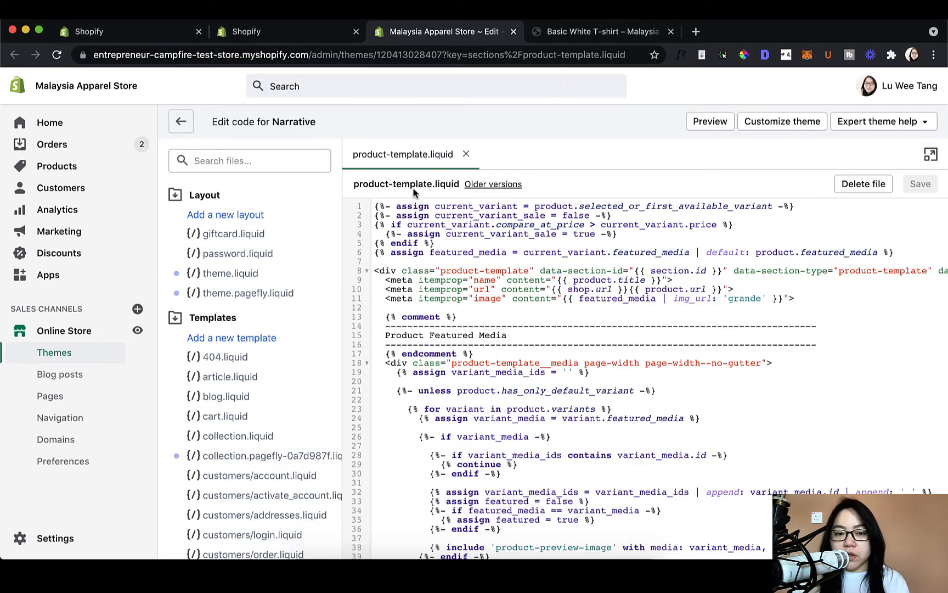
scroll(887, 385, "down", 2)
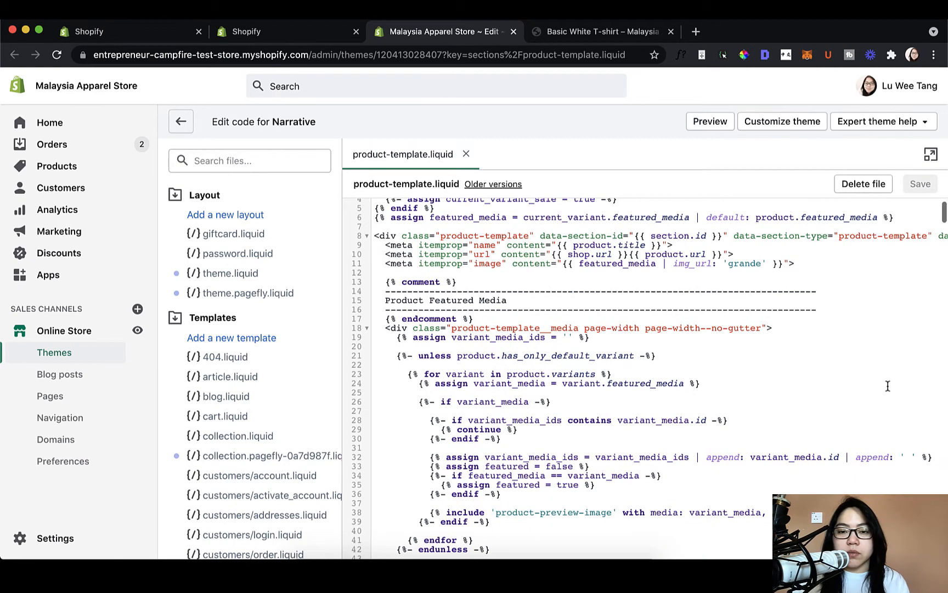
- Review in the installation instructions where the snippet belongs relative to the product.description tag in the example code
left_click(340, 33)
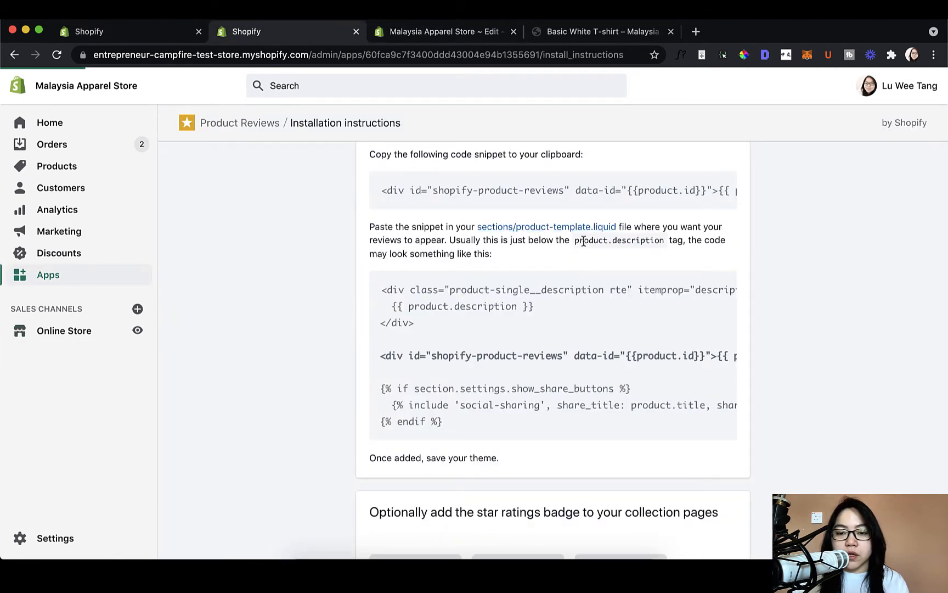
left_click_drag(573, 245, 668, 242)
left_click(667, 242)
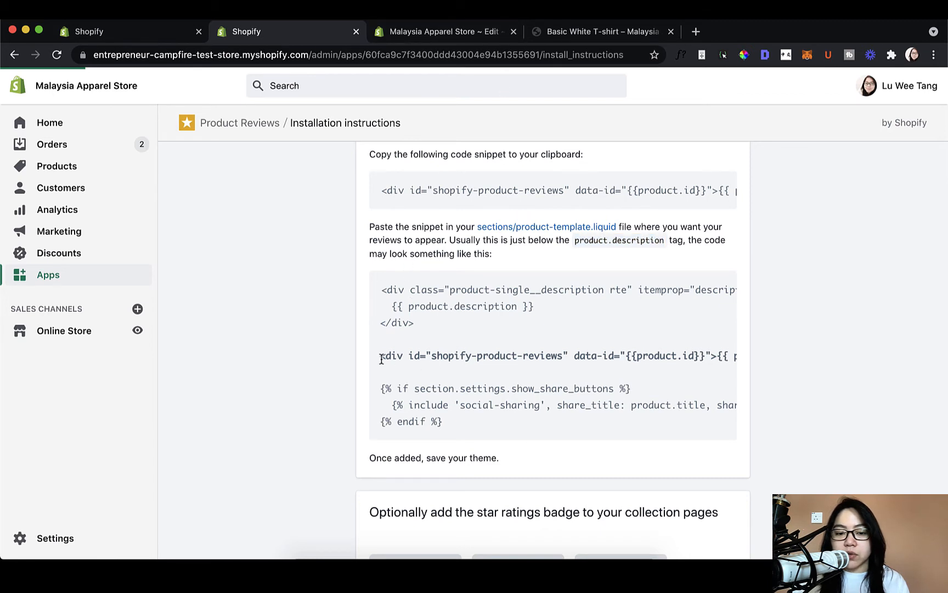
left_click_drag(381, 356, 796, 360)
left_click(720, 375)
scroll(720, 375, "left", 5)
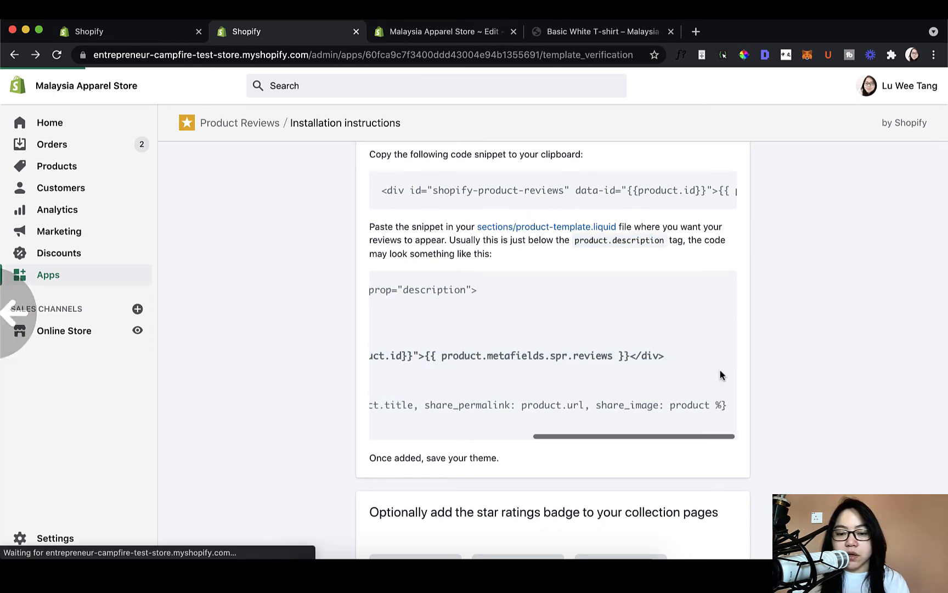
scroll(720, 376, "right", 5)
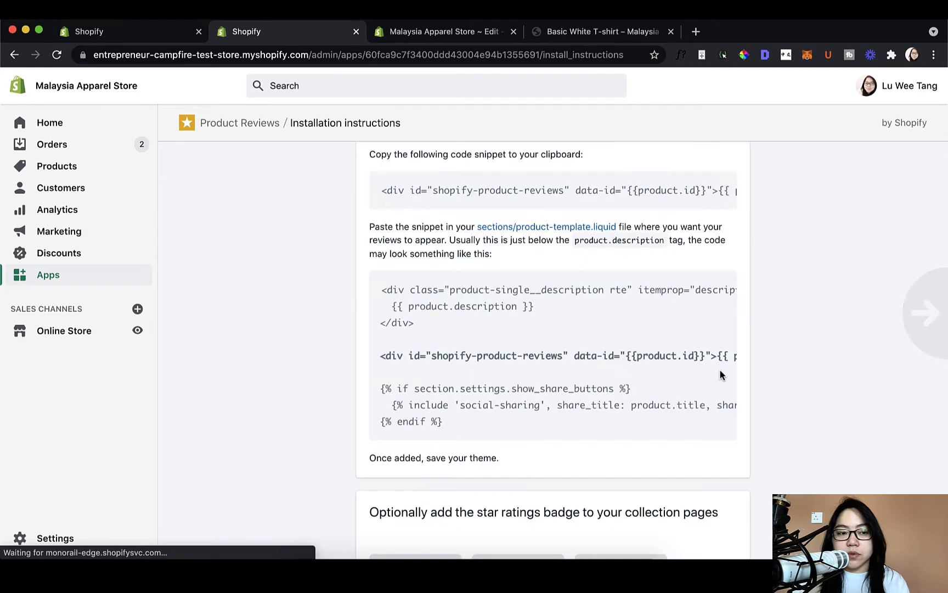
- Find "product.description" in the product-template.liquid code
left_click(472, 34)
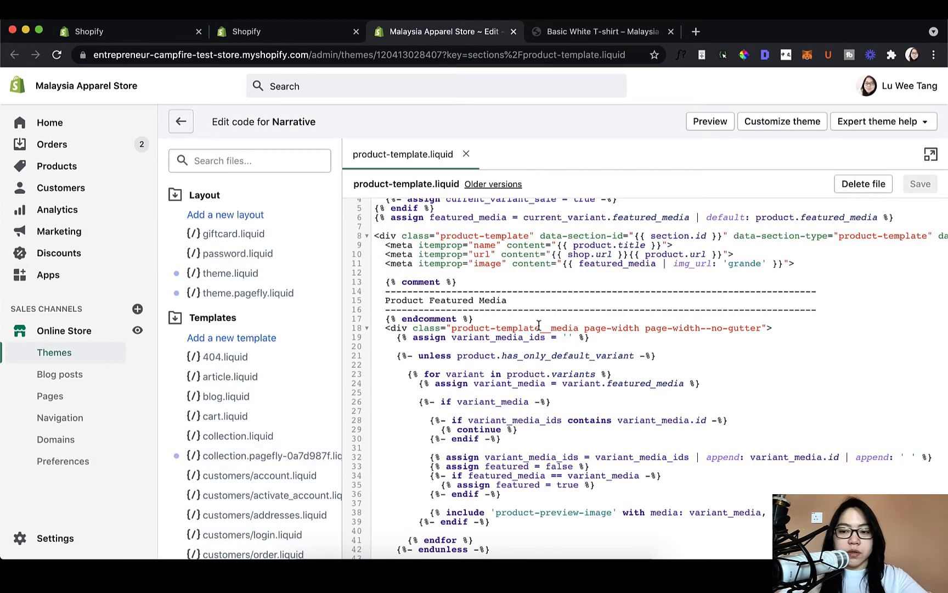
key("super+f")
type("product.dds")
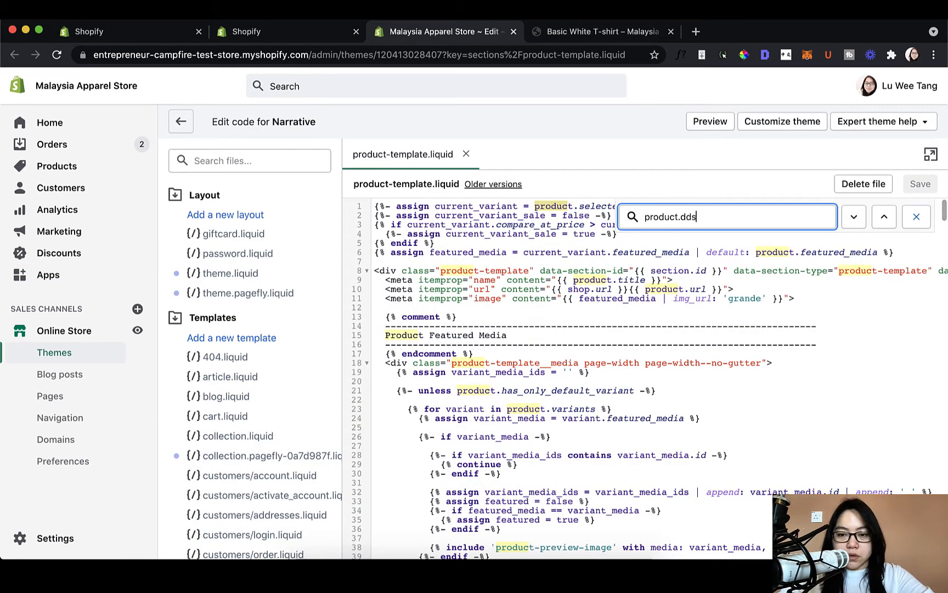
key("BackSpace")
key("BackSpace")
type("escription")
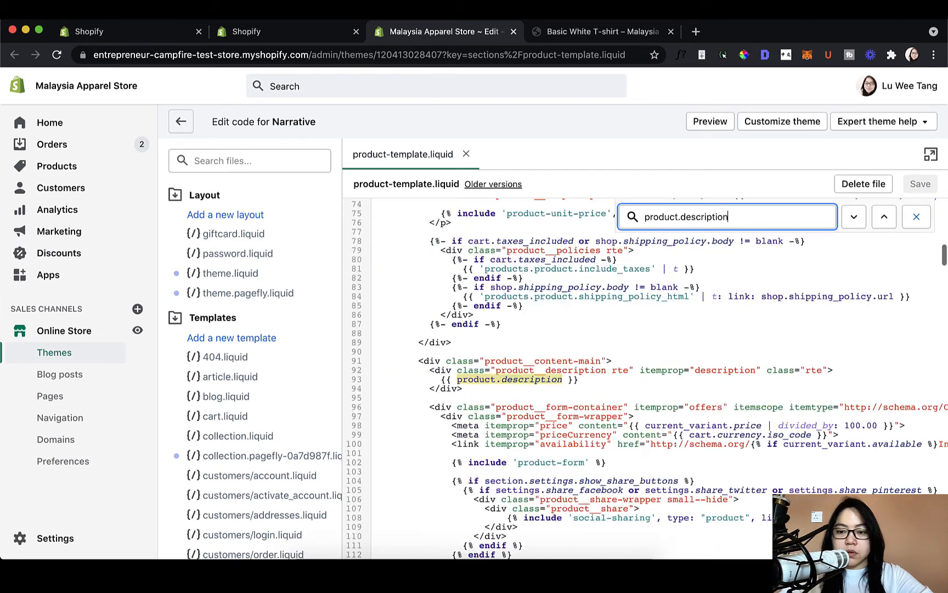
- Paste the copied reviews snippet on a new line below the product.description block's closing div and save the file
left_click(583, 396)
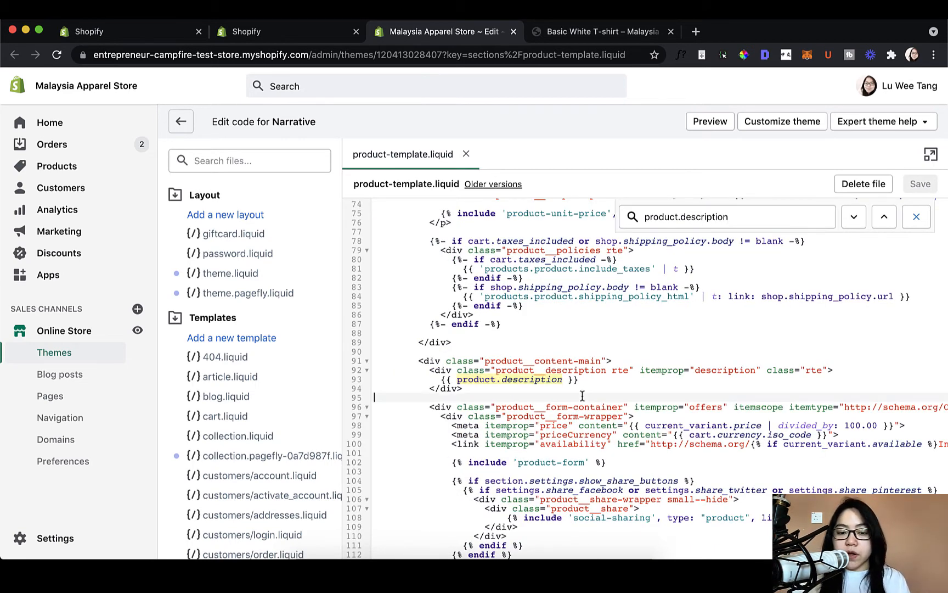
key("Return")
key("Up")
key("Return")
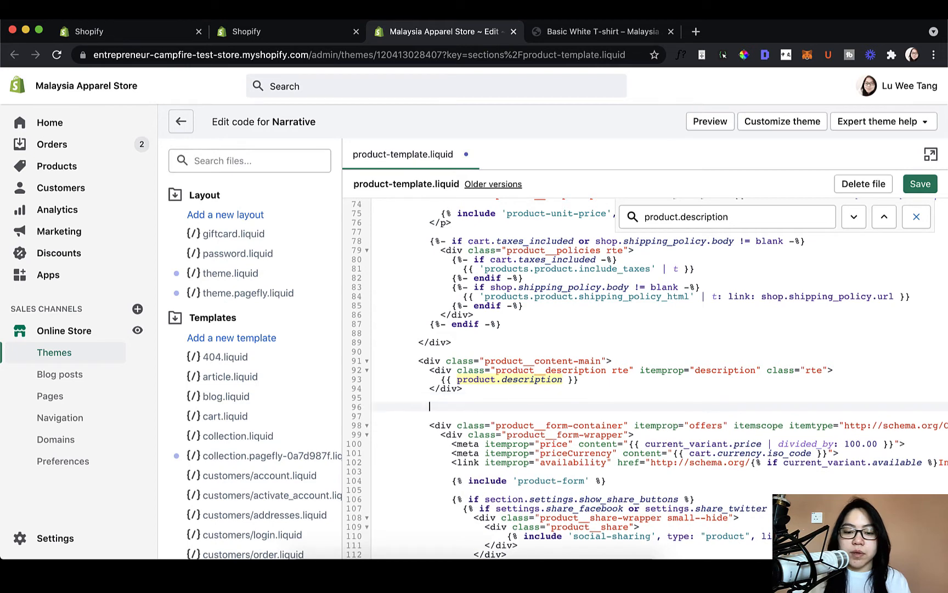
key("super+v")
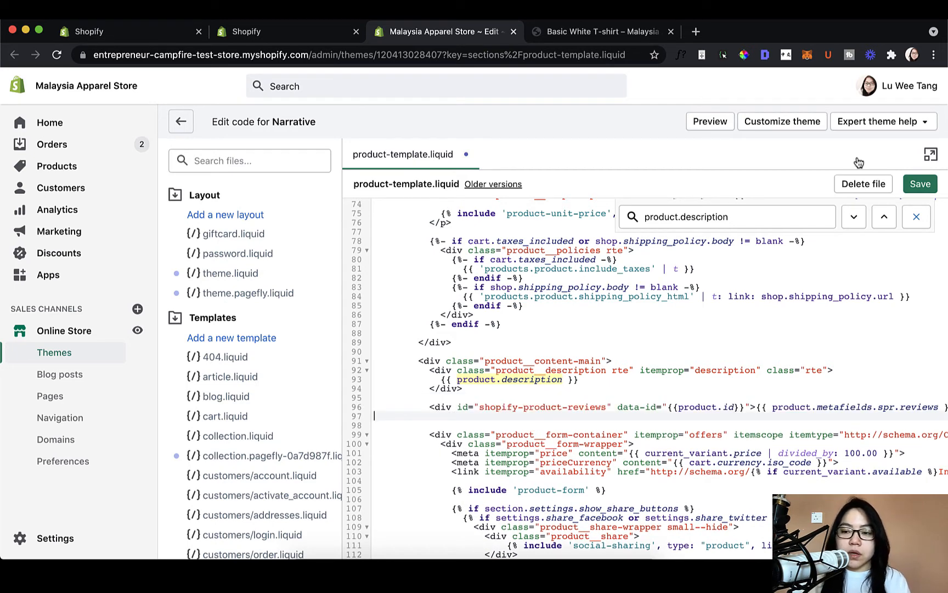
left_click(919, 185)
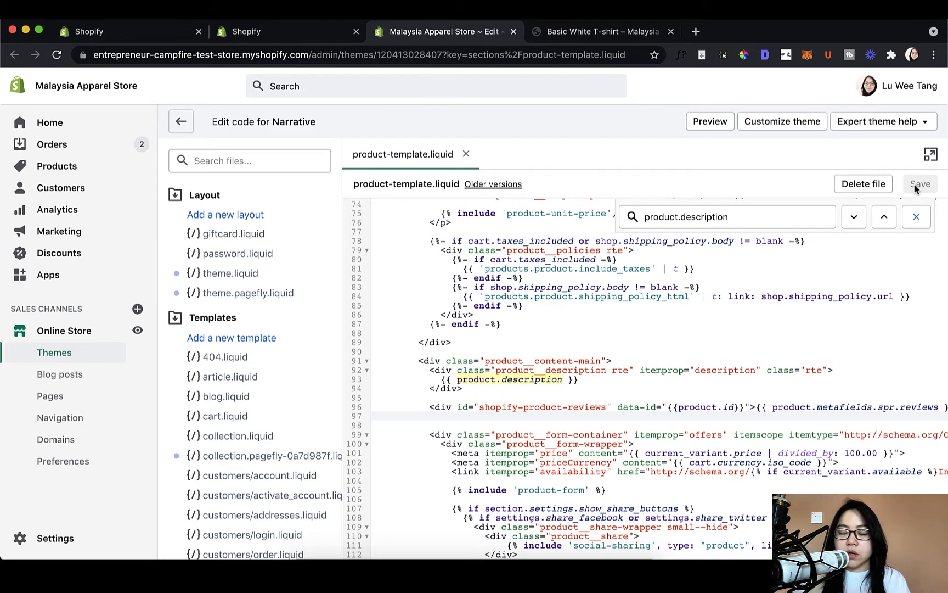
- Reload the Basic White T-shirt product page and check how the customer reviews section is laid out
left_click(676, 27)
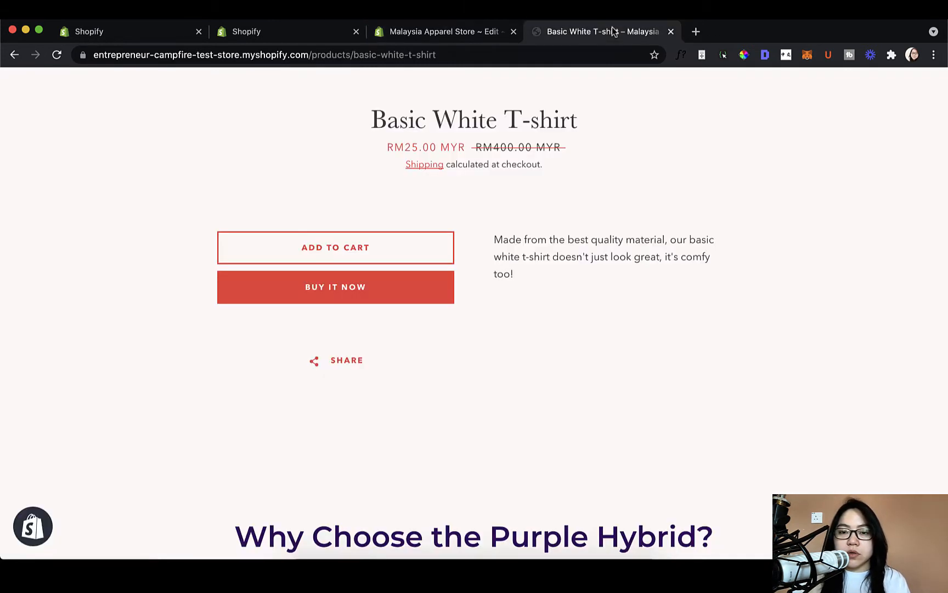
left_click(53, 57)
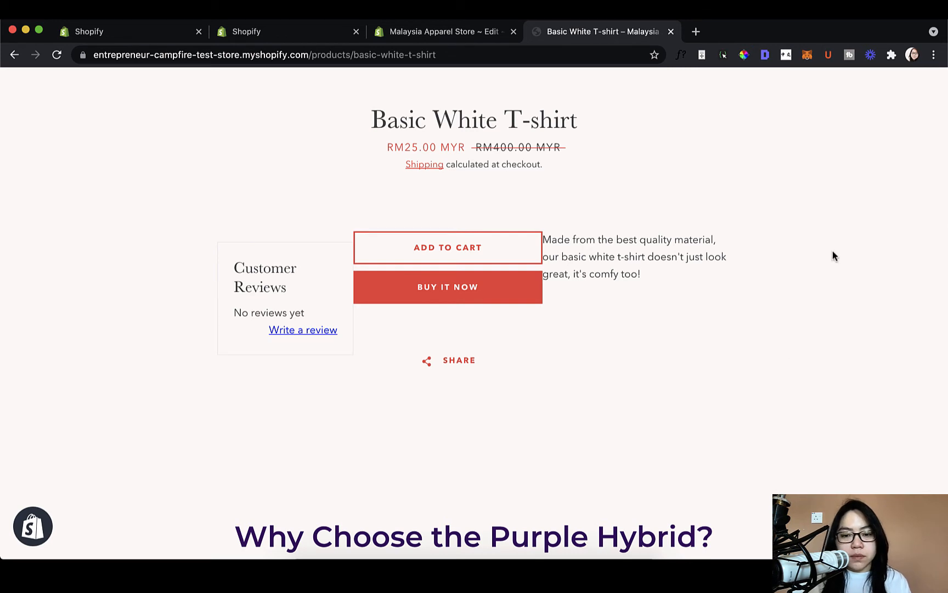
scroll(832, 251, "down", 2)
scroll(831, 251, "up", 2)
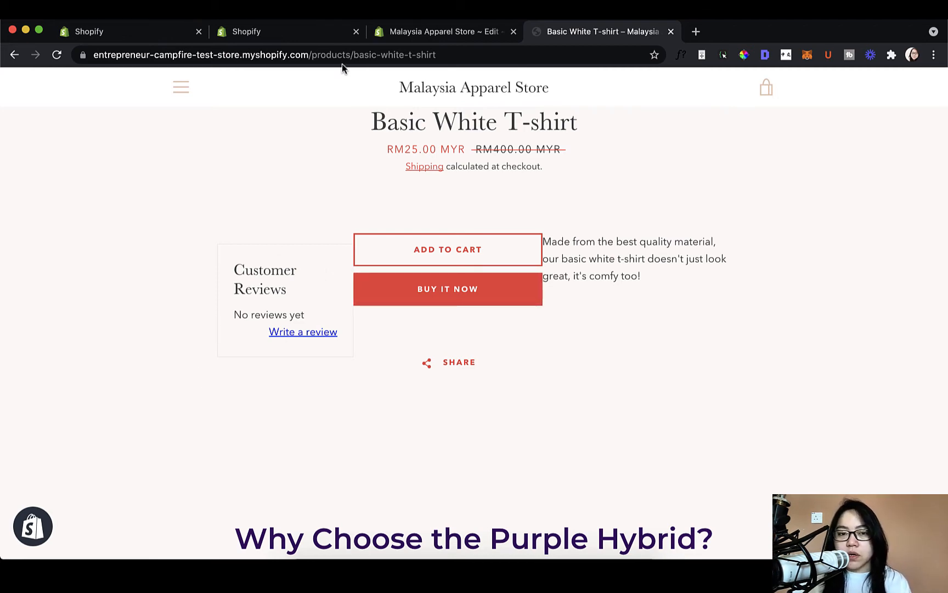
- Examine the code around the reviews snippet in product-template.liquid, from the description block to the share-button settings
left_click(404, 34)
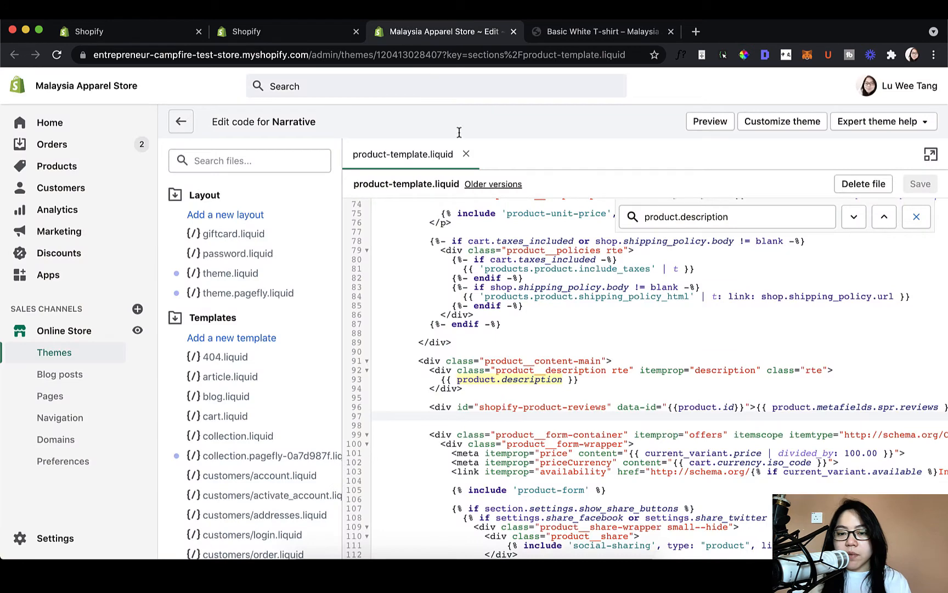
triple_click(478, 409)
left_click(483, 424)
scroll(485, 425, "down", 1)
left_click(550, 412)
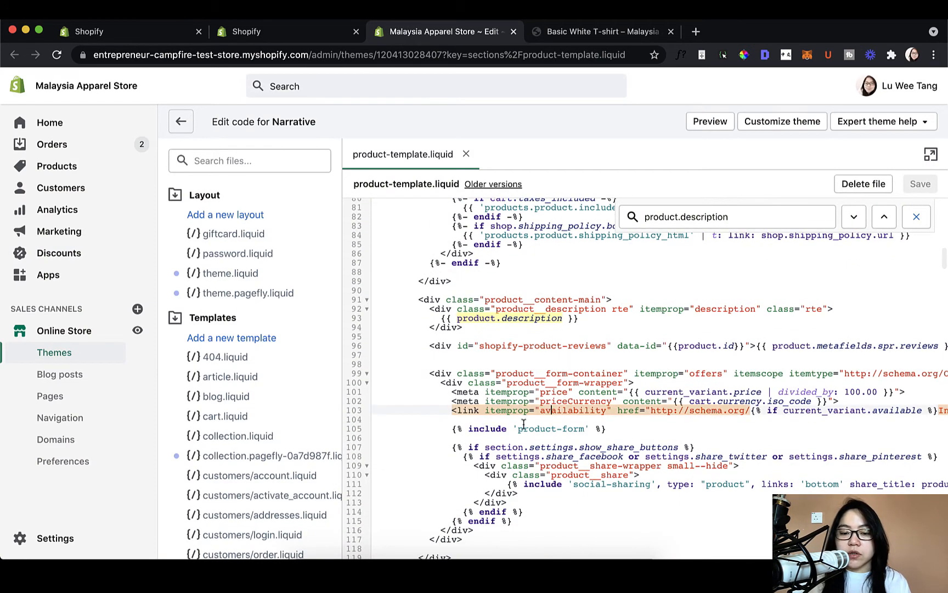
left_click(463, 456)
left_click(444, 393)
left_click(528, 401)
left_click(527, 448)
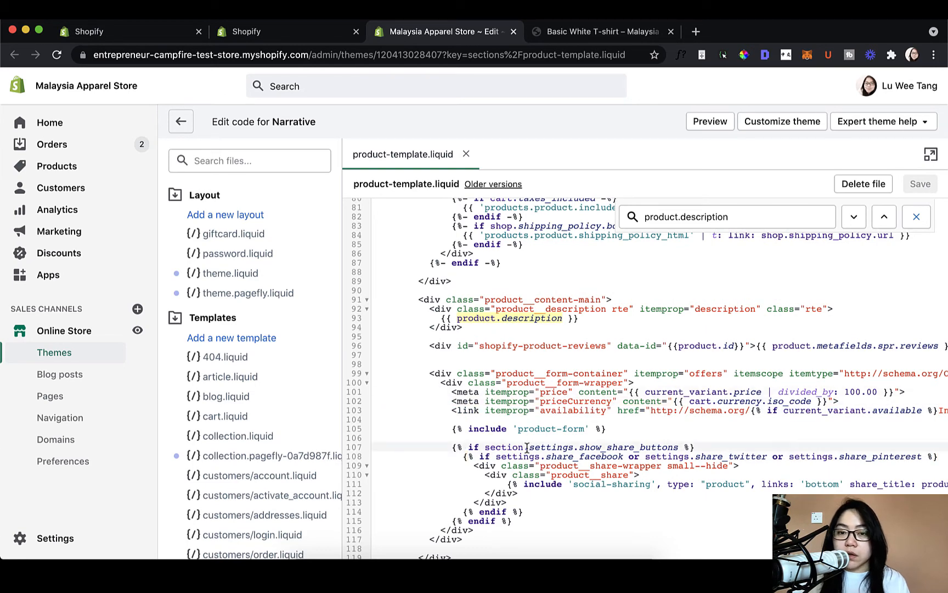
- Compare the positions of the reviews box, purchase buttons and description on the Basic White T-shirt page with the snippet's place in the code
left_click(567, 32)
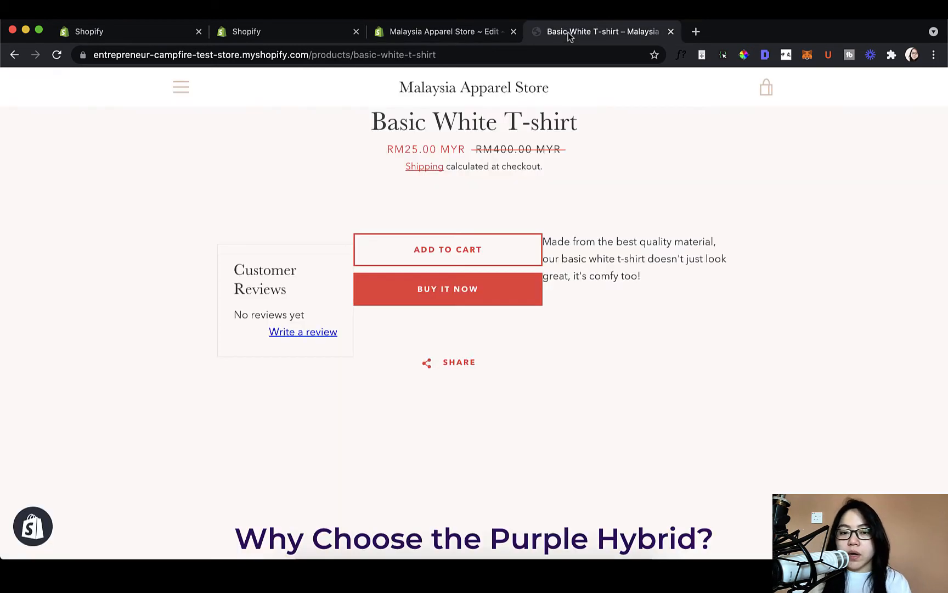
scroll(560, 161, "up", 8)
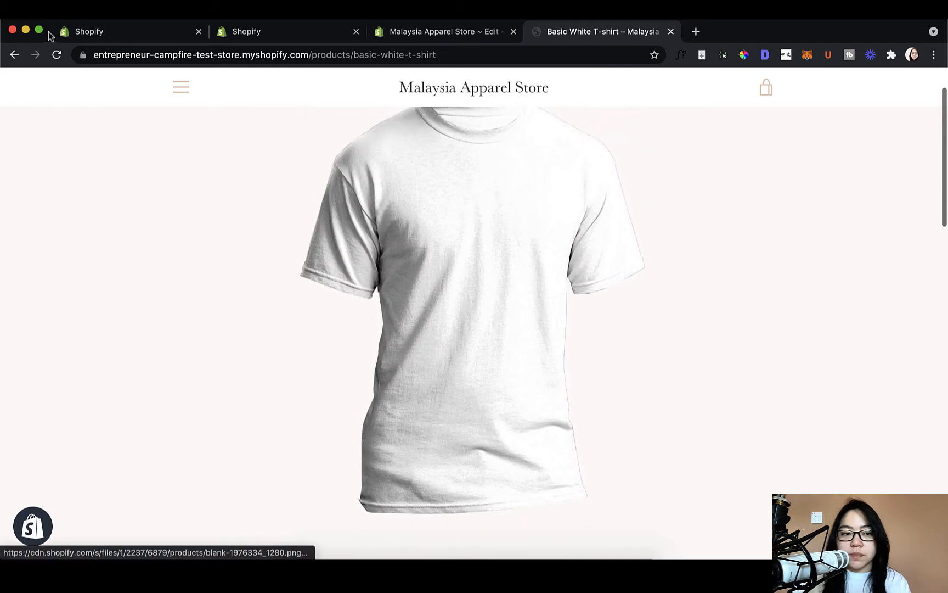
left_click(111, 31)
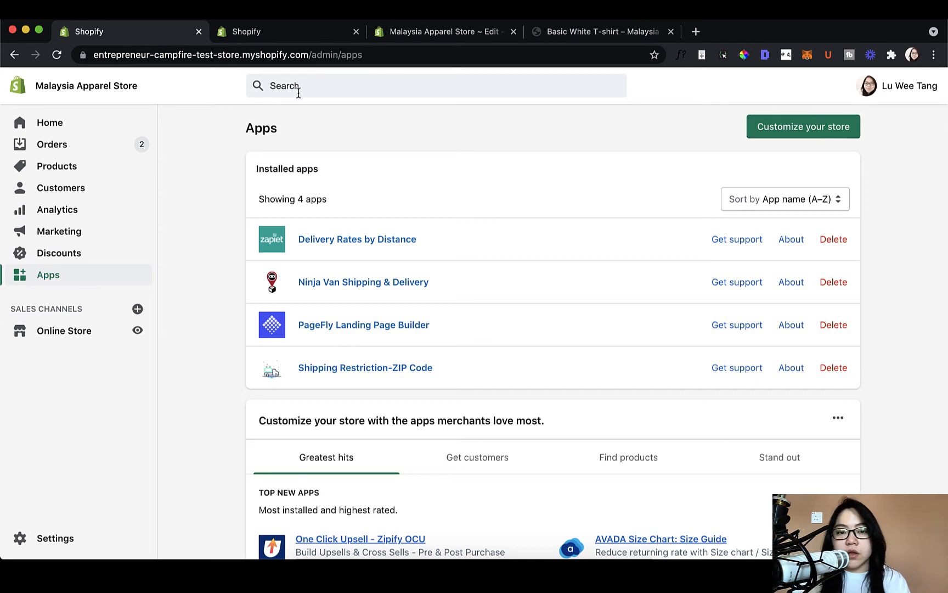
left_click(588, 35)
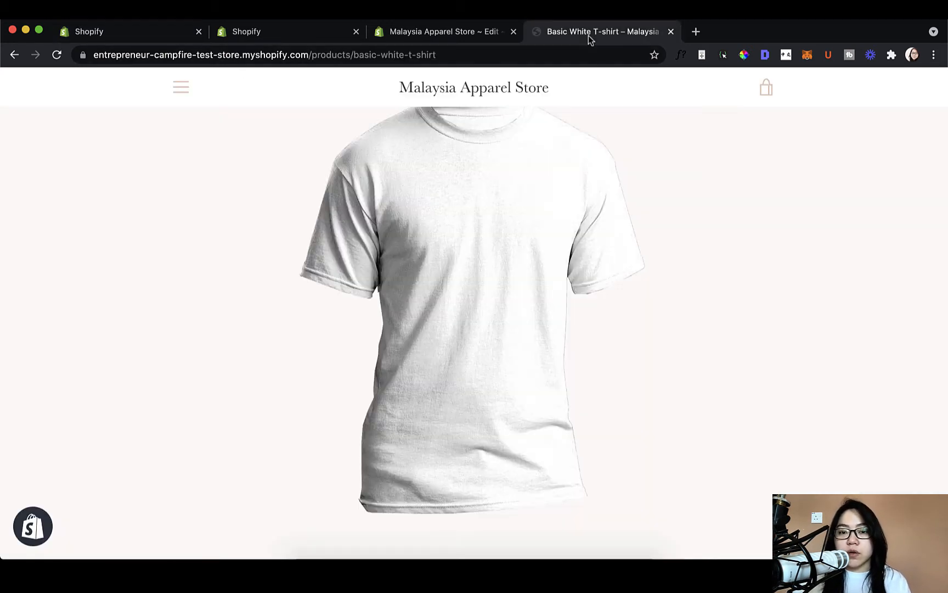
scroll(577, 244, "down", 5)
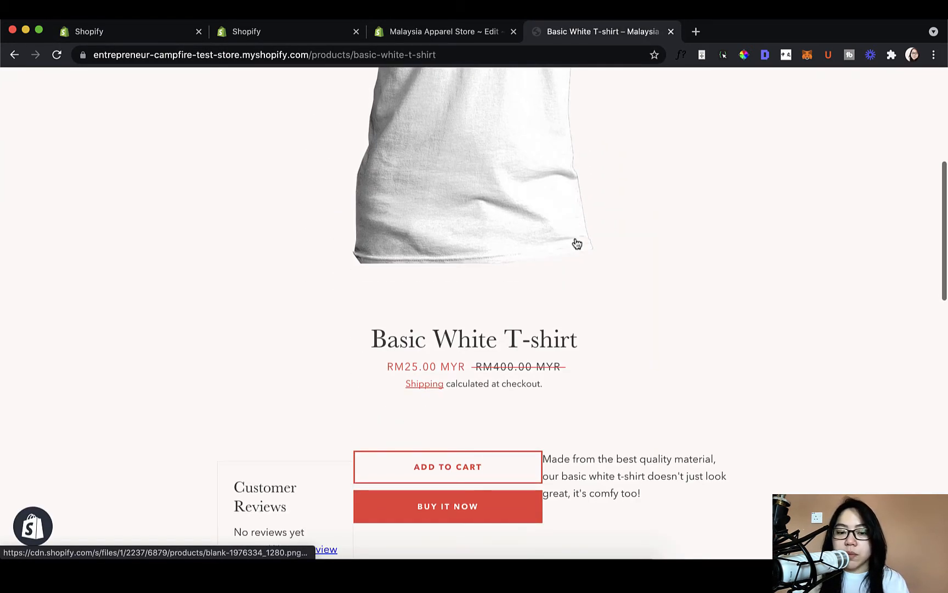
scroll(576, 240, "down", 3)
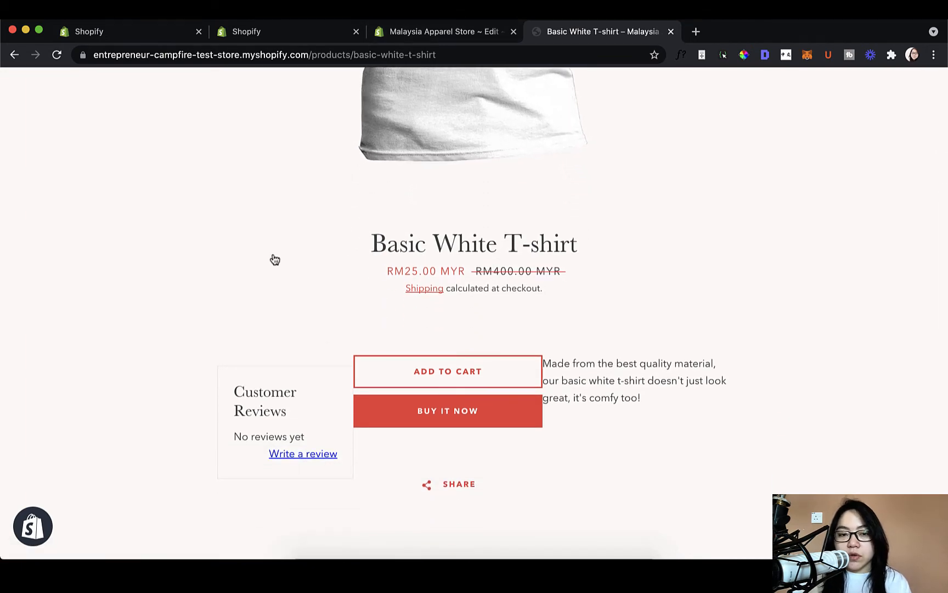
left_click(421, 34)
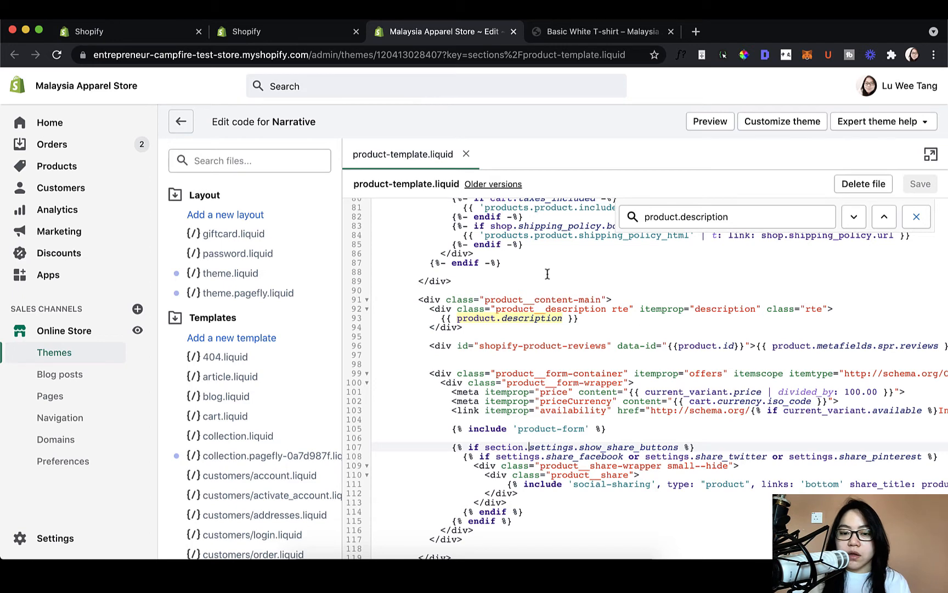
left_click(490, 345)
left_click(503, 370)
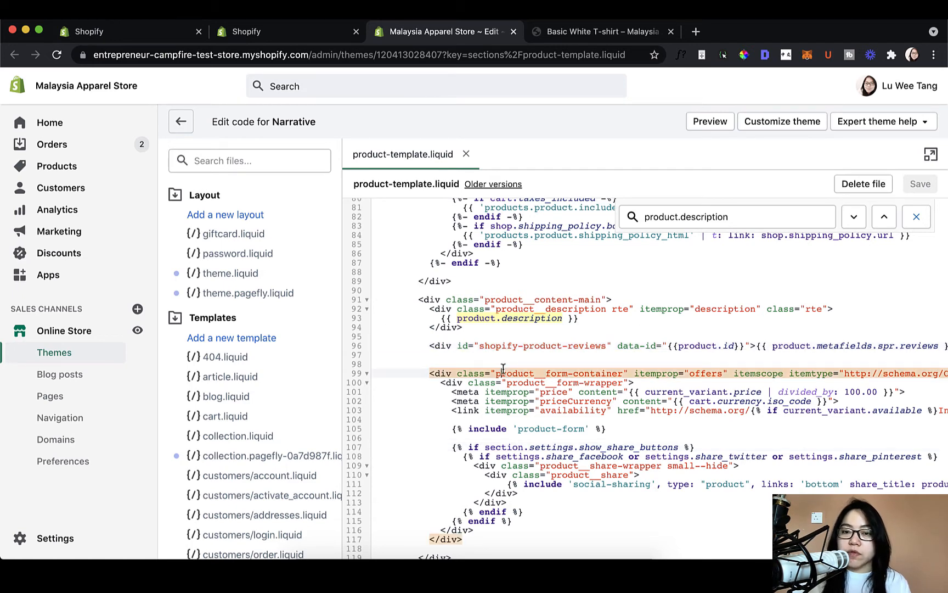
left_click(543, 32)
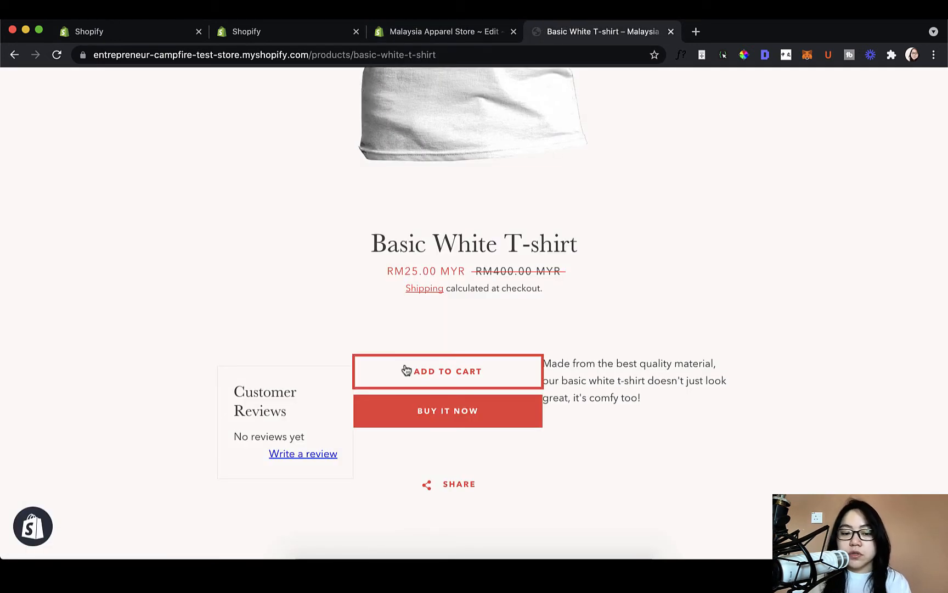
scroll(406, 370, "down", 5)
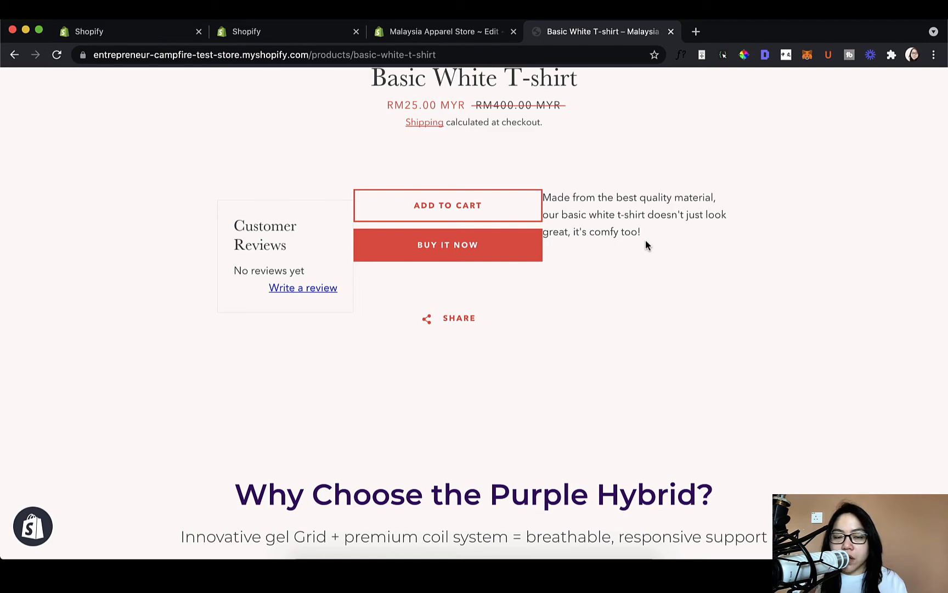
- Open the Product Reviews app's settings, look through the options and select Enabled for auto publish
left_click(449, 36)
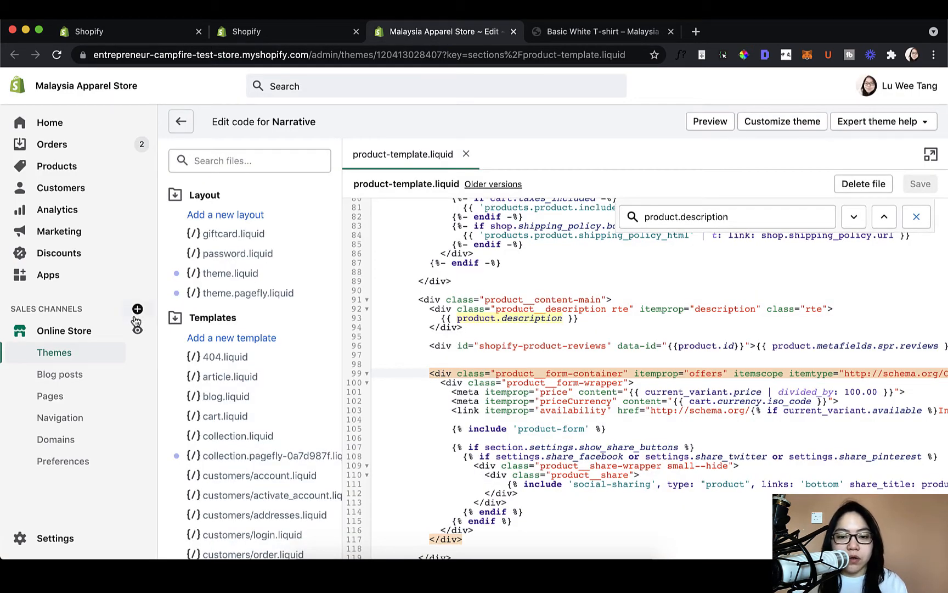
left_click(103, 288)
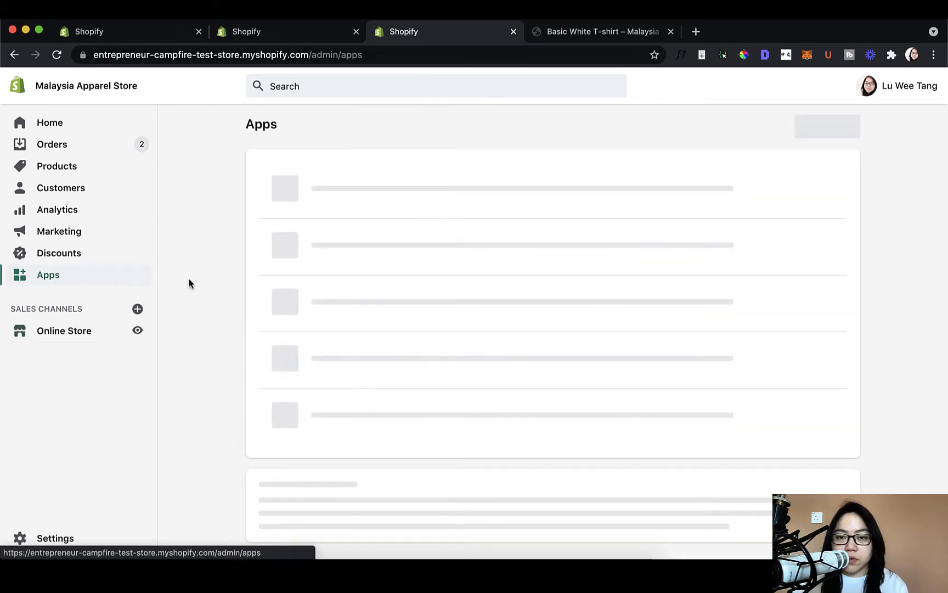
left_click(343, 369)
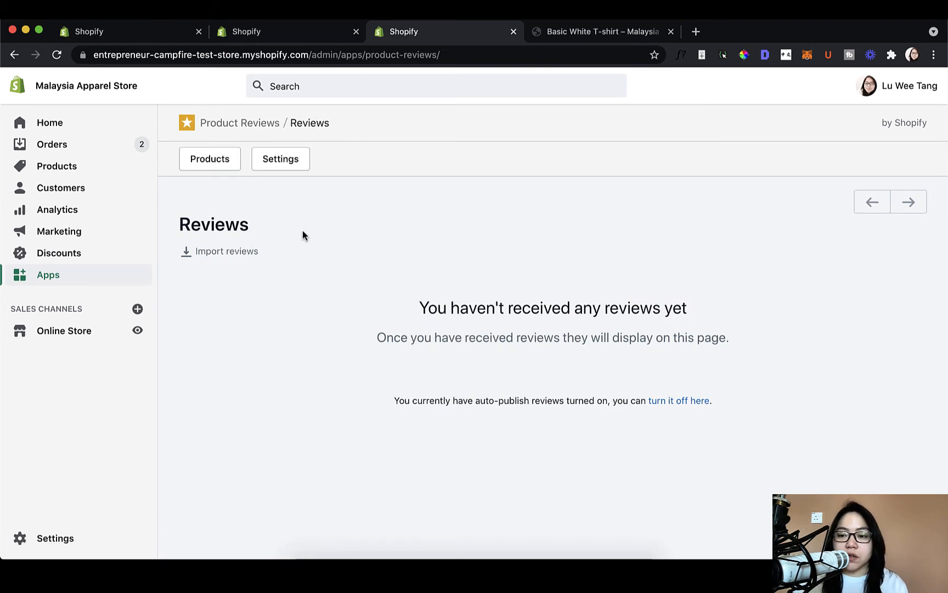
left_click(282, 168)
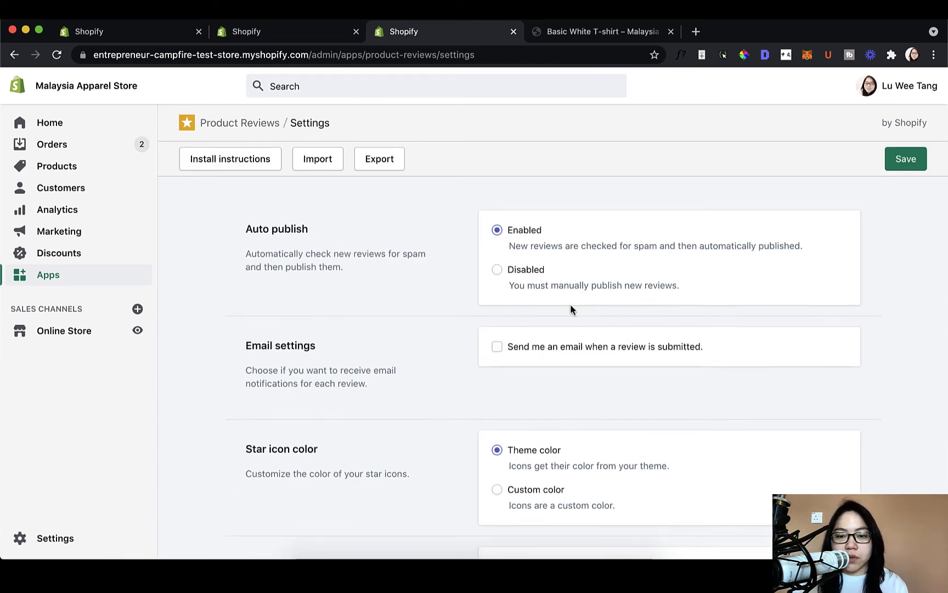
scroll(571, 309, "down", 3)
scroll(570, 308, "up", 3)
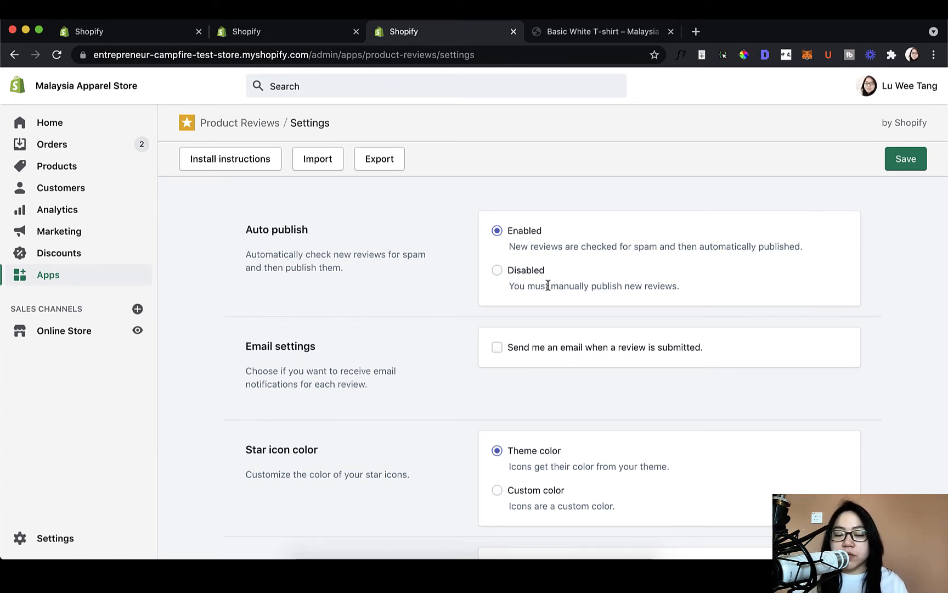
left_click(498, 272)
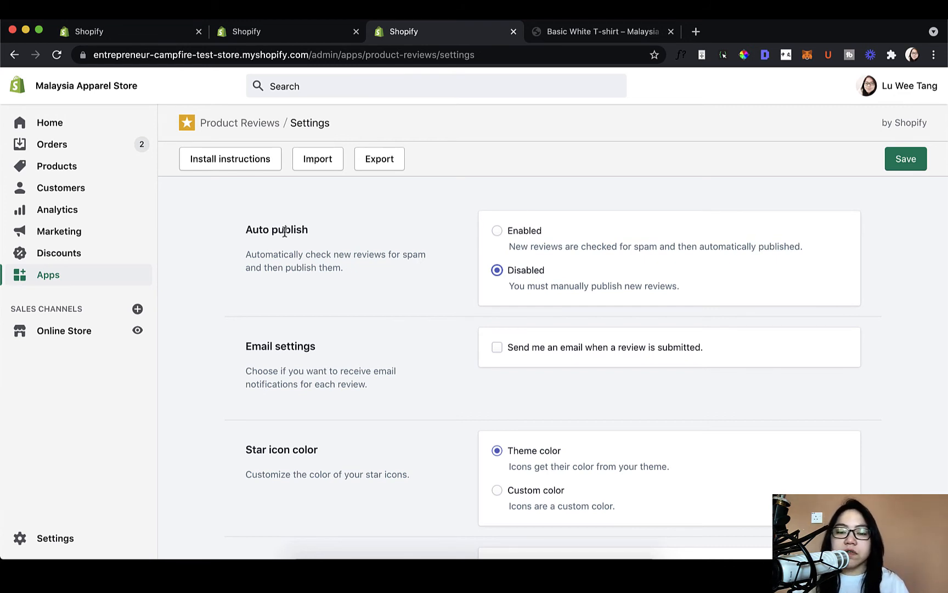
left_click(497, 231)
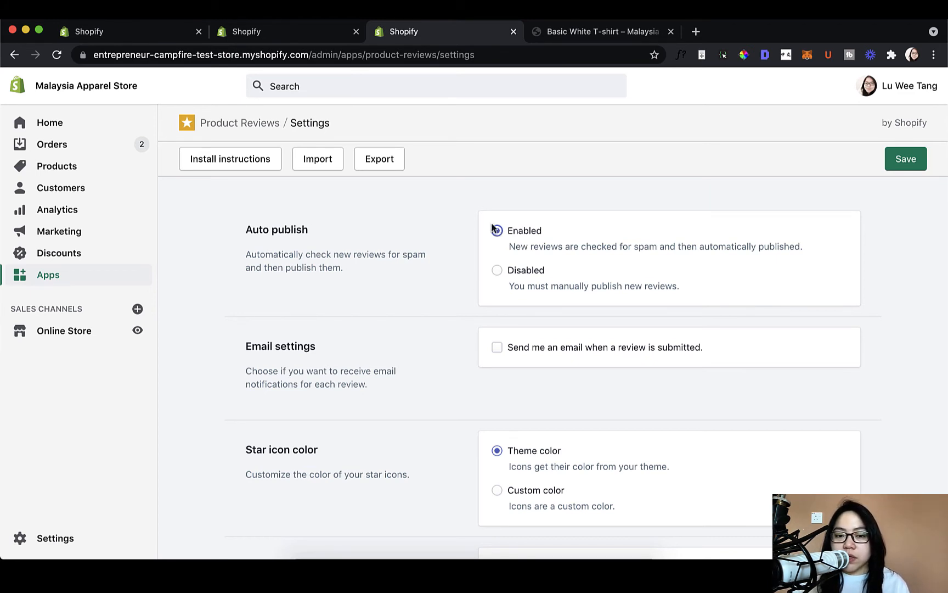
- Start a new customer review on the Basic White T-shirt page and fill in the reviewer's name and e-mail
left_click(598, 31)
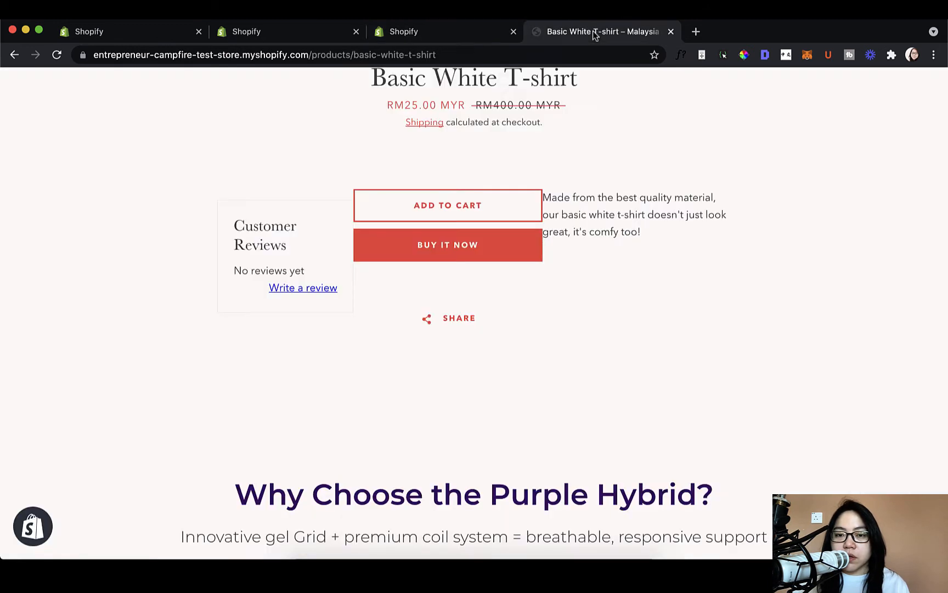
left_click(317, 288)
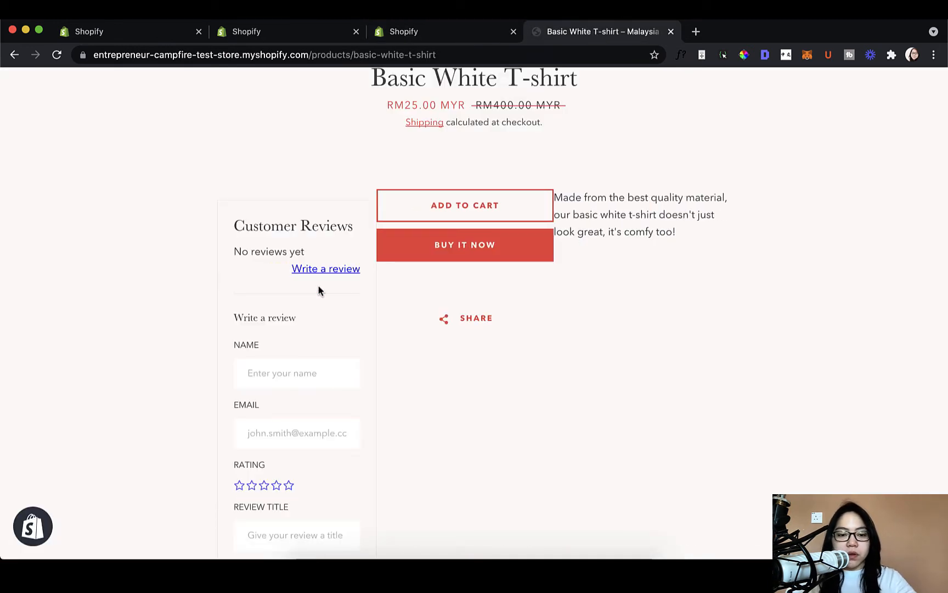
left_click(325, 363)
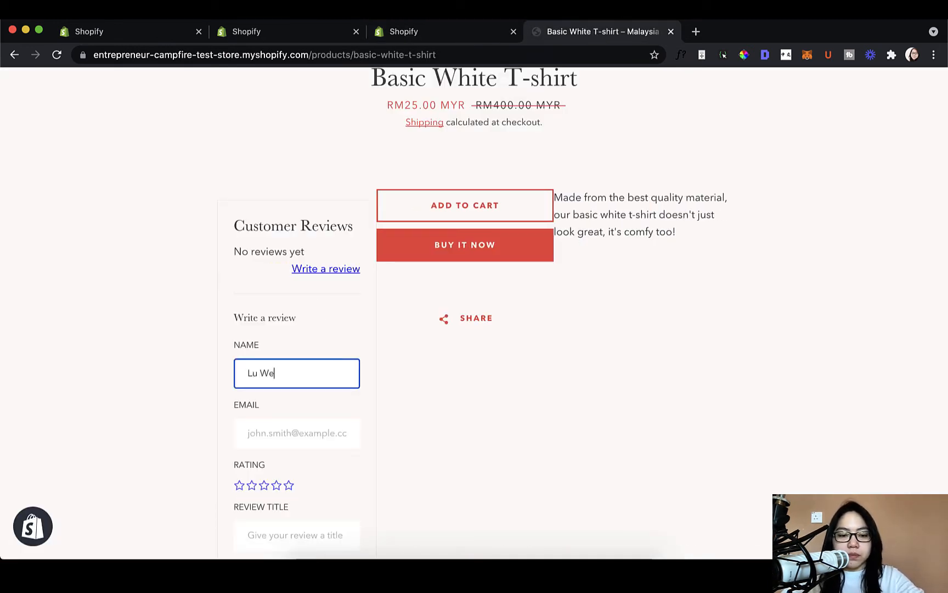
key("Tab")
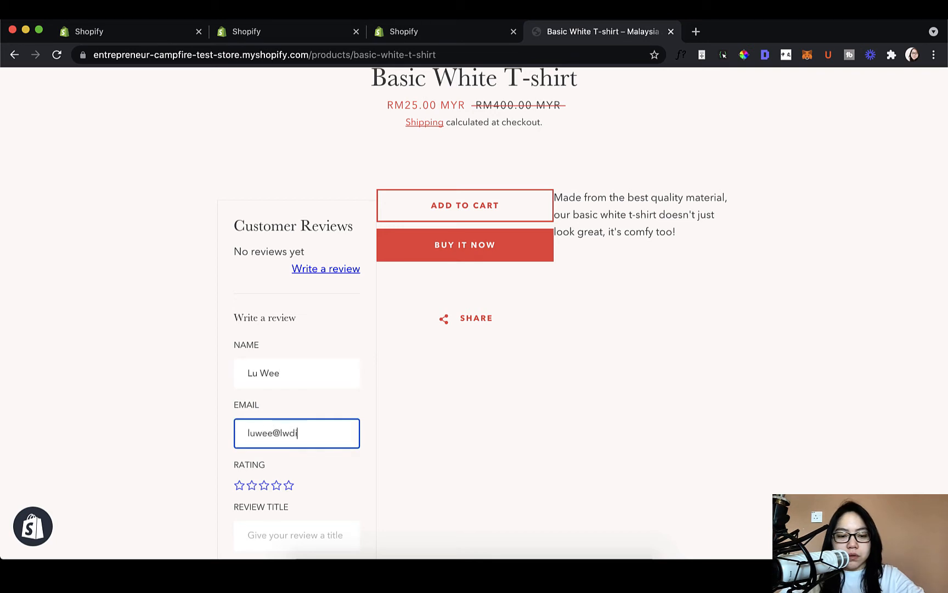
key("Tab")
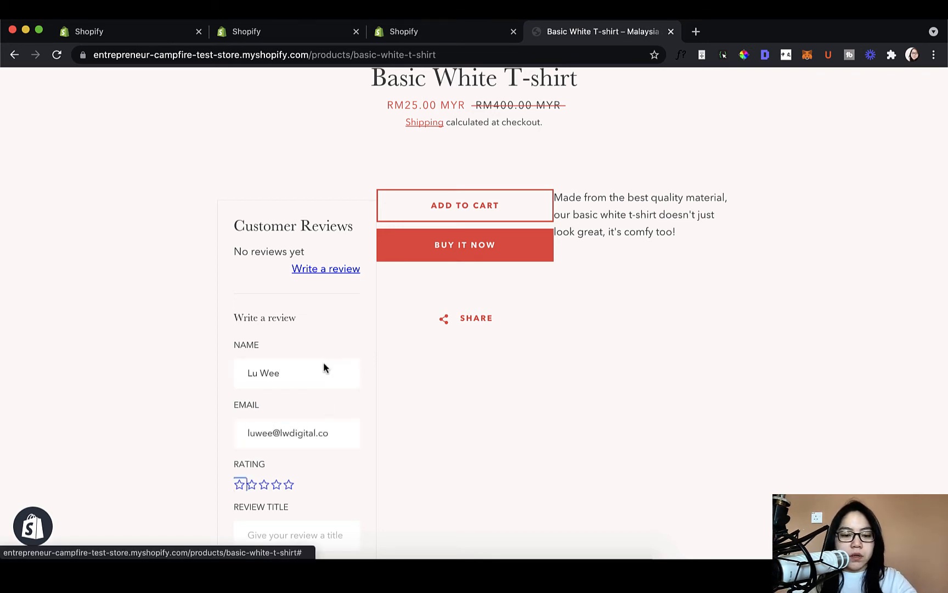
- Give the review a one-star rating, the title "Bad shirt" and the body "Lousy", and submit it
scroll(323, 367, "down", 3)
left_click(239, 353)
left_click(278, 409)
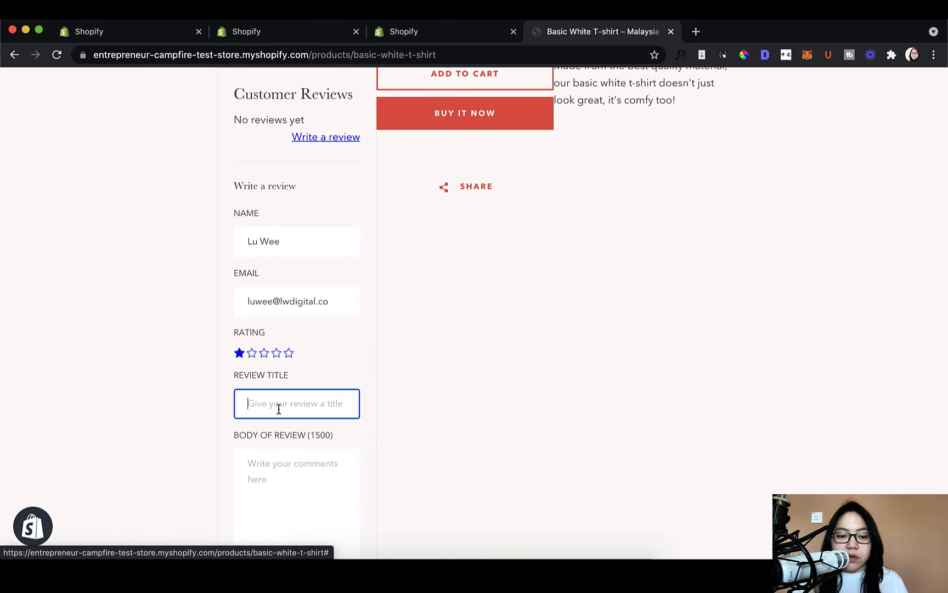
type("Bad")
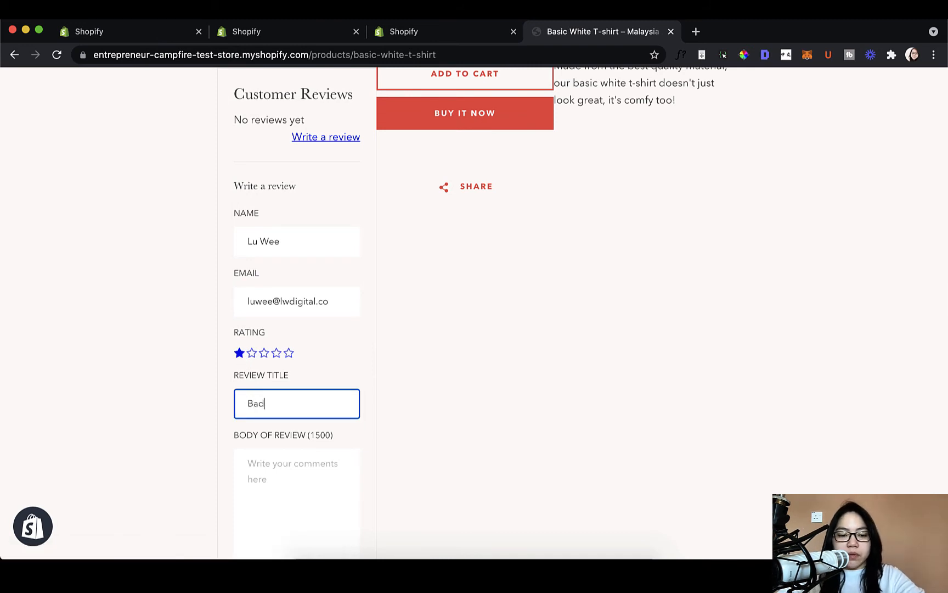
type(" shirt")
key("Tab")
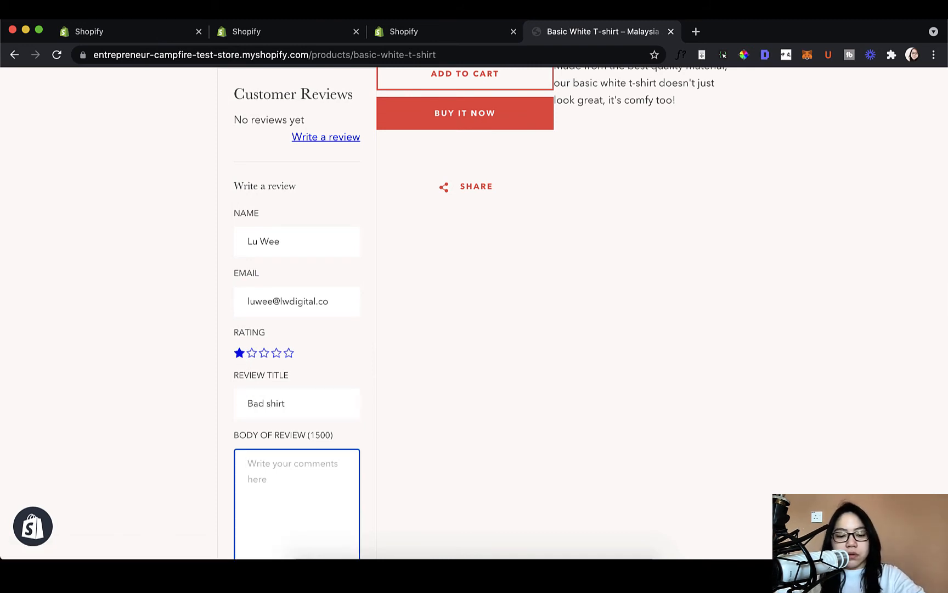
type("Lousy")
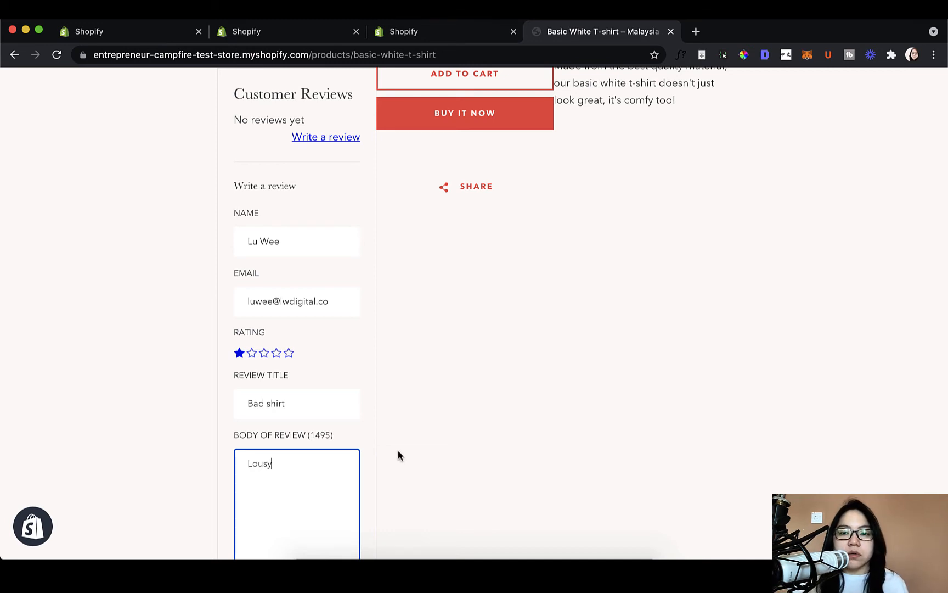
scroll(399, 456, "down", 3)
left_click(279, 509)
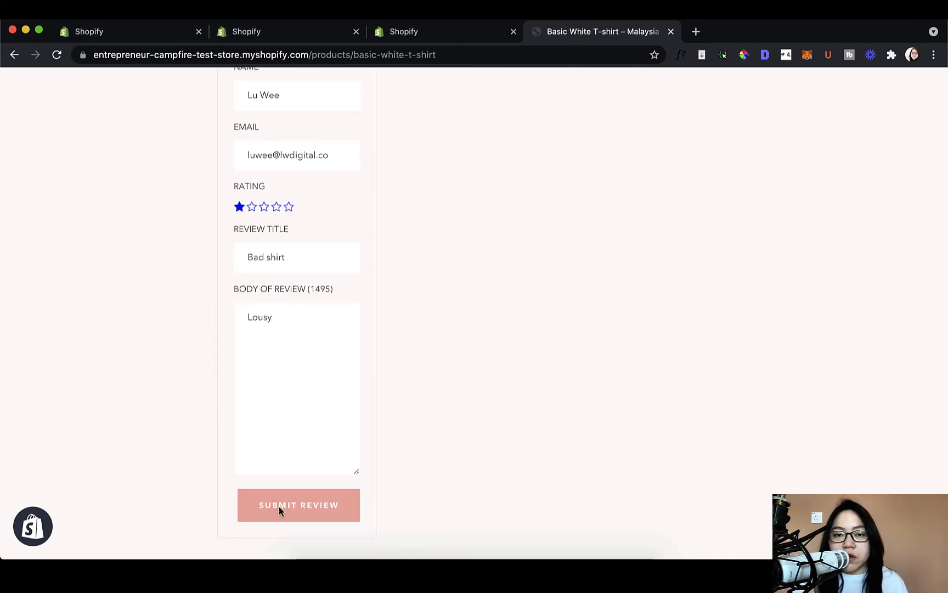
- Reload the Basic White T-shirt page and check how the submitted review appears in the customer reviews section
scroll(351, 483, "up", 5)
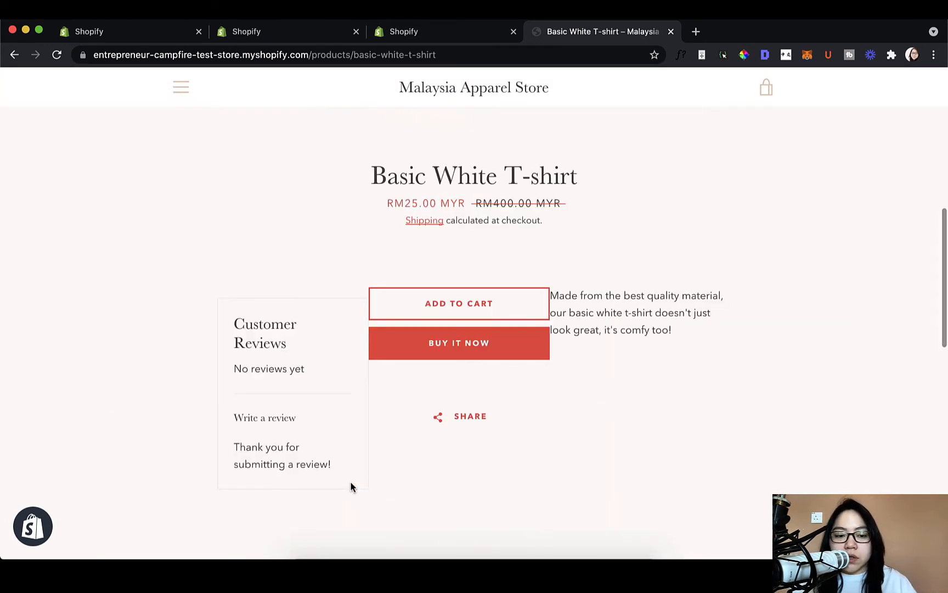
left_click(57, 54)
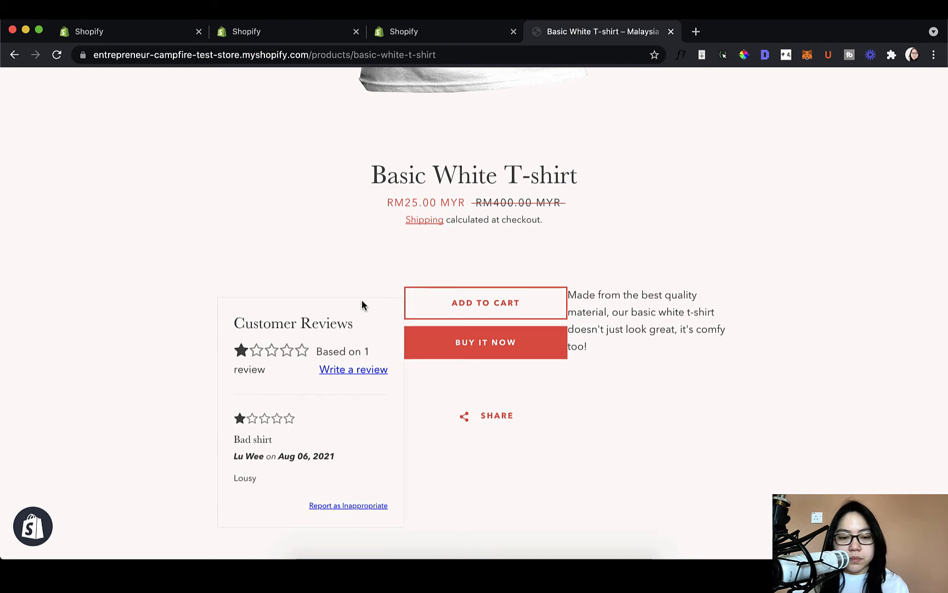
scroll(338, 269, "down", 2)
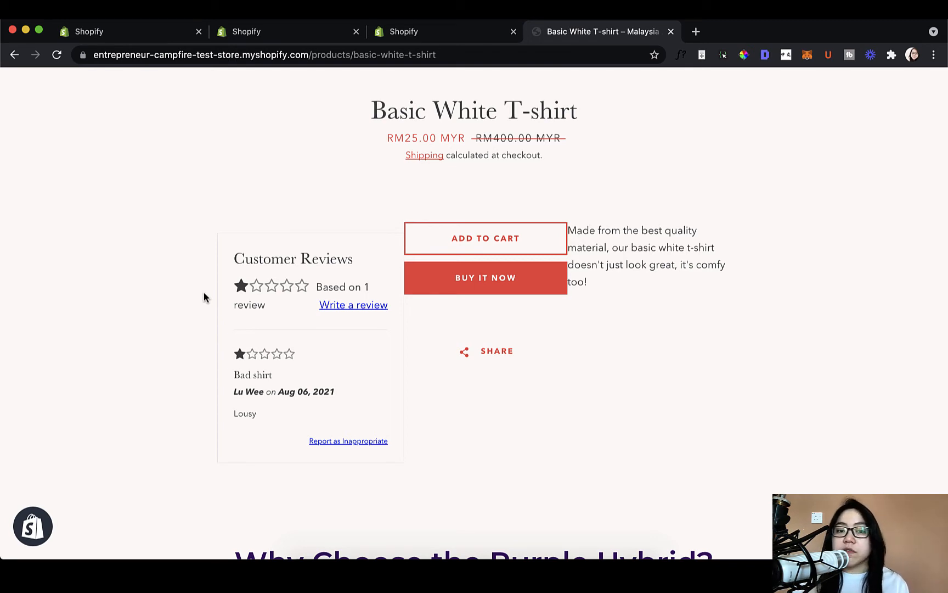
- Set auto publish to Disabled in the Product Reviews app's settings and save the change
left_click(405, 35)
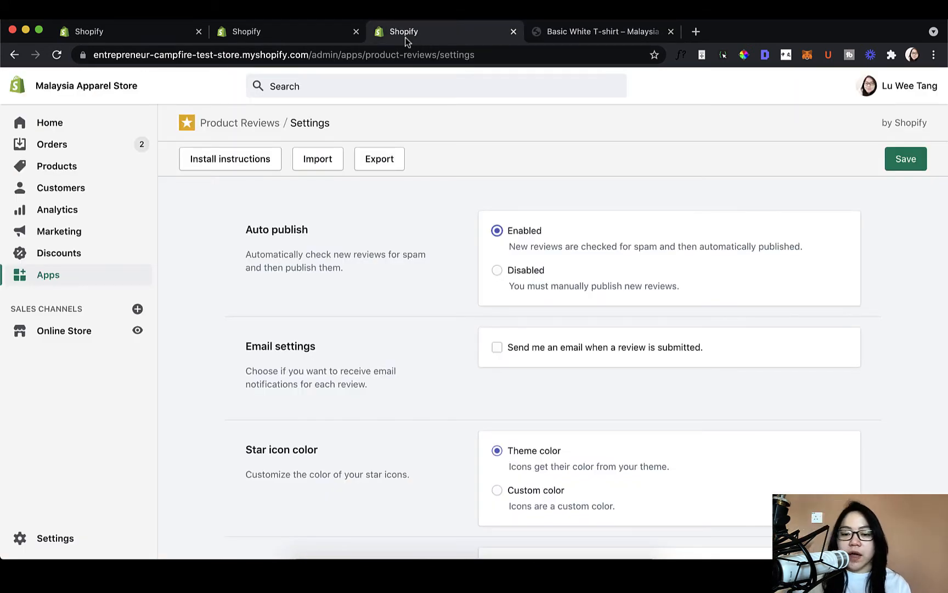
left_click(532, 274)
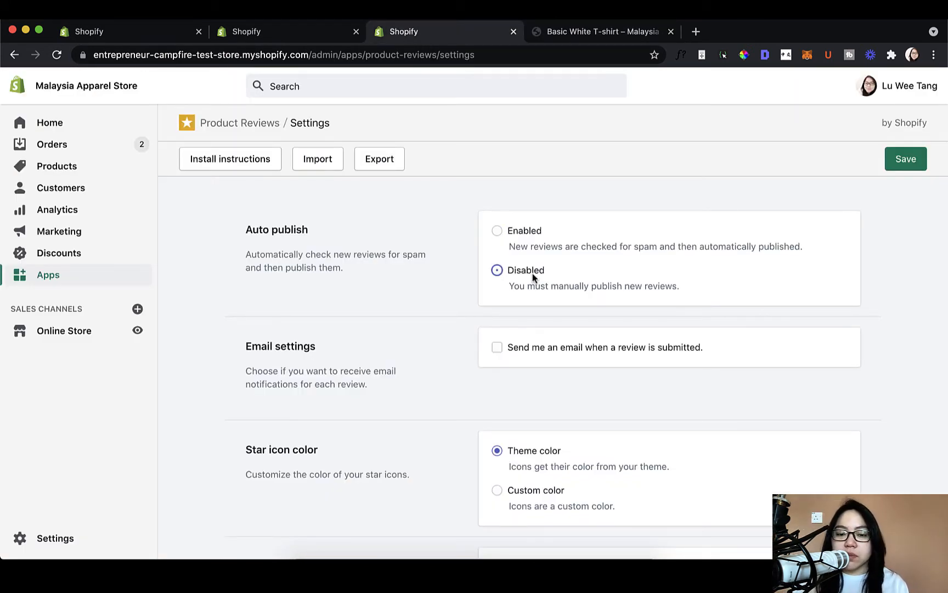
left_click(906, 160)
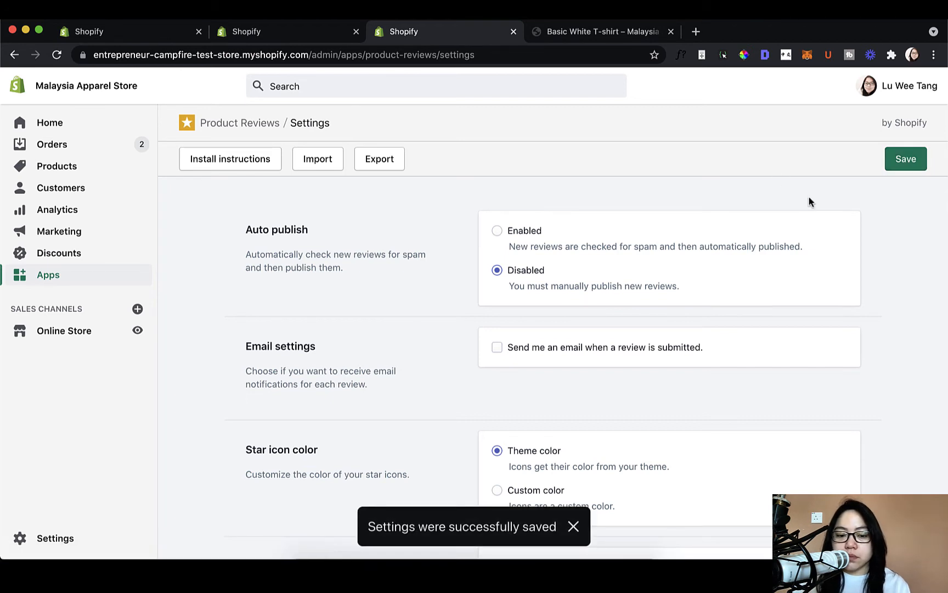
- Start another customer review on the Basic White T-shirt page and fill in the reviewer's name and e-mail
left_click(634, 39)
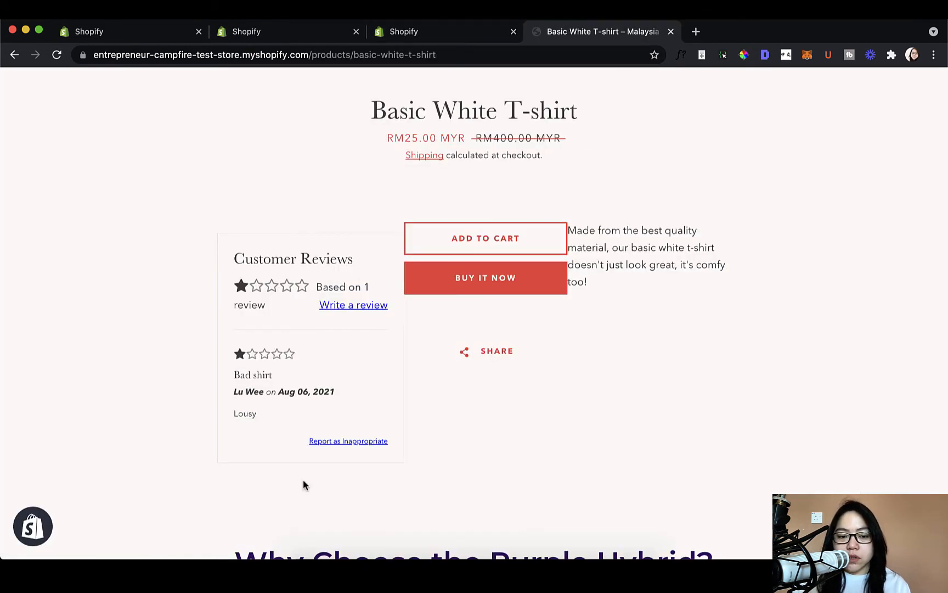
left_click(369, 306)
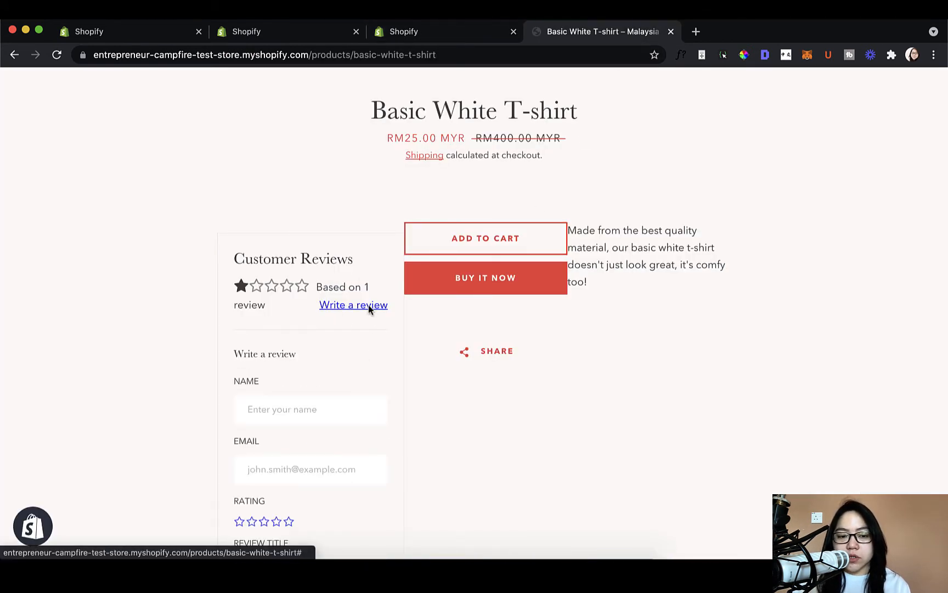
left_click(339, 421)
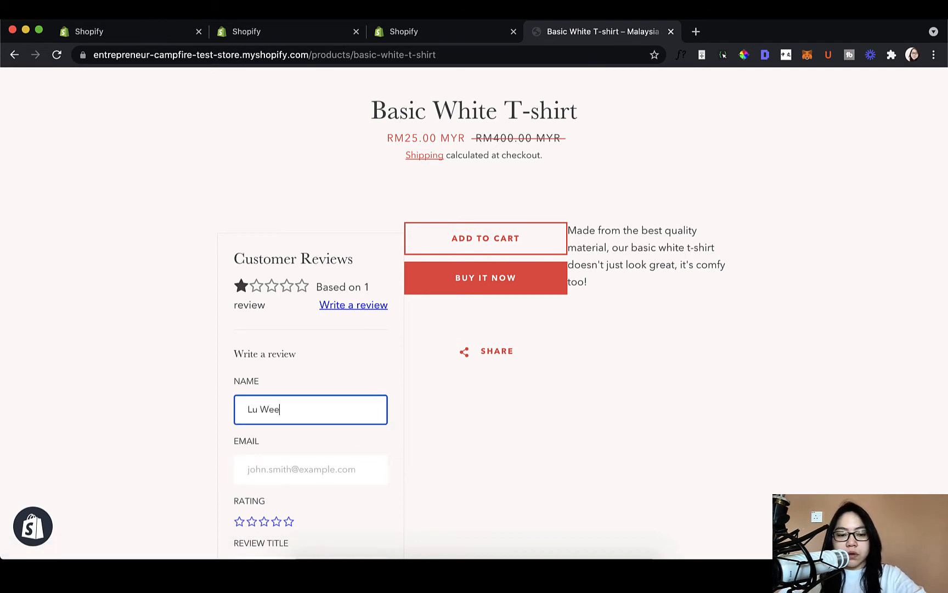
key("Tab")
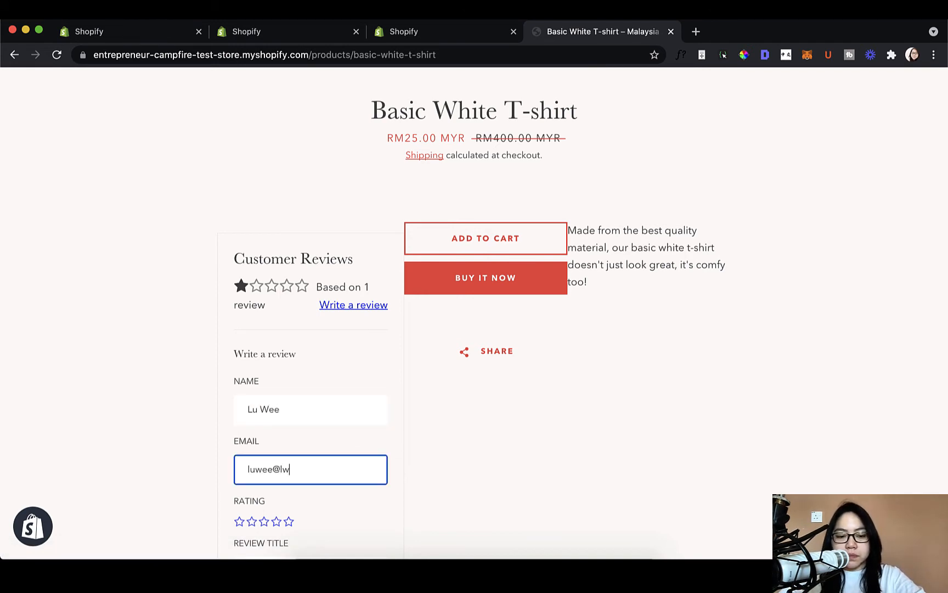
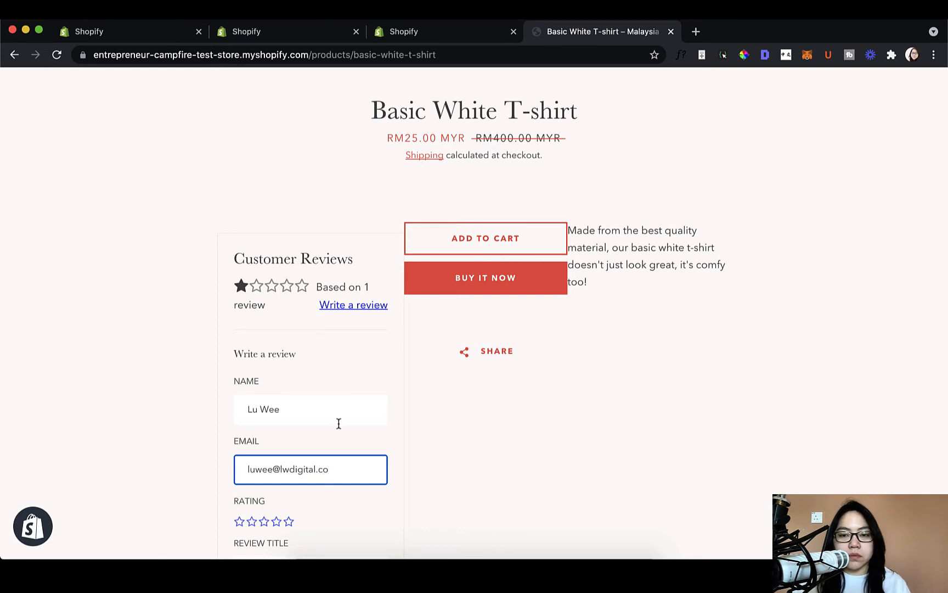
- Submit the review with a three-star rating, the title "Ok quality" and the body "OK!O", and reload the product page
scroll(339, 423, "down", 3)
left_click(266, 343)
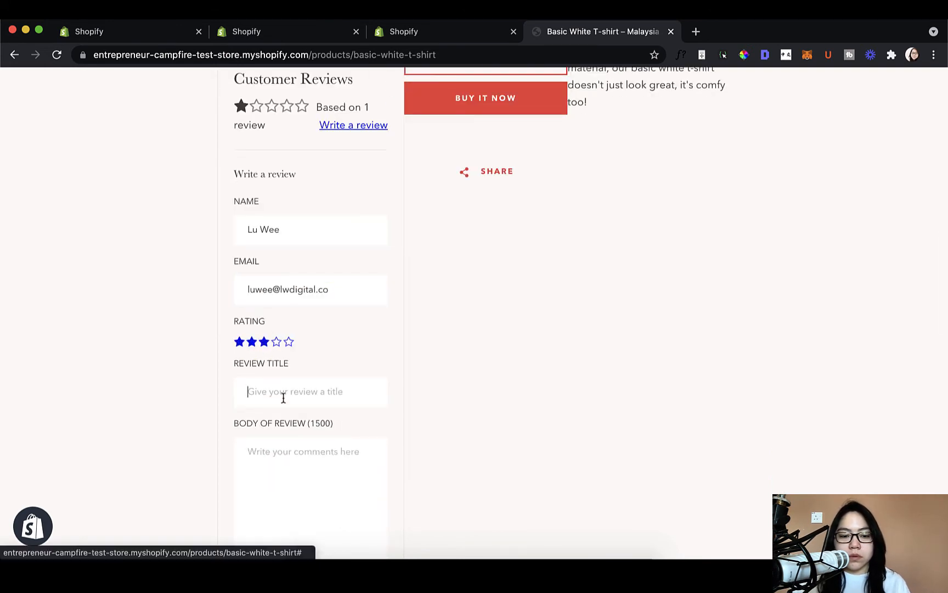
left_click(283, 395)
type("Ok quality")
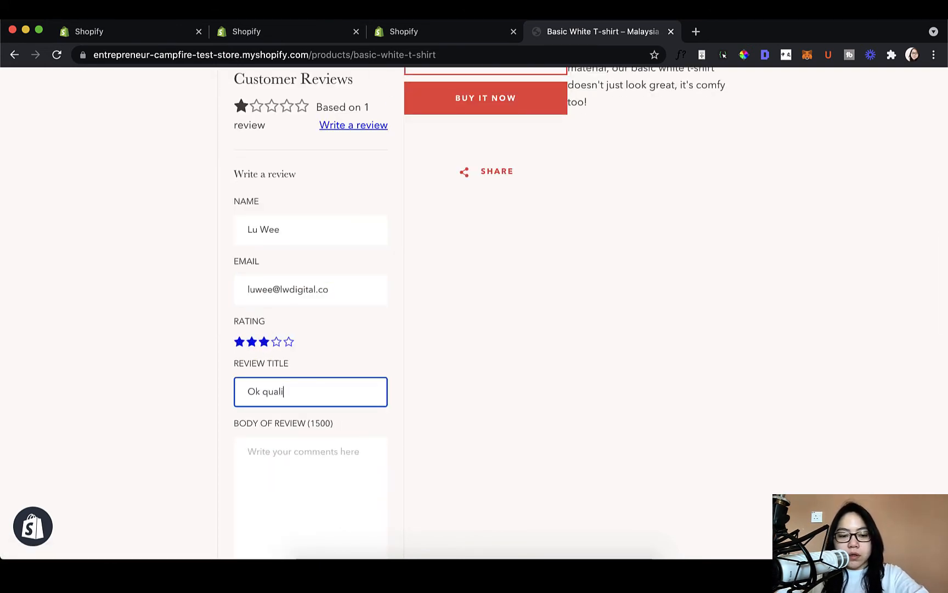
key("Tab")
type("OK!O")
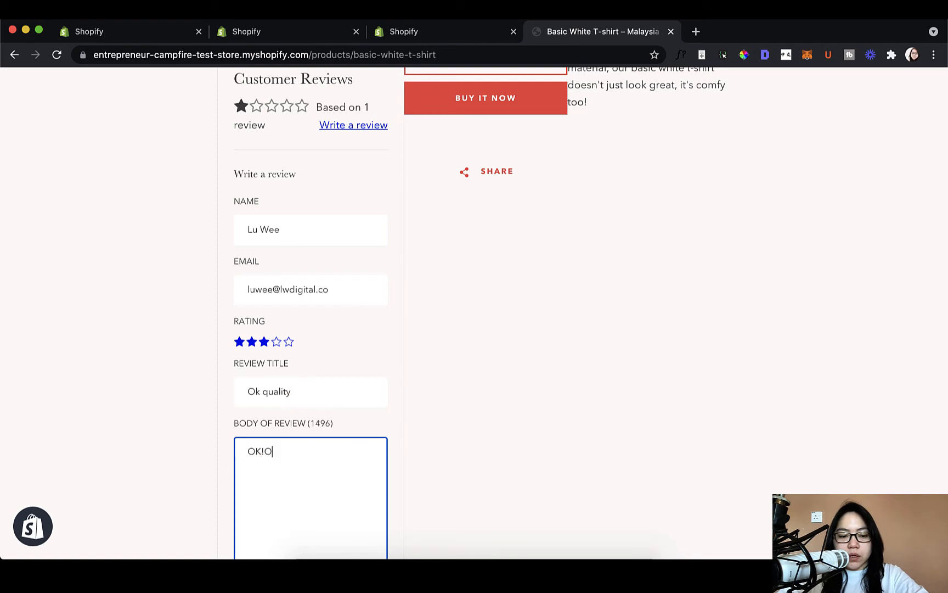
scroll(310, 329, "down", 3)
left_click(296, 492)
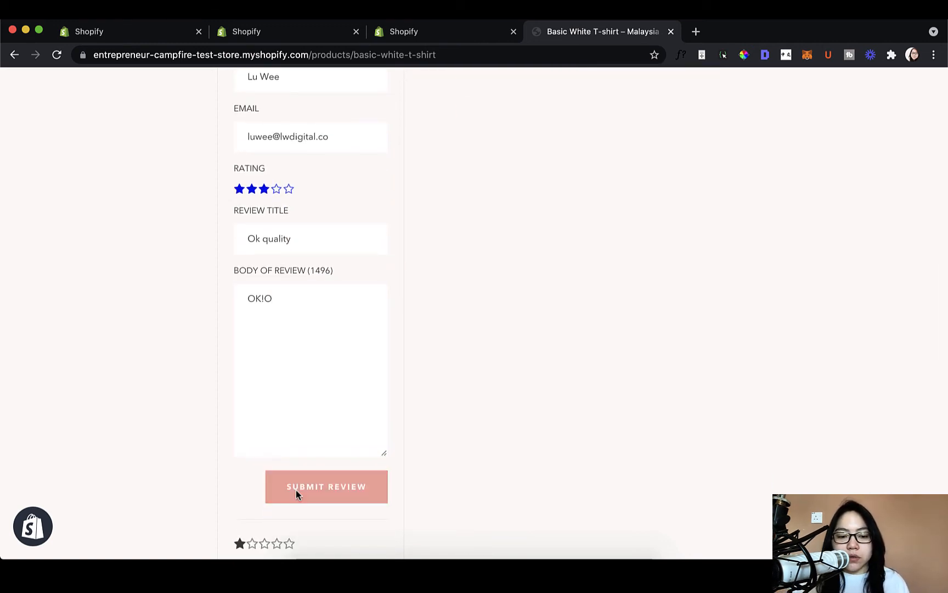
scroll(296, 489, "up", 4)
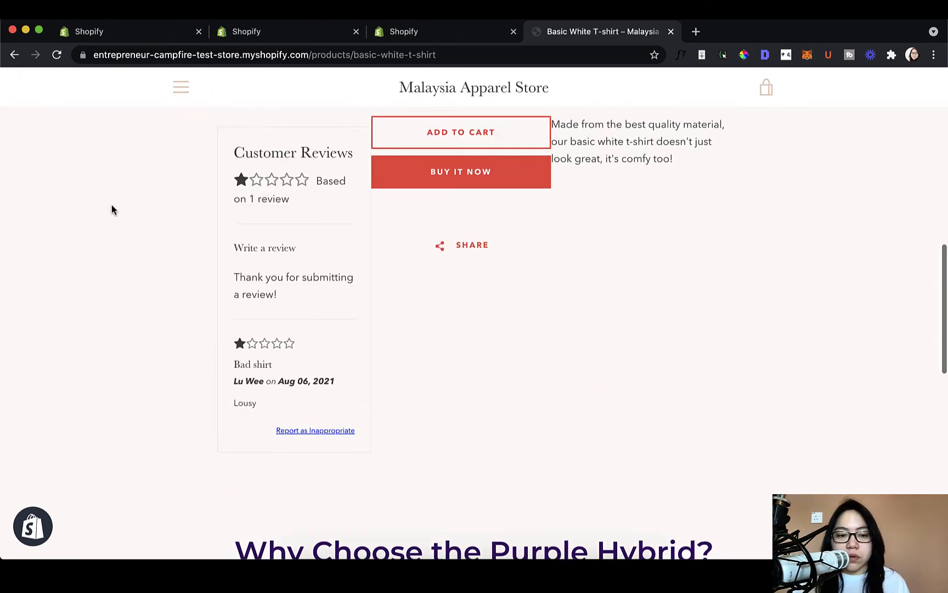
left_click(57, 55)
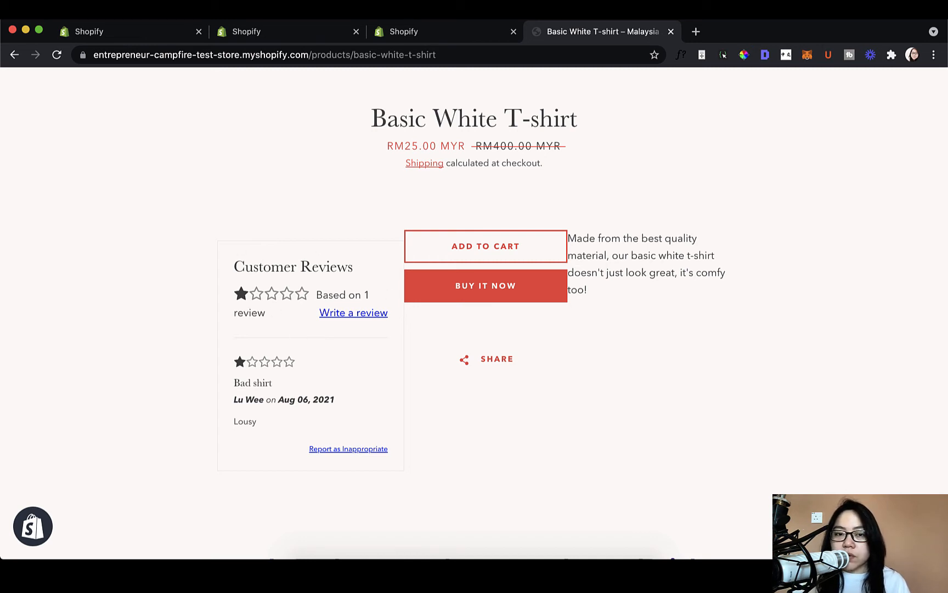
- Close the spare Shopify admin tab and open the Product Reviews app's list of all reviews
left_click(408, 31)
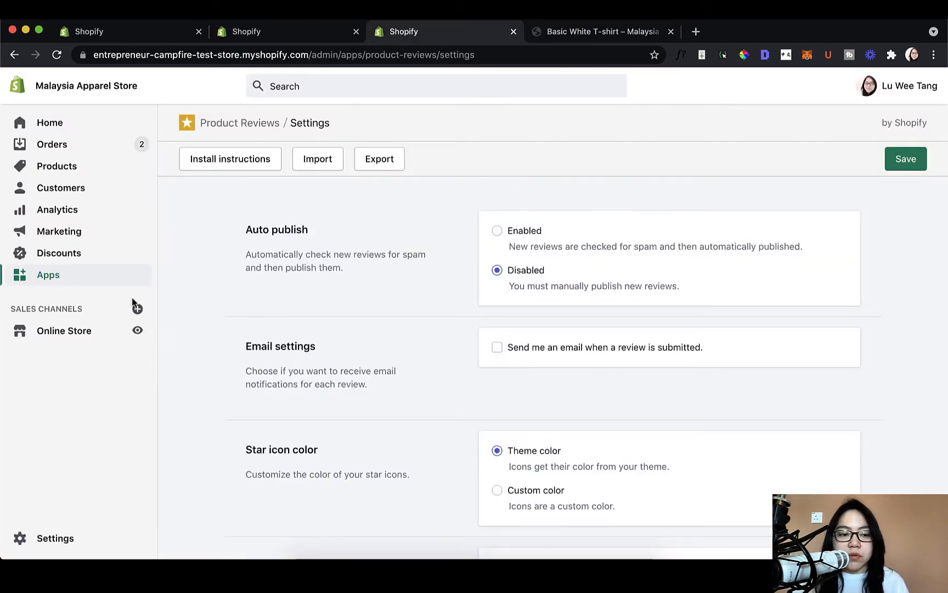
left_click(357, 31)
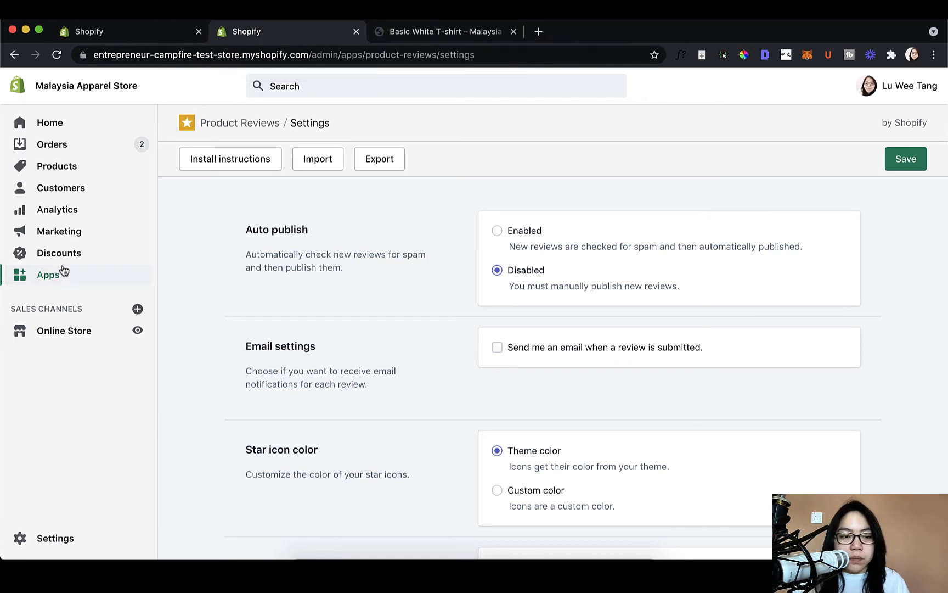
left_click(264, 125)
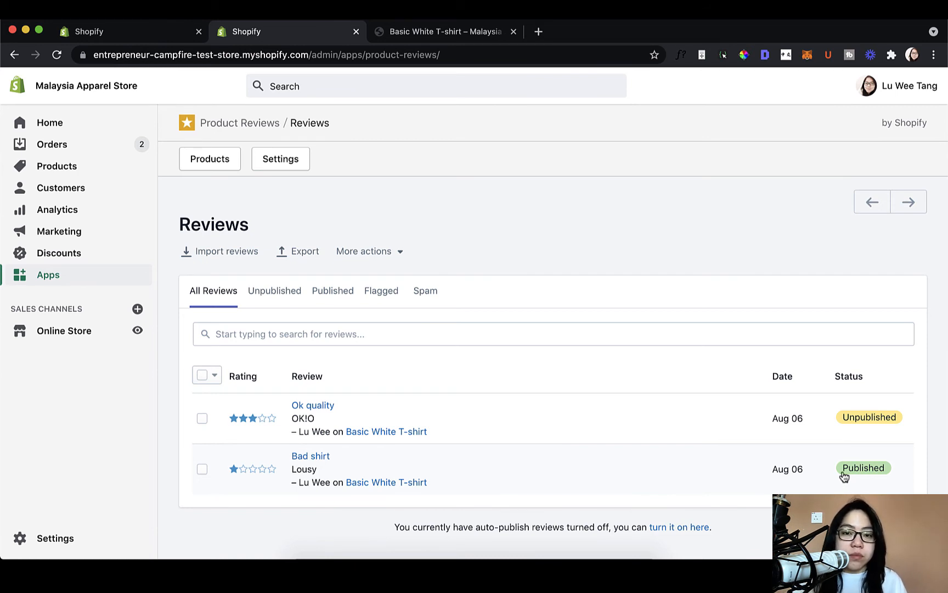
- Open the unpublished "Ok quality" review from the reviews list and publish it
left_click(845, 419)
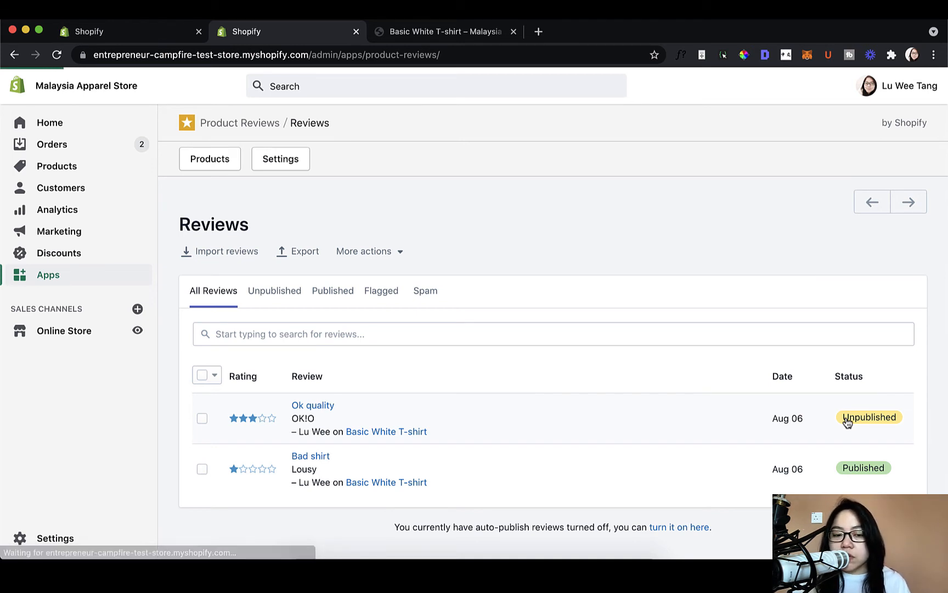
scroll(515, 374, "down", 2)
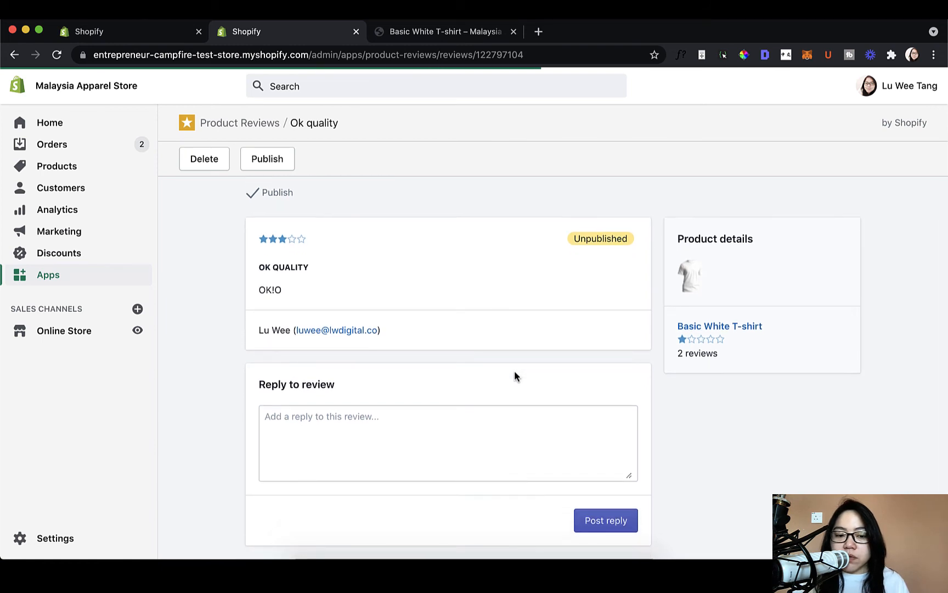
left_click(475, 441)
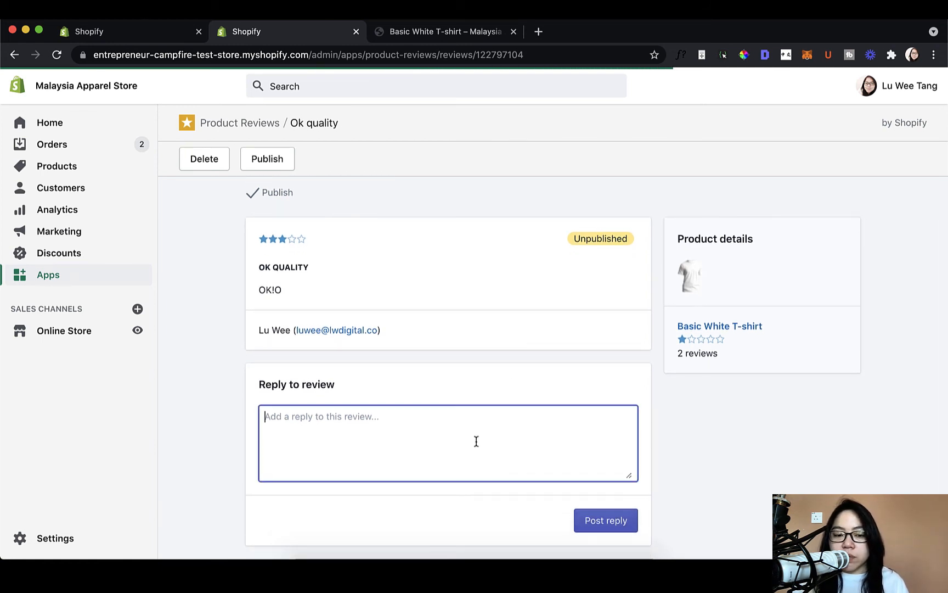
left_click(494, 372)
scroll(491, 370, "up", 2)
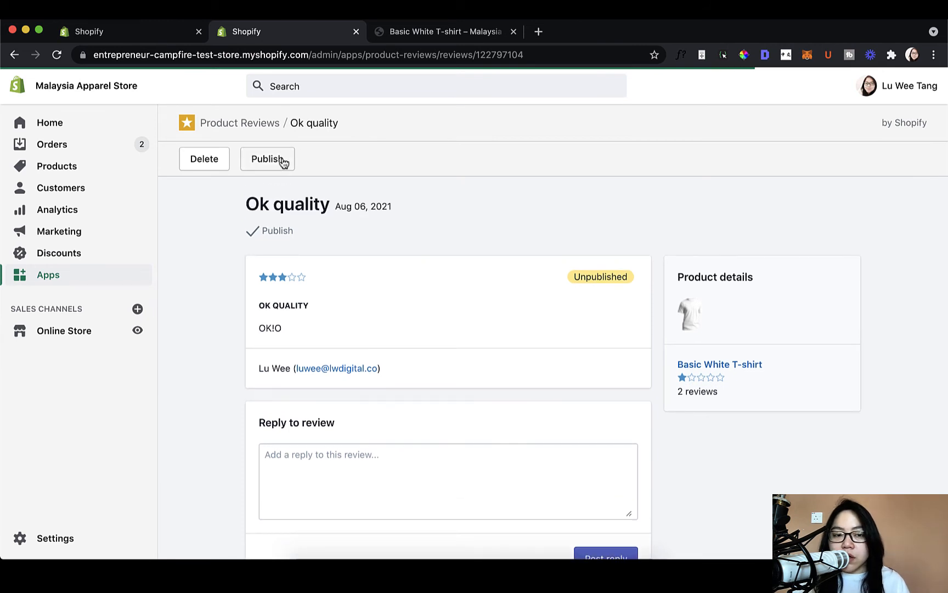
left_click(282, 160)
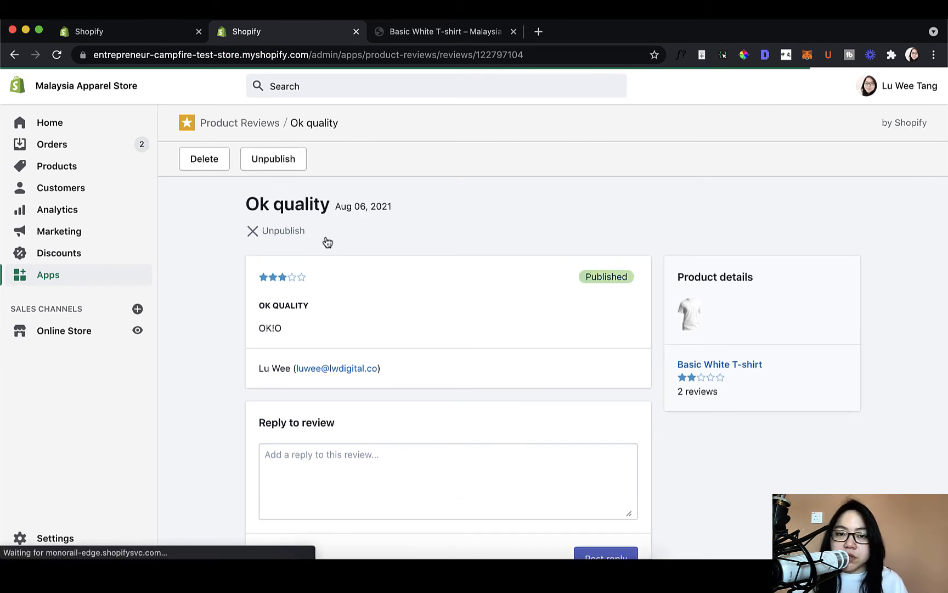
- Reload the Basic White T-shirt page and check how the customer reviews section shows the "Ok quality" review
left_click(400, 37)
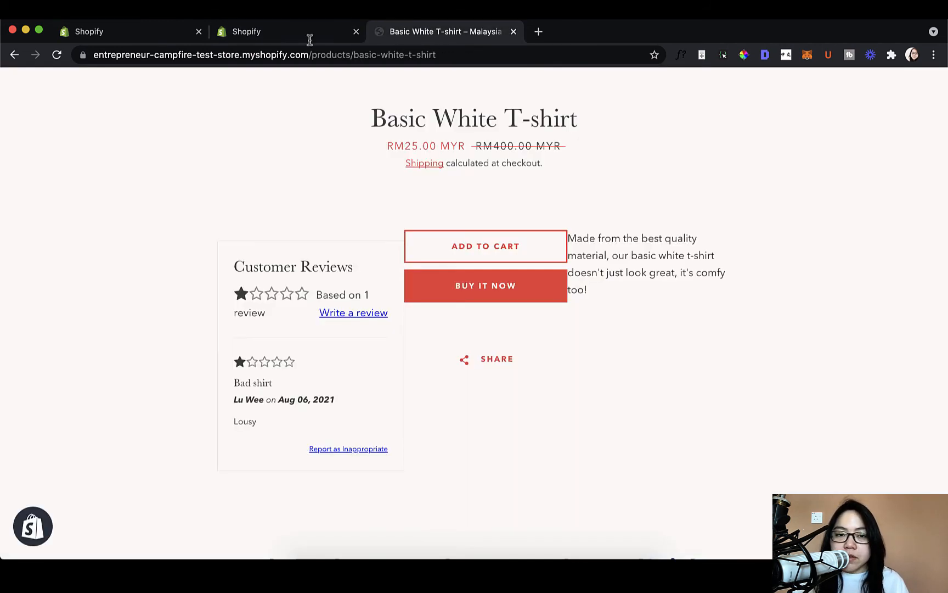
left_click(57, 56)
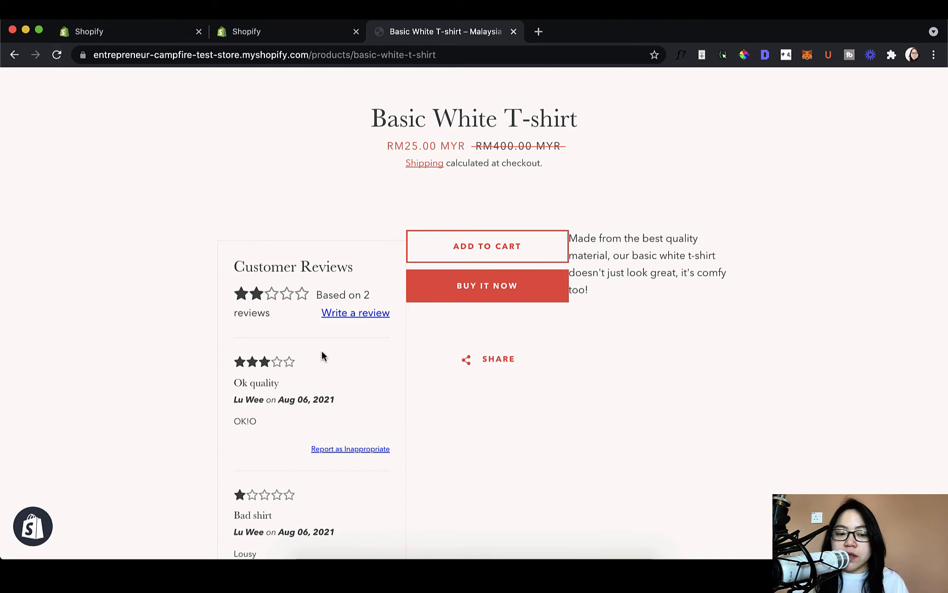
scroll(324, 351, "down", 2)
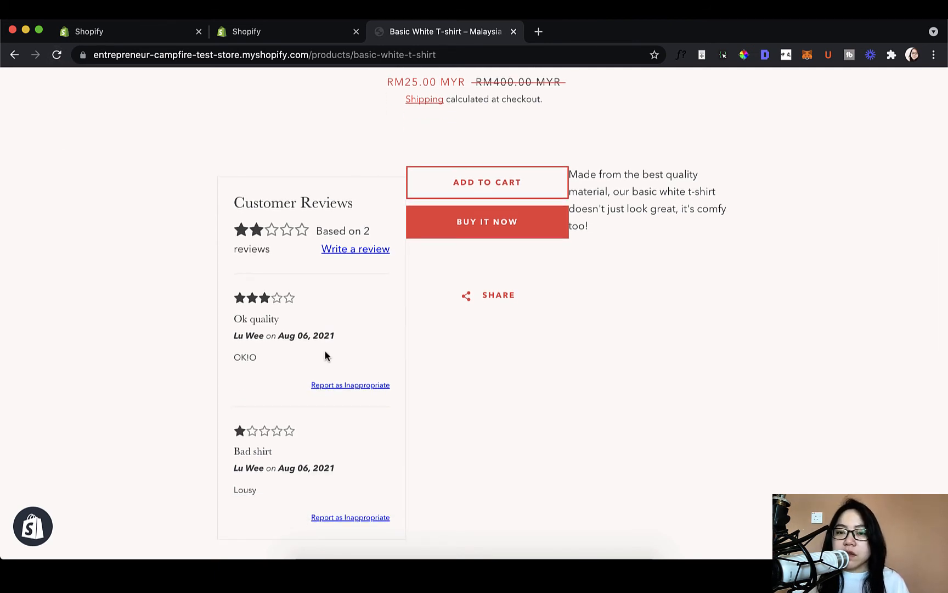
- Reopen the Product Reviews settings and examine the email, star icon color and review listing layout options alongside the reviews on the product page
left_click(329, 40)
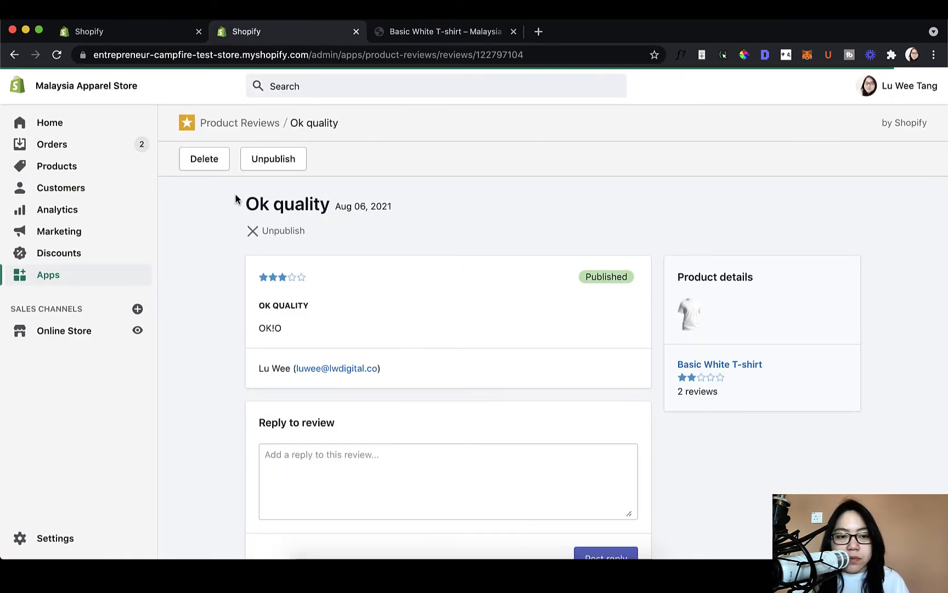
left_click(265, 130)
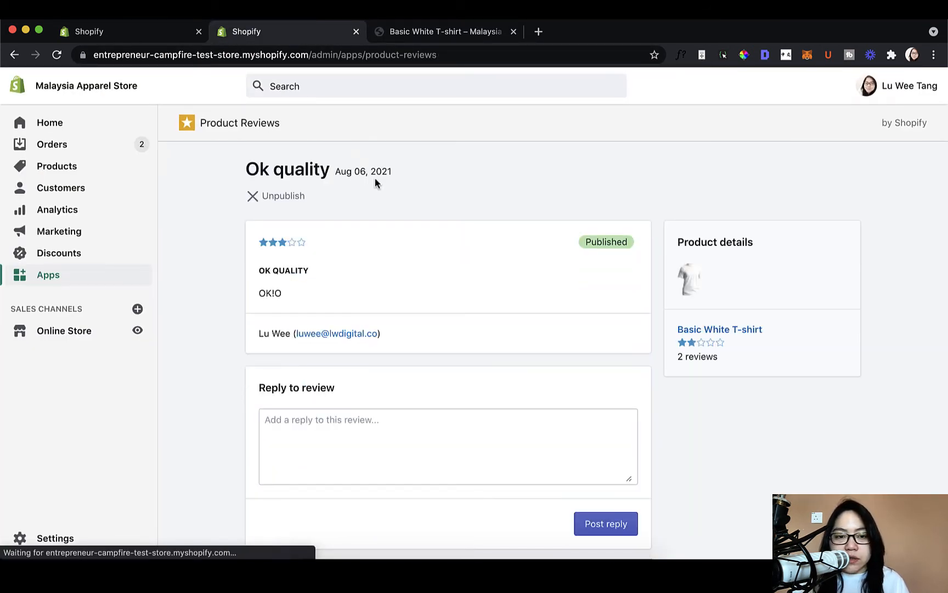
left_click(296, 172)
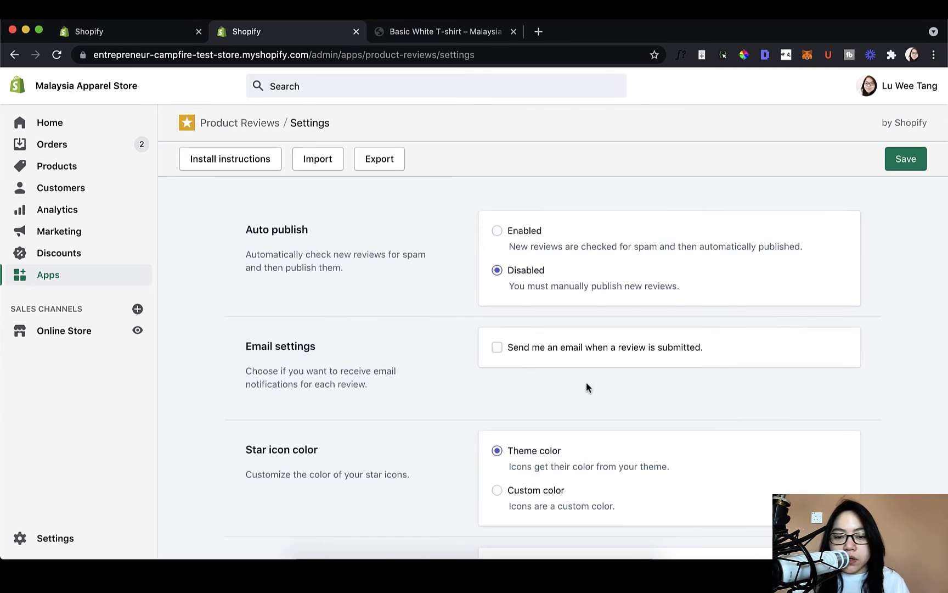
scroll(588, 388, "down", 2)
scroll(582, 393, "down", 2)
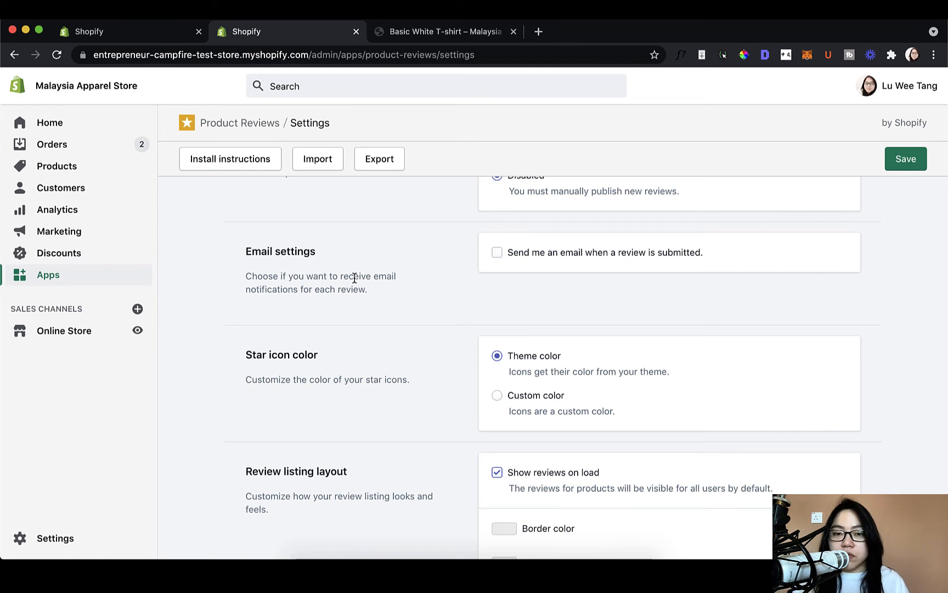
scroll(354, 278, "down", 1)
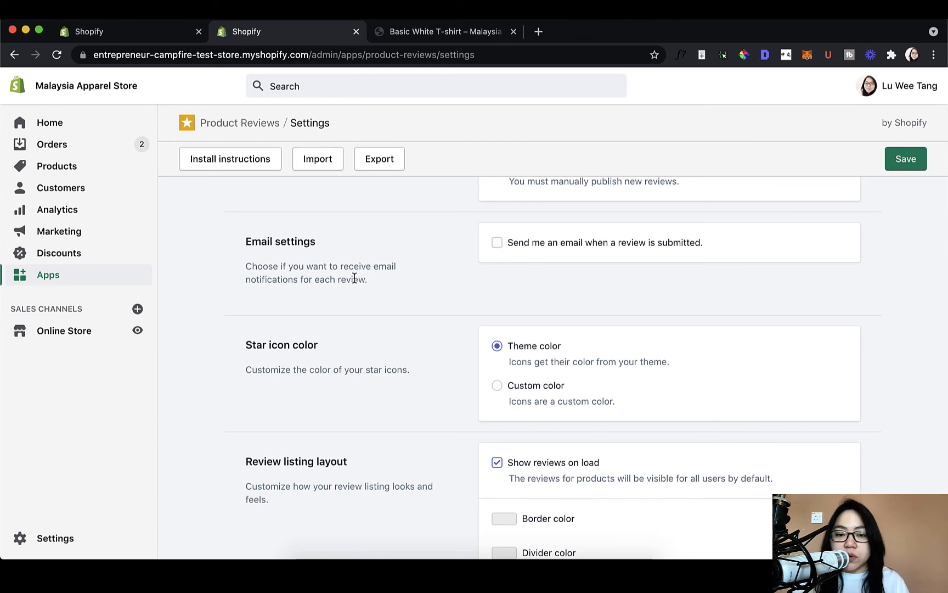
scroll(355, 278, "down", 1)
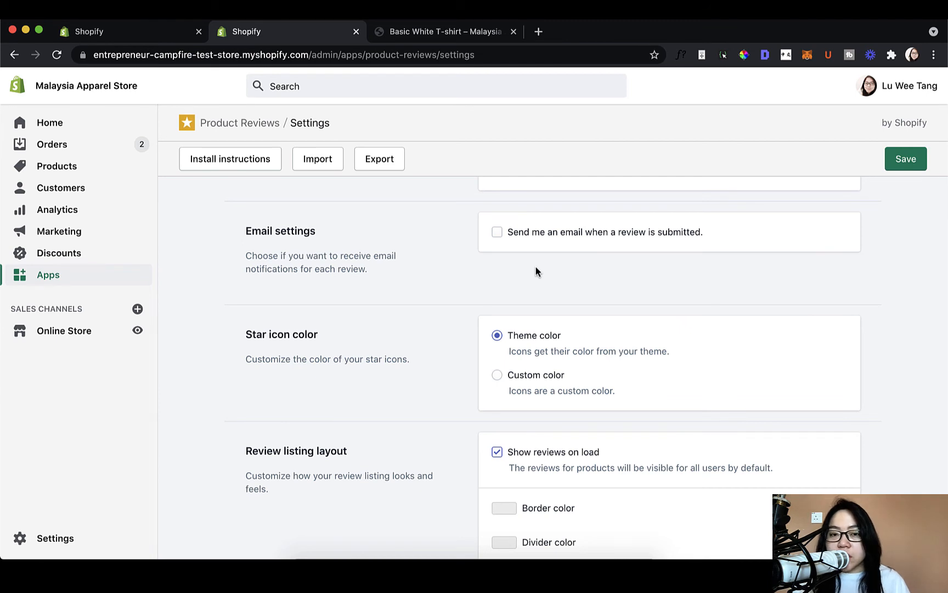
scroll(536, 271, "down", 1)
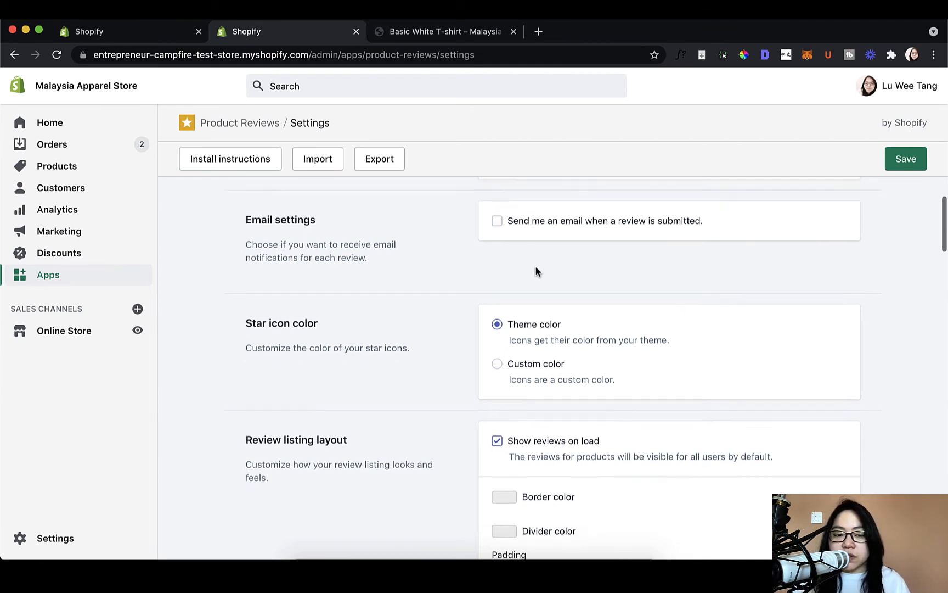
scroll(536, 269, "down", 2)
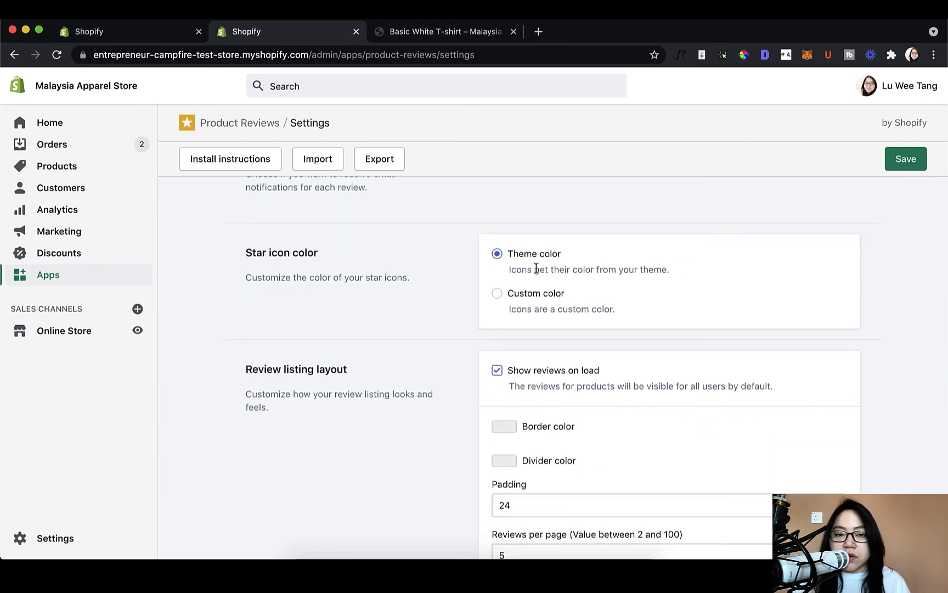
left_click(411, 33)
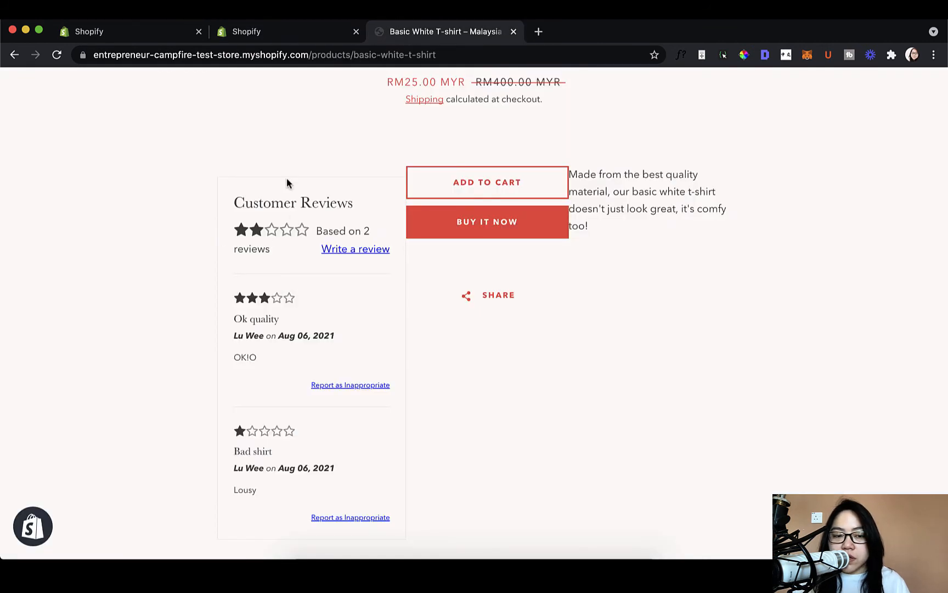
left_click(324, 31)
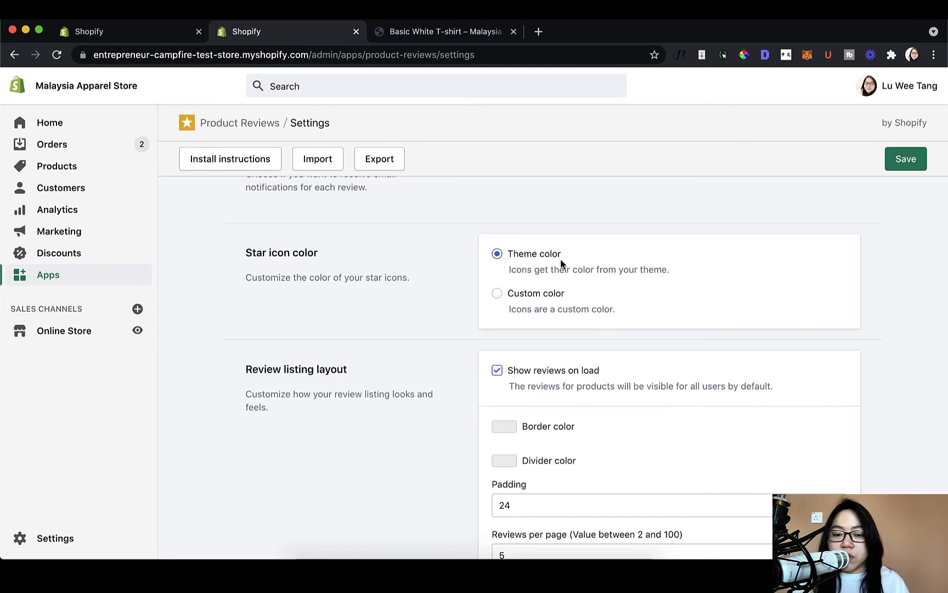
- Switch the review star icons to a custom bright yellow color and save the settings
left_click(496, 294)
left_click(506, 340)
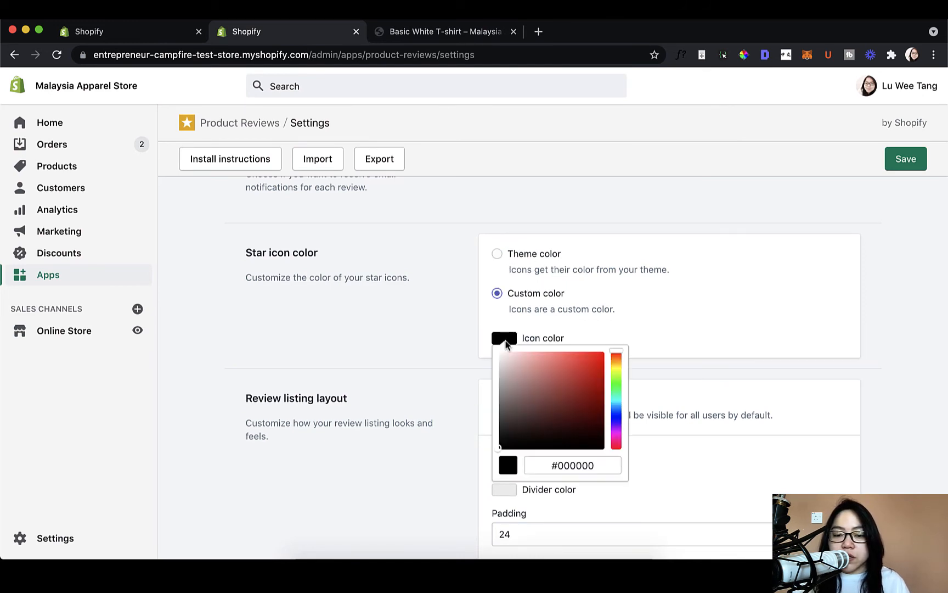
left_click(427, 34)
left_click(316, 35)
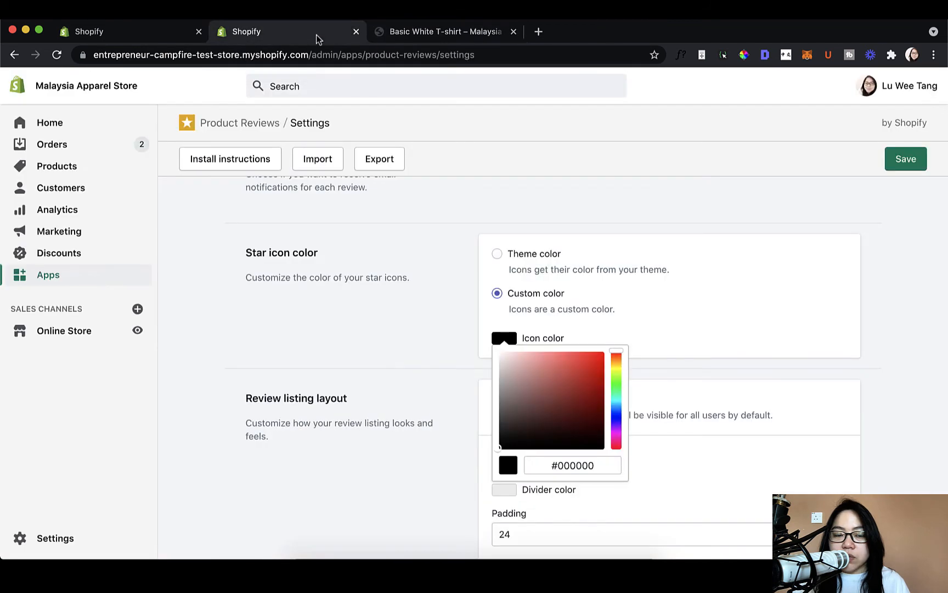
left_click(382, 34)
left_click(339, 39)
mouse_move(614, 364)
left_mouse_down()
mouse_move(602, 368)
mouse_move(590, 357)
mouse_move(599, 355)
left_mouse_up()
left_click(662, 309)
left_click(922, 159)
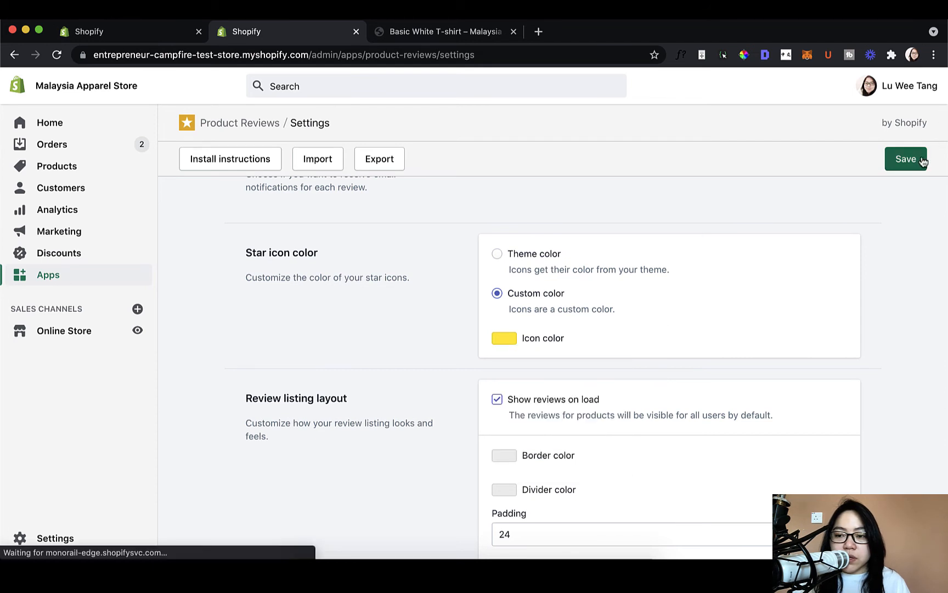
- Reload the Basic White T-shirt page to check the star color in the reviews, then return to the Product Reviews settings
left_click(479, 32)
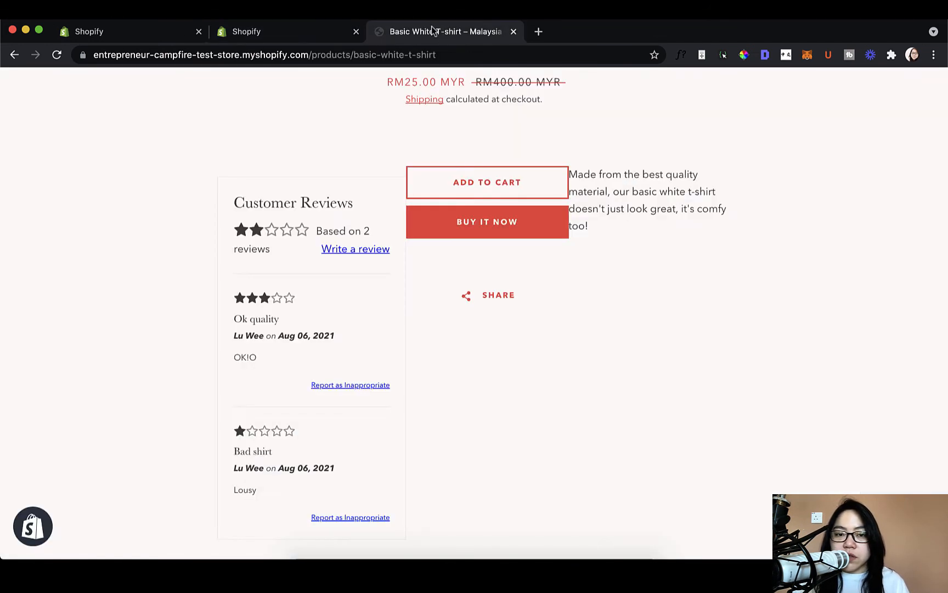
left_click(56, 55)
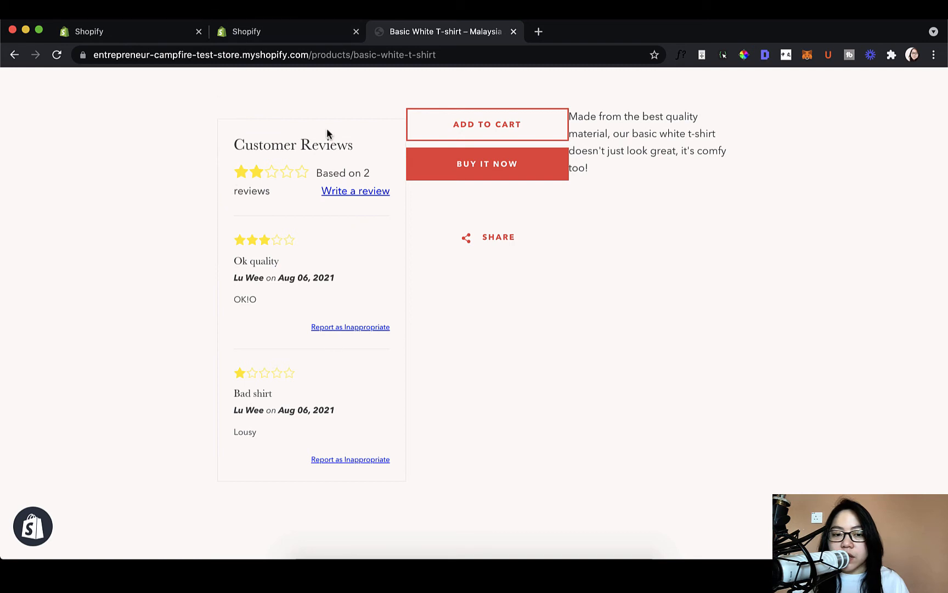
left_click(322, 35)
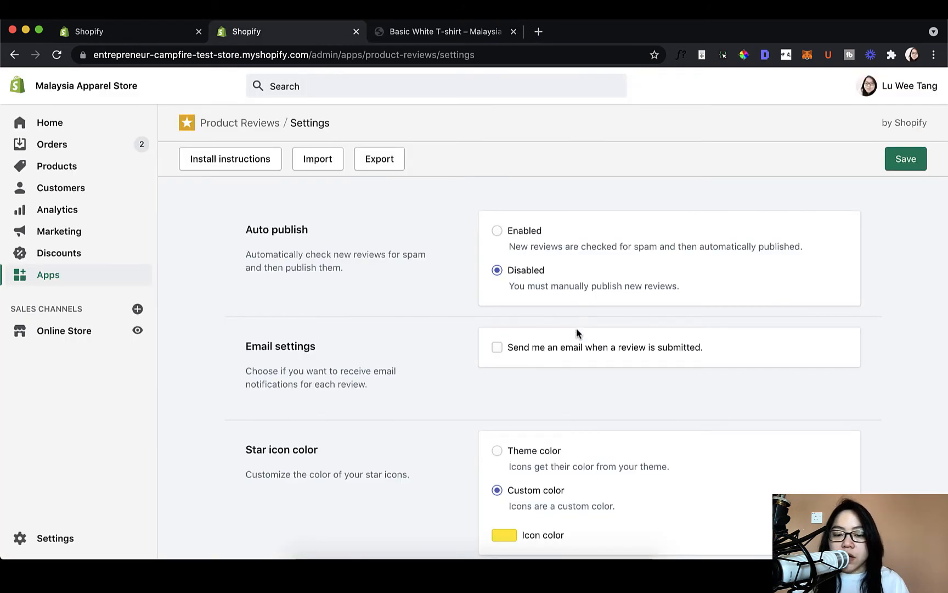
- Turn off Show reviews on load in the review listing layout and save the settings
scroll(577, 332, "down", 5)
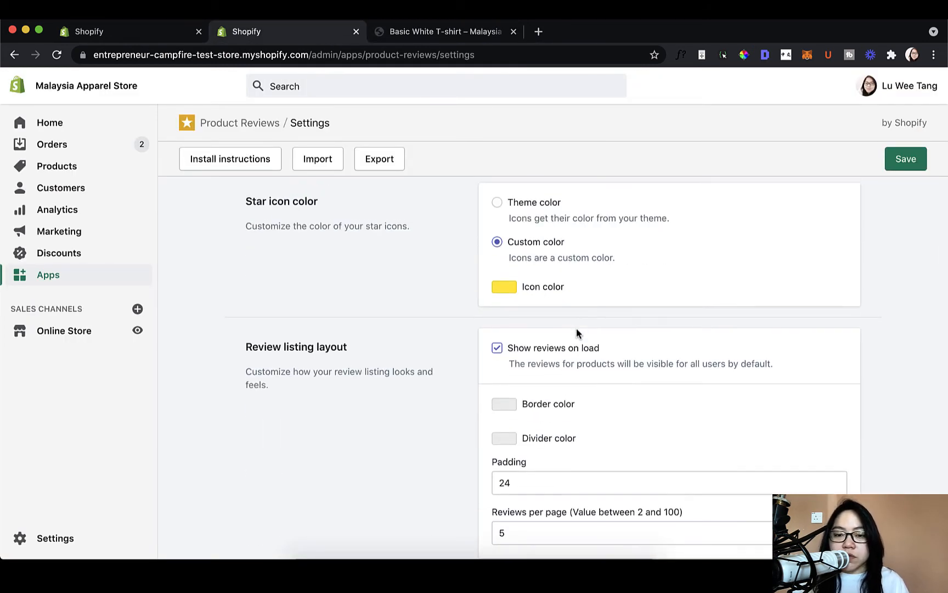
scroll(576, 328, "down", 1)
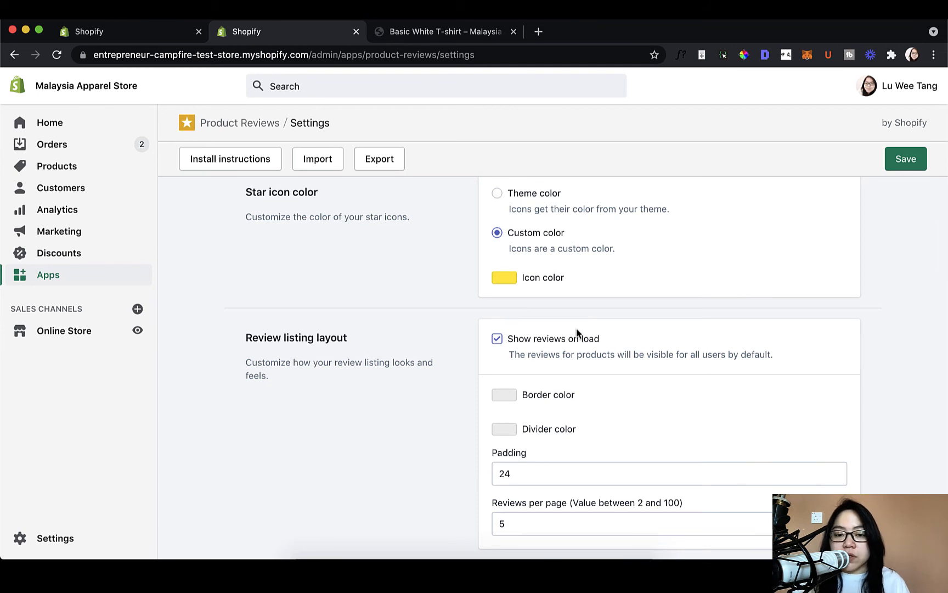
scroll(579, 340, "down", 2)
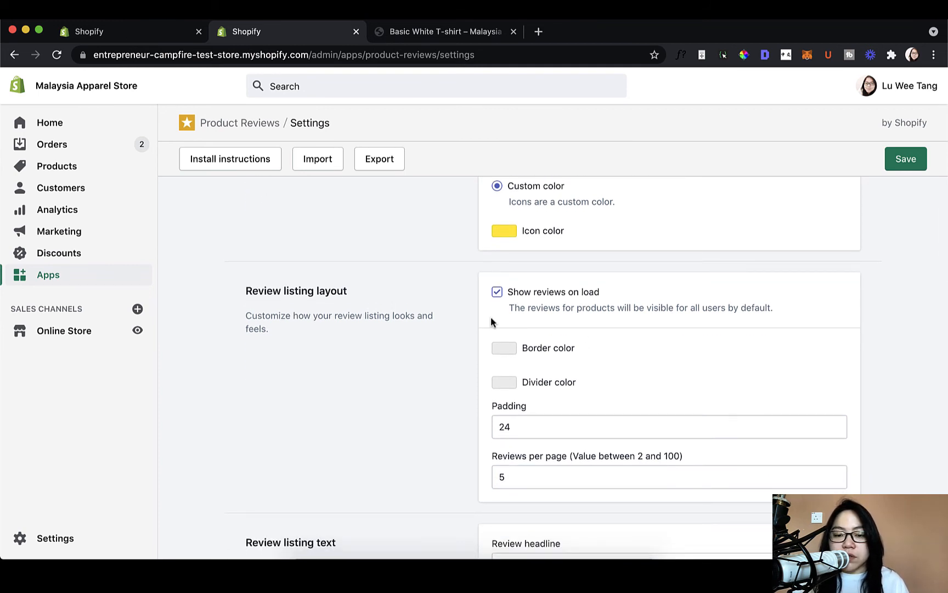
scroll(452, 312, "down", 2)
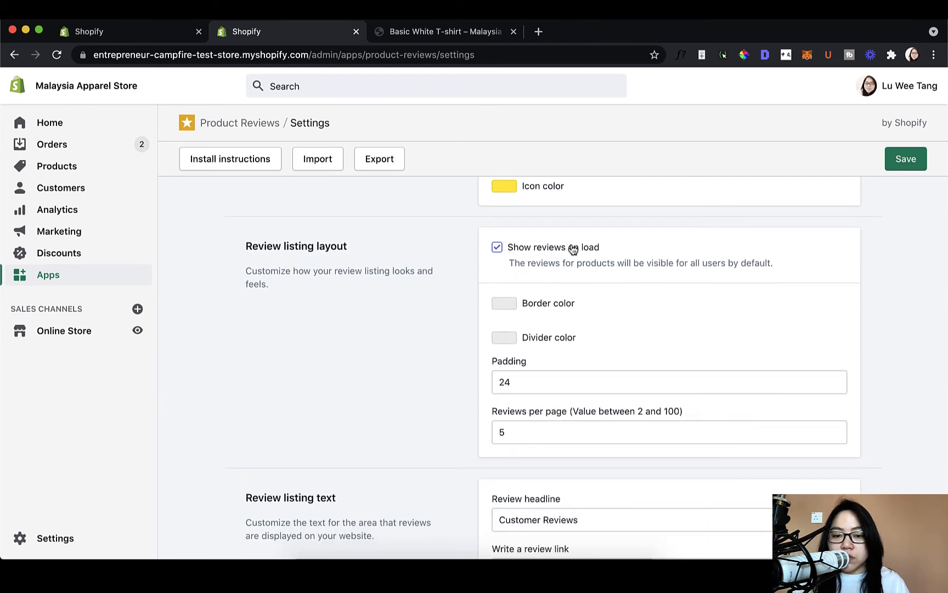
left_click(502, 248)
left_click(913, 160)
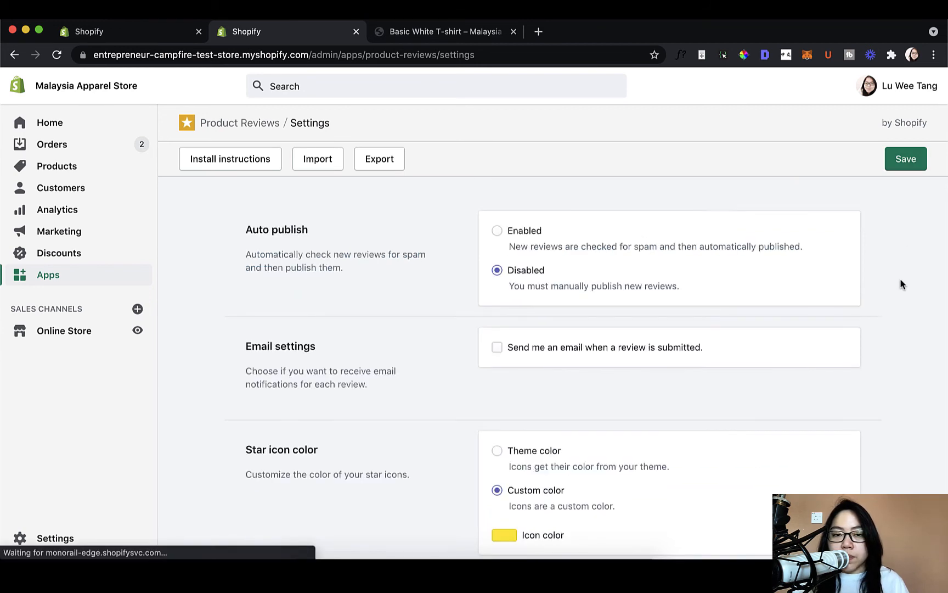
- Reload the Basic White T-shirt page, then expand and collapse the customer reviews through the review count link
left_click(453, 34)
left_click(59, 55)
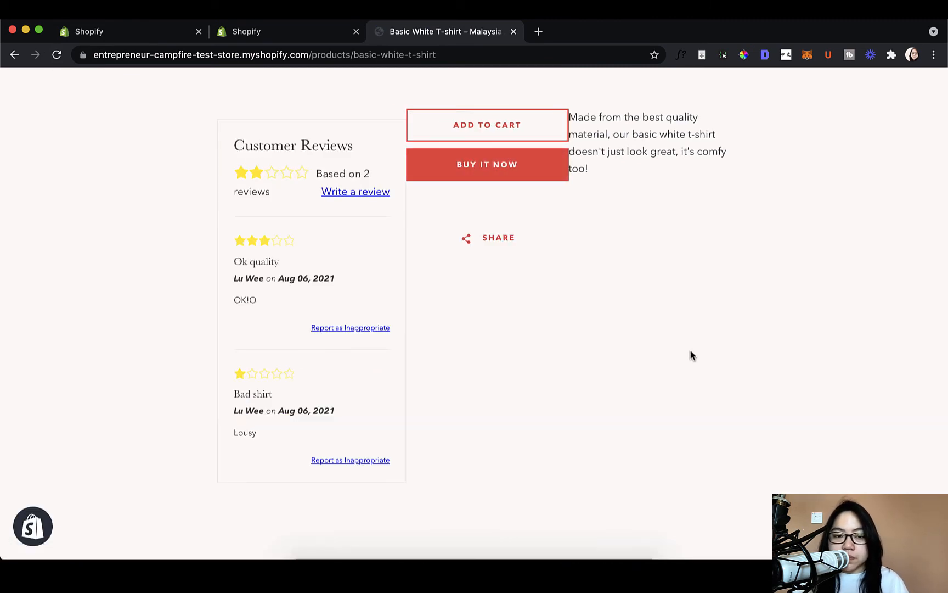
scroll(442, 294, "up", 2)
scroll(443, 294, "down", 2)
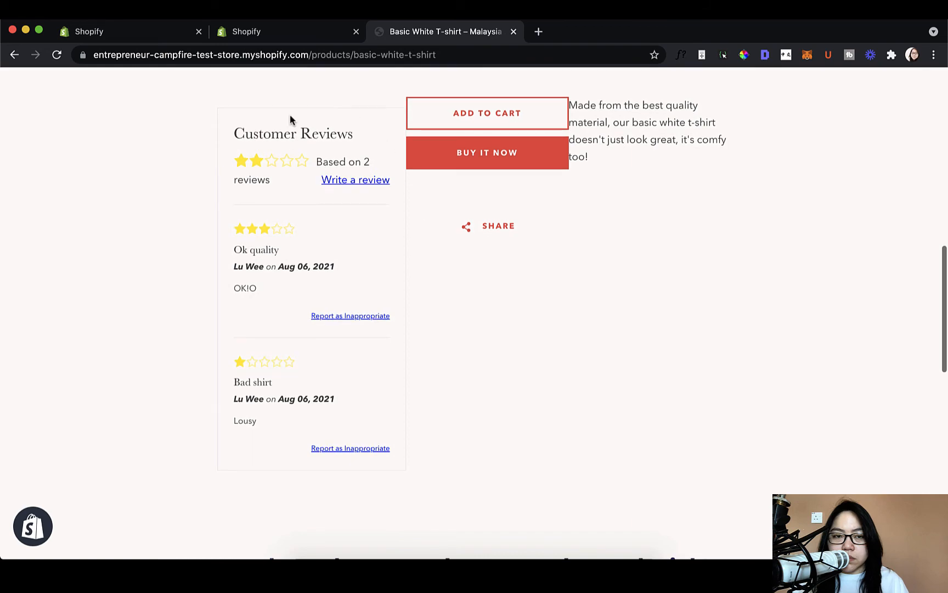
left_click(56, 55)
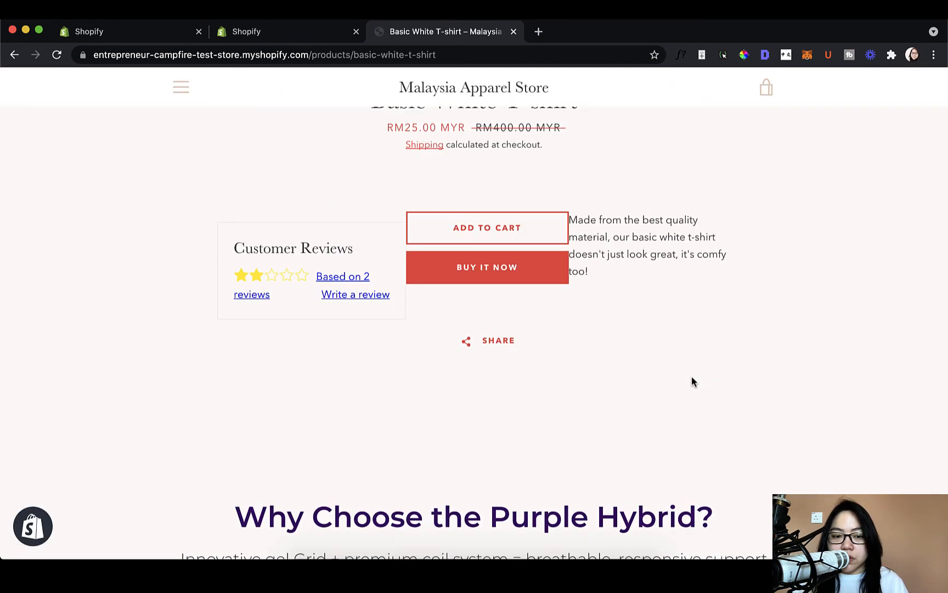
scroll(691, 379, "up", 1)
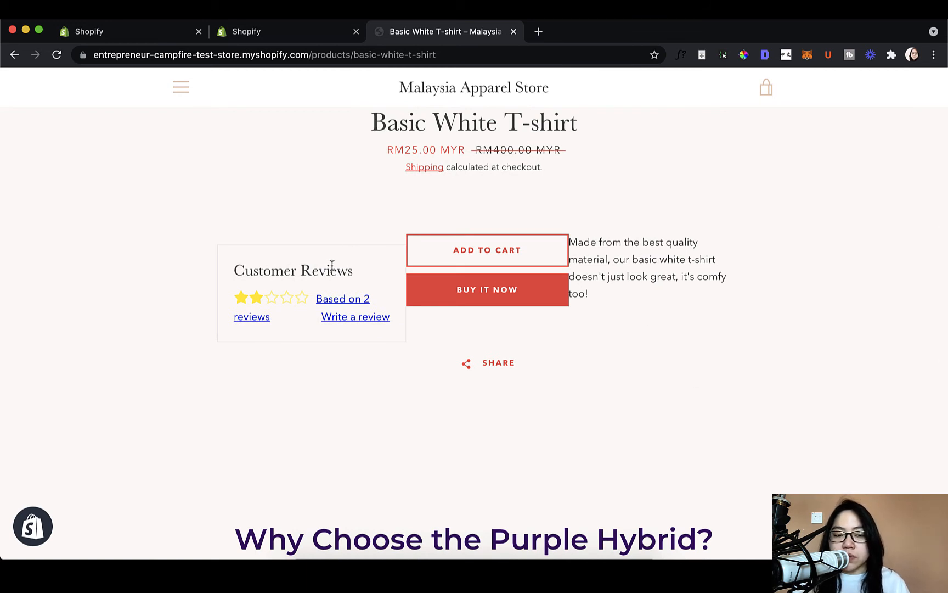
left_click(360, 299)
left_click(359, 299)
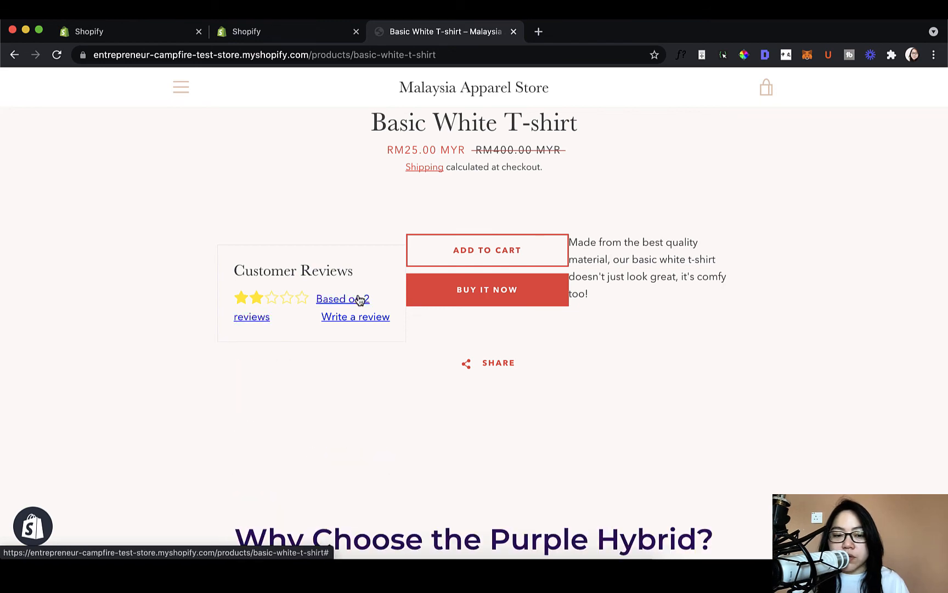
- Compare the Show reviews on load setting with the product page and expand the customer reviews there to view them
left_click(331, 32)
scroll(541, 395, "down", 8)
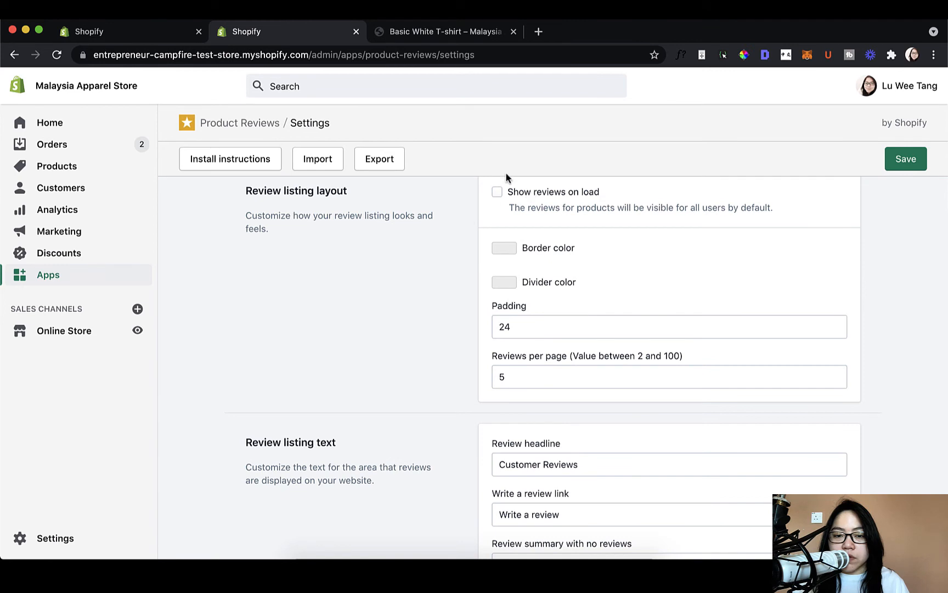
left_click(441, 38)
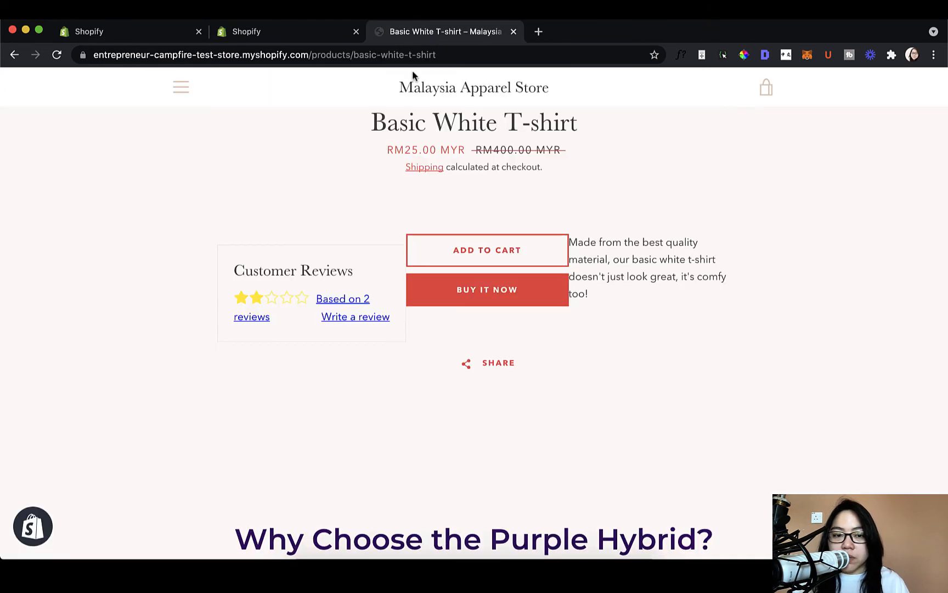
left_click(332, 305)
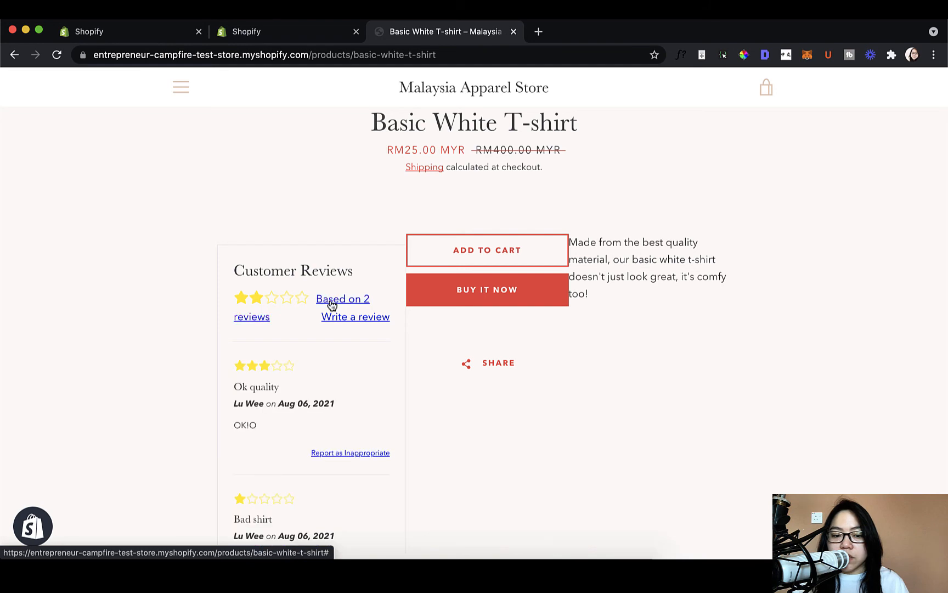
scroll(331, 305, "down", 2)
scroll(330, 302, "up", 1)
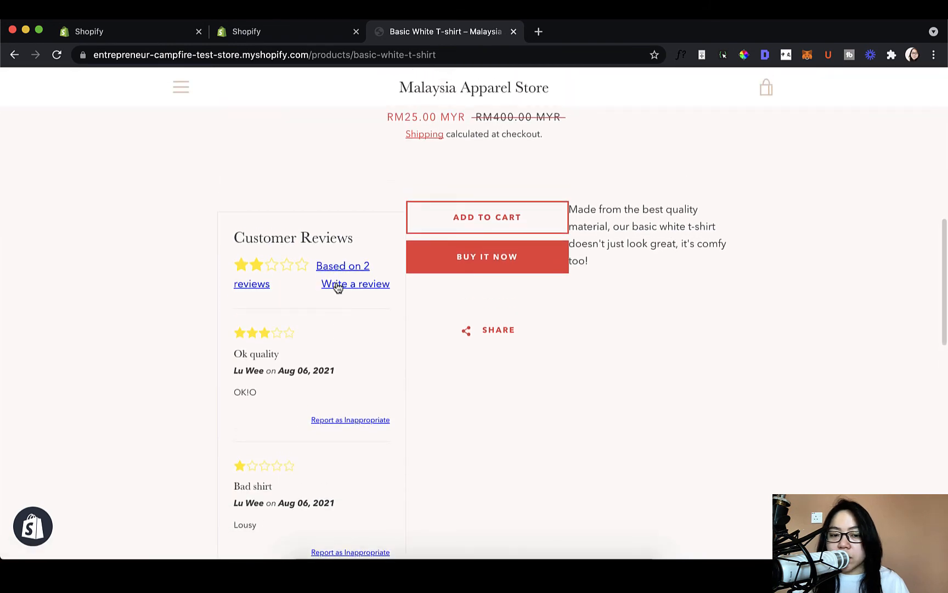
- Turn Show reviews on load back on in the review listing layout settings
left_click(309, 32)
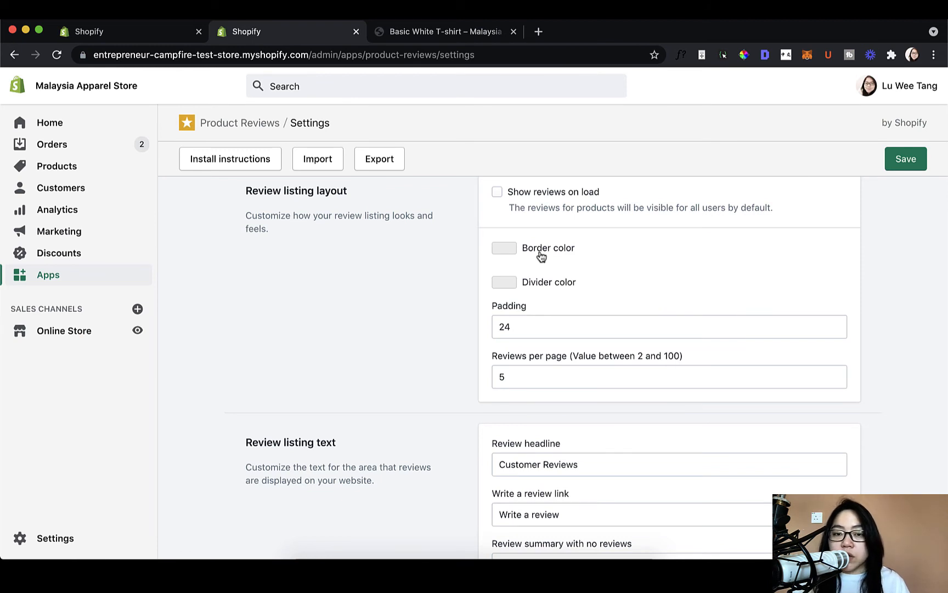
left_click(554, 193)
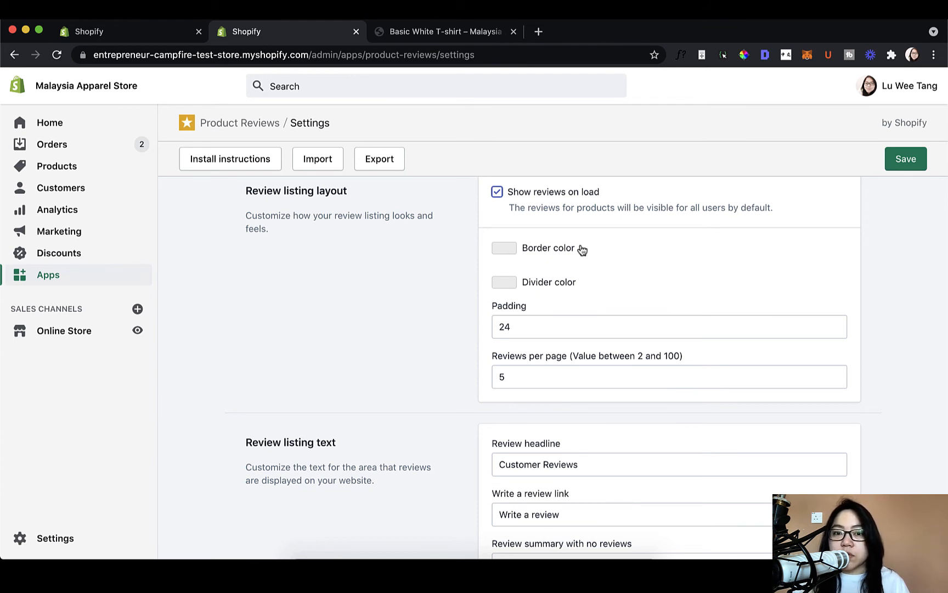
left_click(569, 193)
left_click(571, 194)
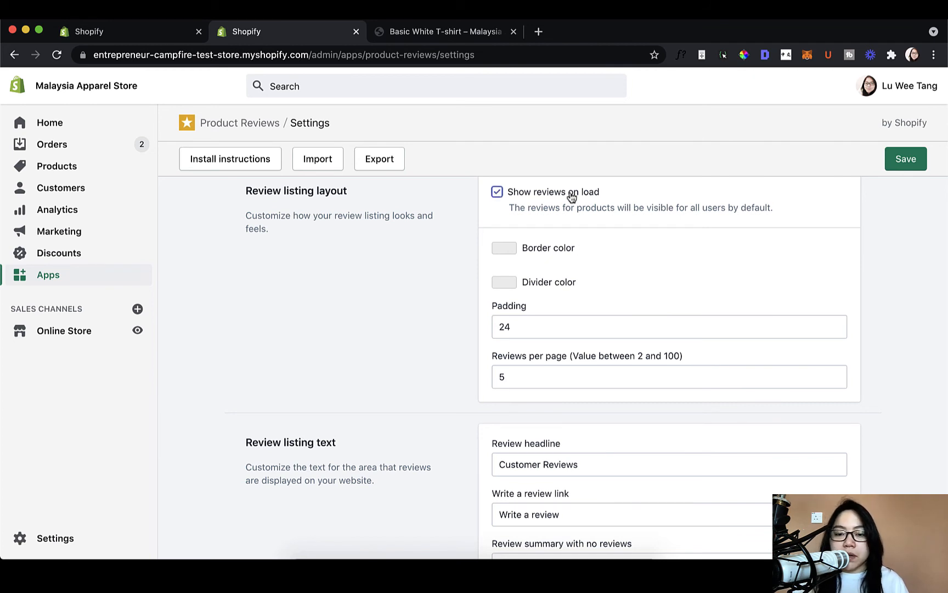
scroll(635, 334, "down", 1)
scroll(635, 334, "up", 2)
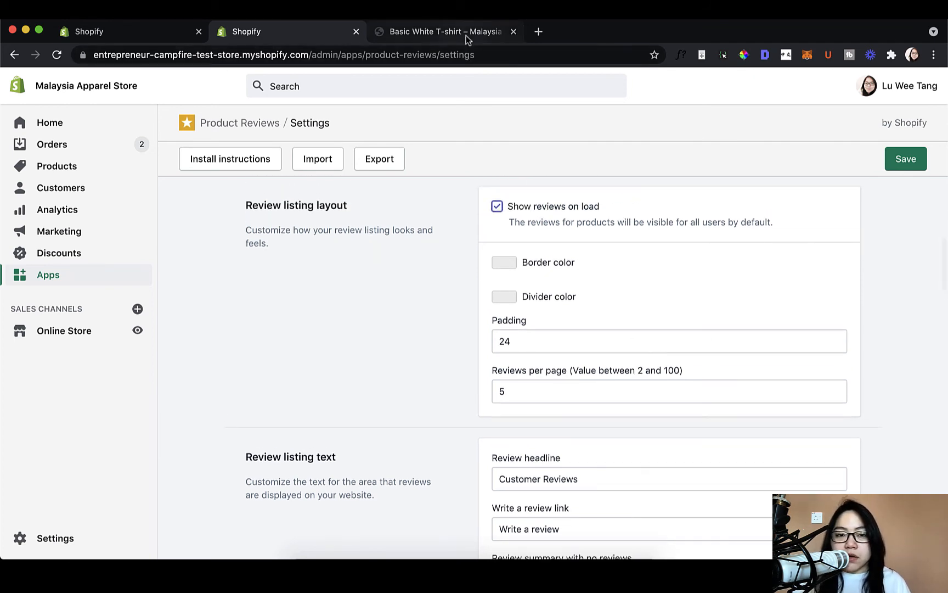
- Locate the customer reviews box on the product page, then set its border color to bright red in the review listing layout
left_click(465, 33)
scroll(210, 232, "up", 1)
left_click_drag(235, 239, 387, 345)
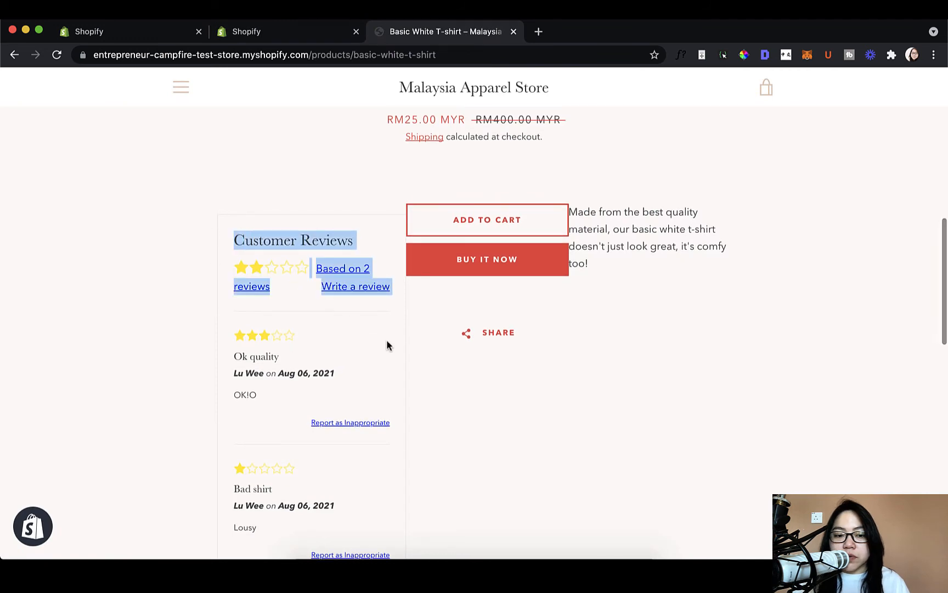
left_click(315, 35)
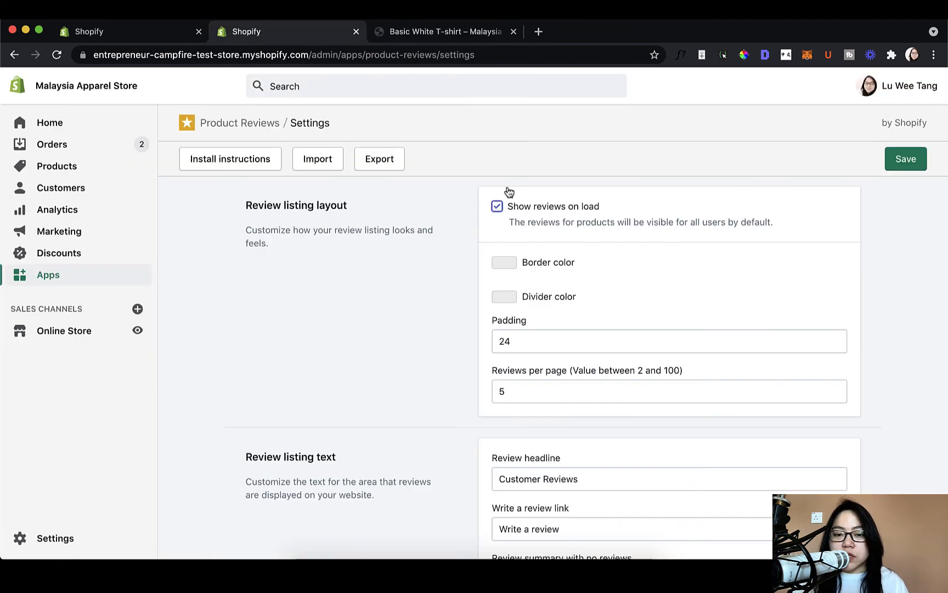
left_click(492, 265)
left_click(583, 315)
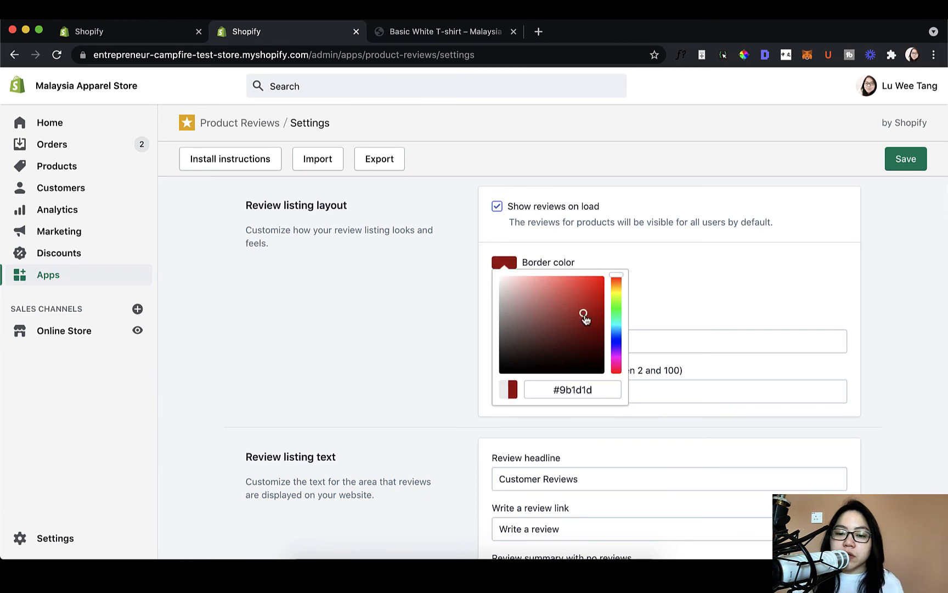
left_click_drag(585, 318, 599, 277)
scroll(731, 260, "up", 1)
left_click(731, 260)
- Set the review divider color to green #00d332 and save the settings
left_click(514, 310)
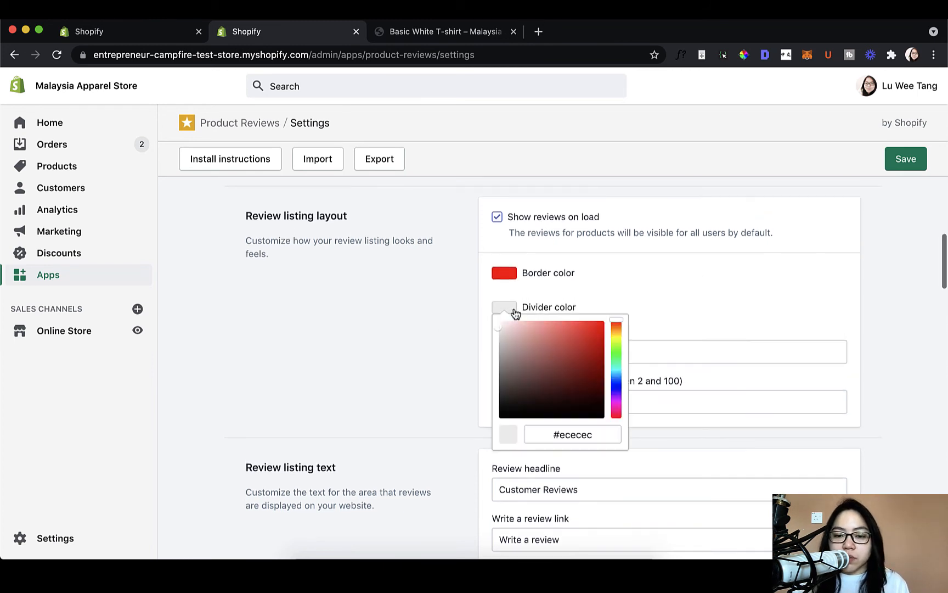
left_click(584, 328)
left_click_drag(584, 328, 616, 356)
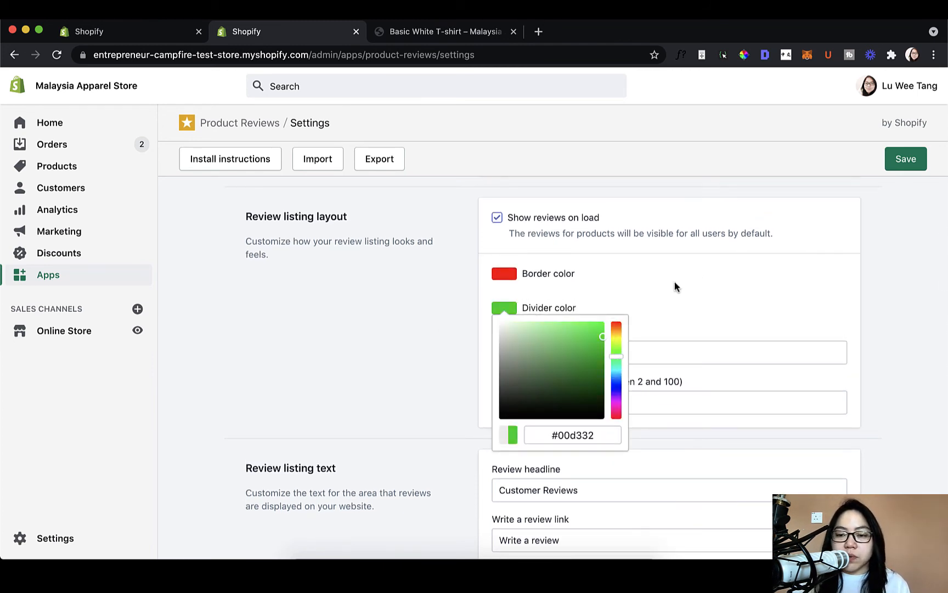
left_click(640, 290)
scroll(642, 289, "down", 1)
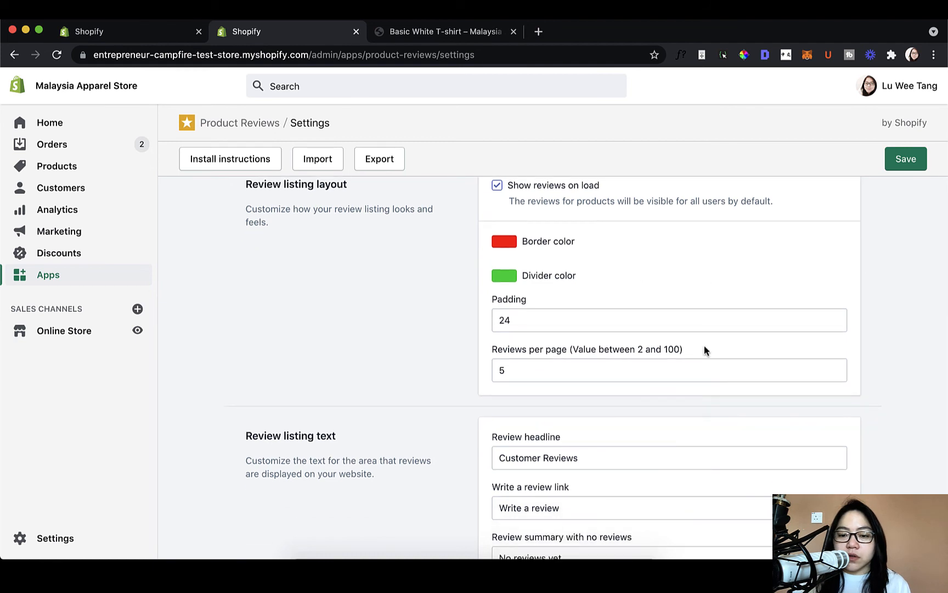
left_click(896, 166)
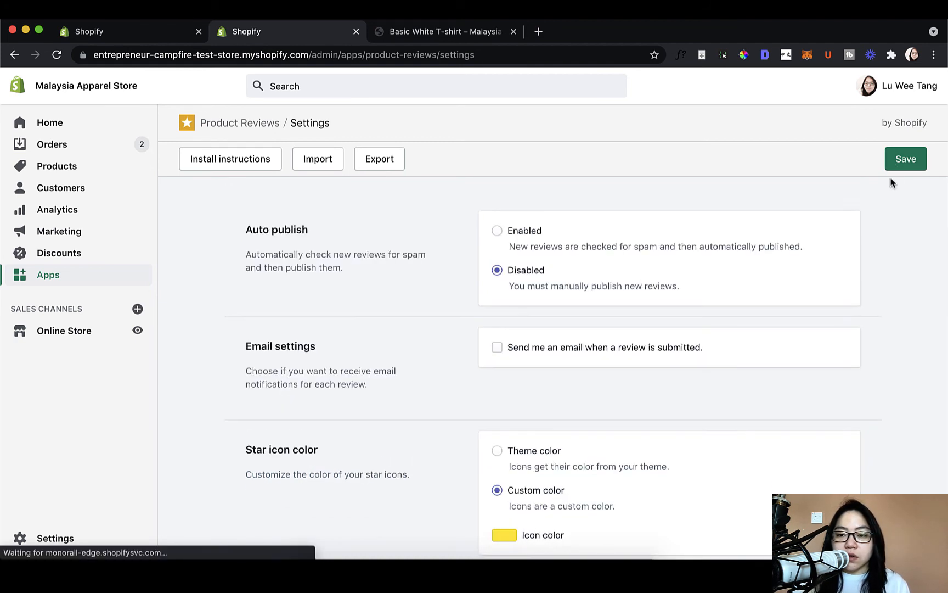
- Reload the Basic White T-shirt page and check the border and divider colors of the customer reviews box
left_click(409, 32)
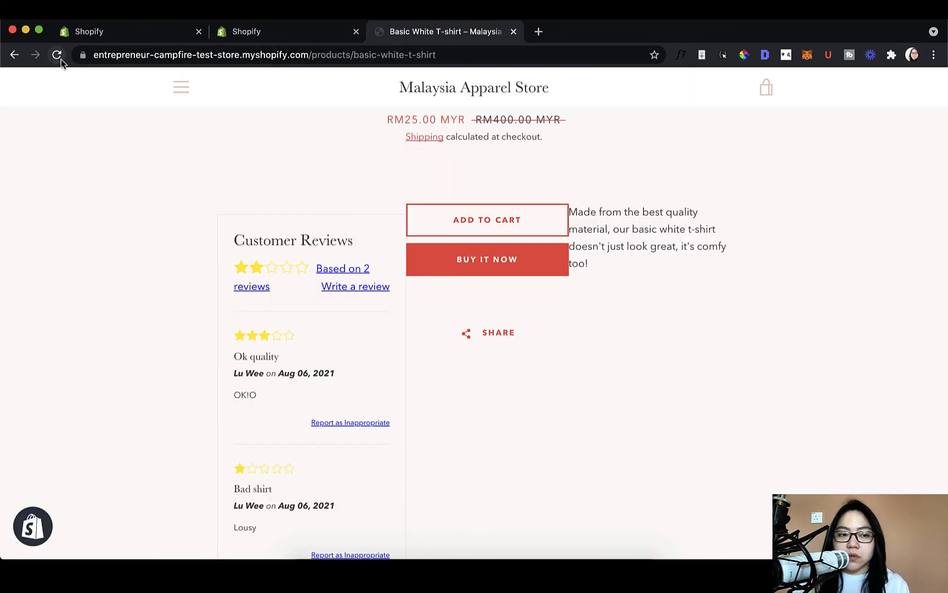
left_click(61, 59)
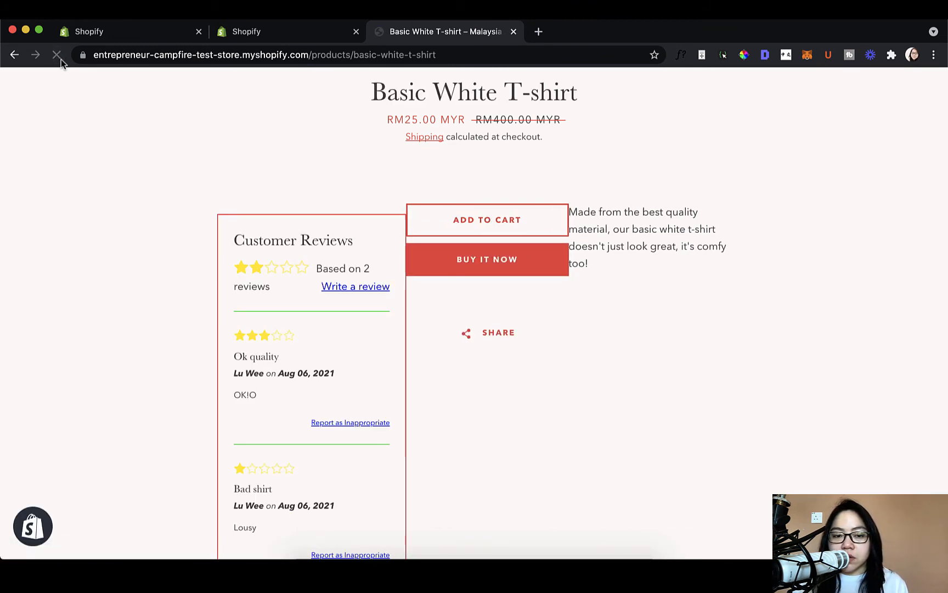
scroll(335, 252, "down", 2)
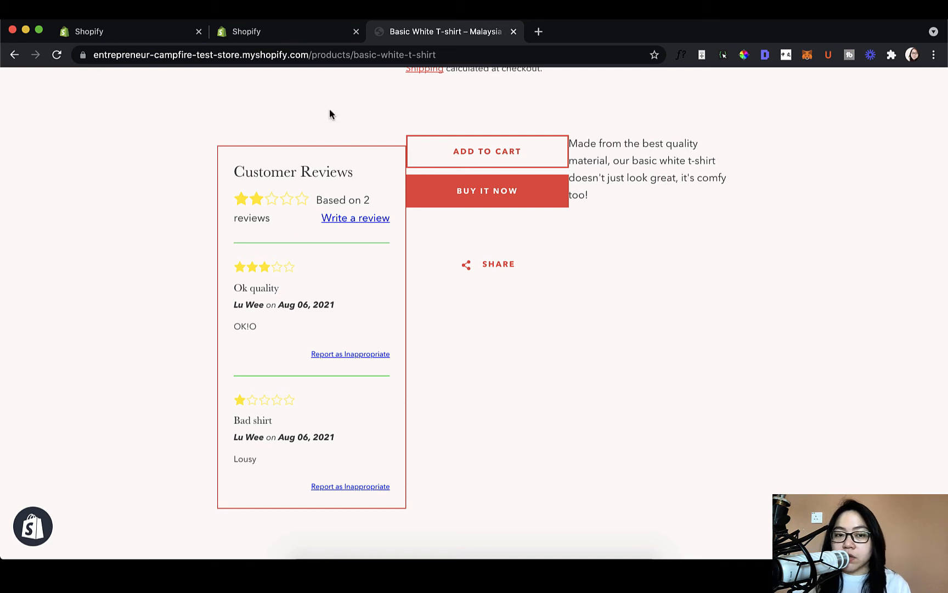
- Compare the review listing's padding setting with the reviews box on the product page, then set the padding to 30 and save
left_click(296, 37)
scroll(619, 343, "down", 8)
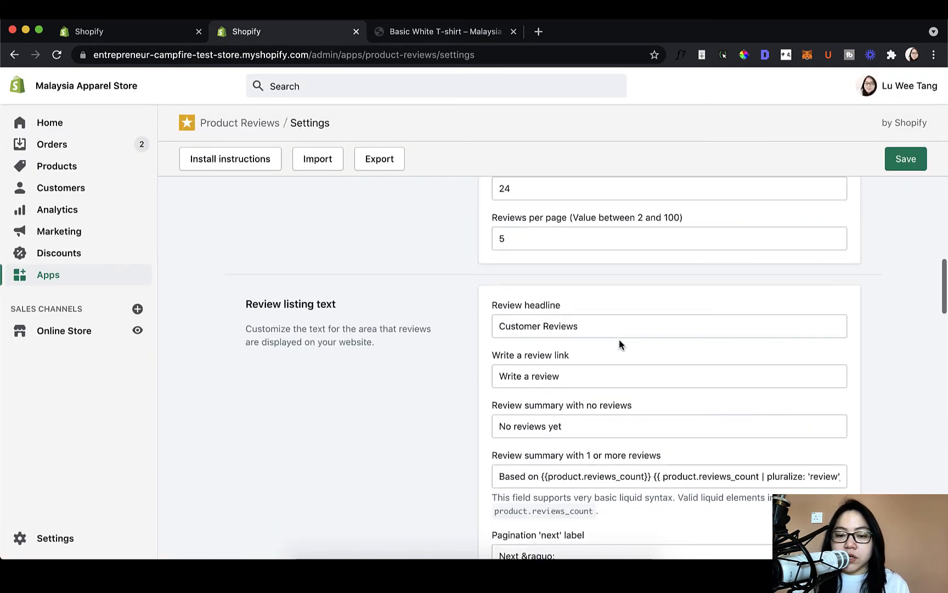
scroll(619, 344, "up", 1)
left_click(527, 242)
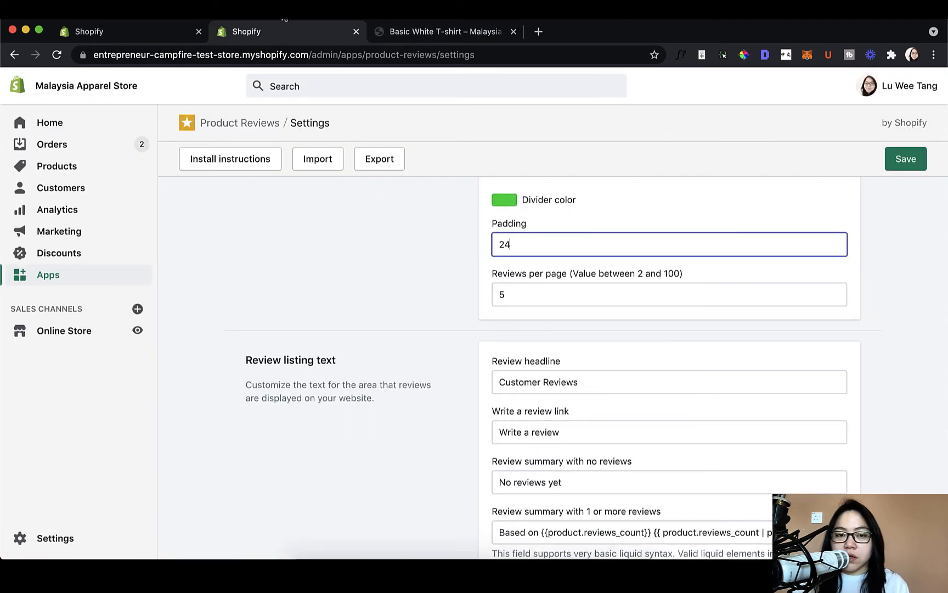
left_click(415, 31)
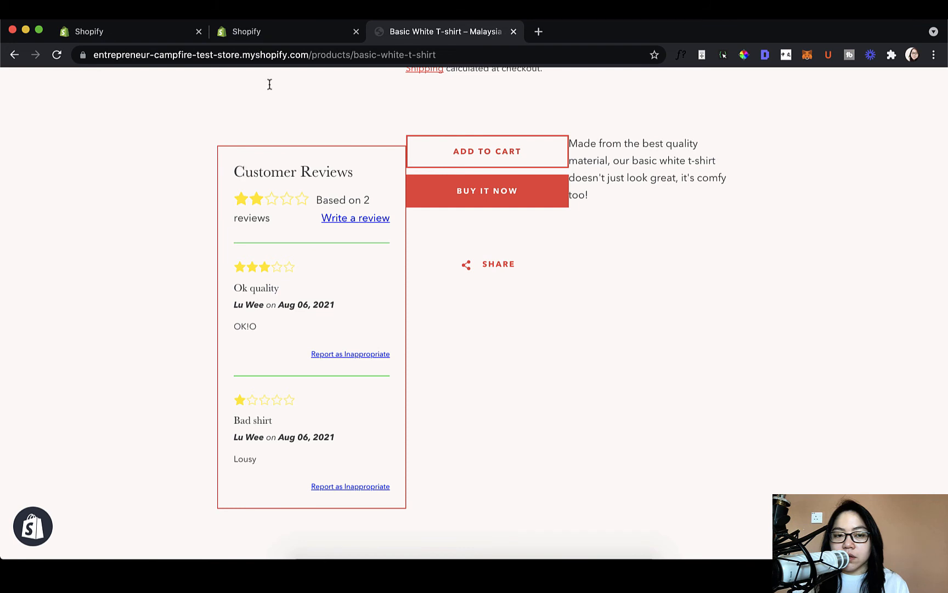
left_click(288, 34)
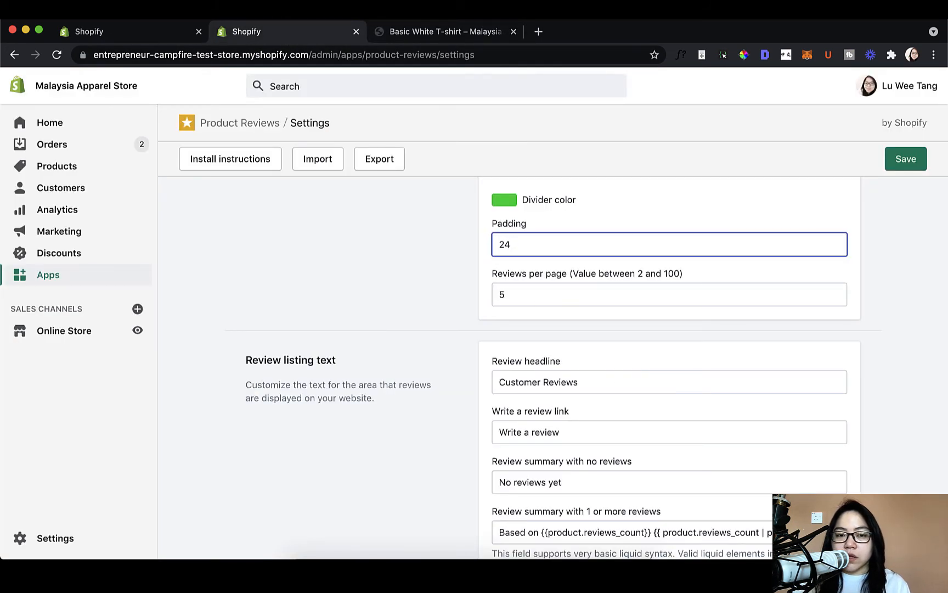
left_click(417, 31)
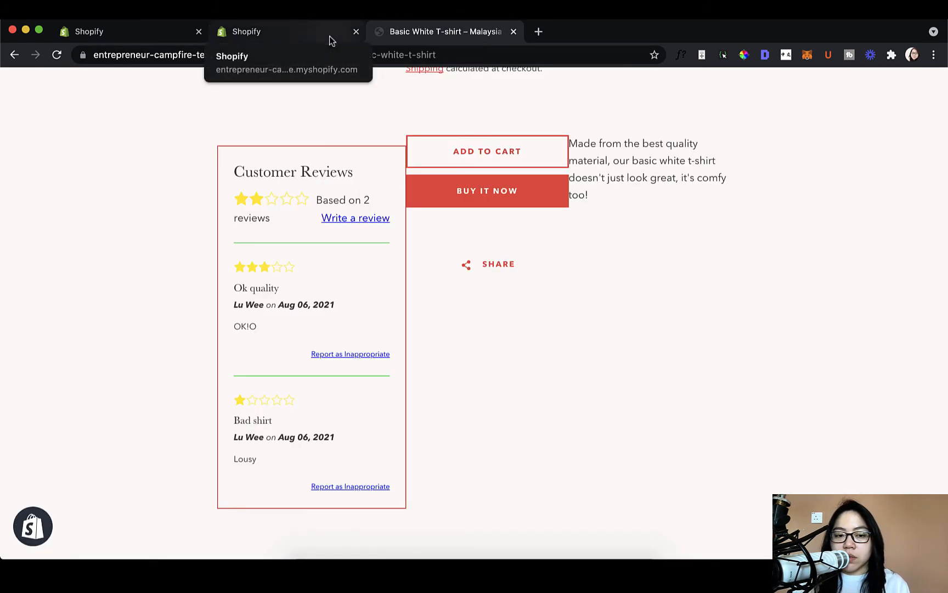
left_click(328, 36)
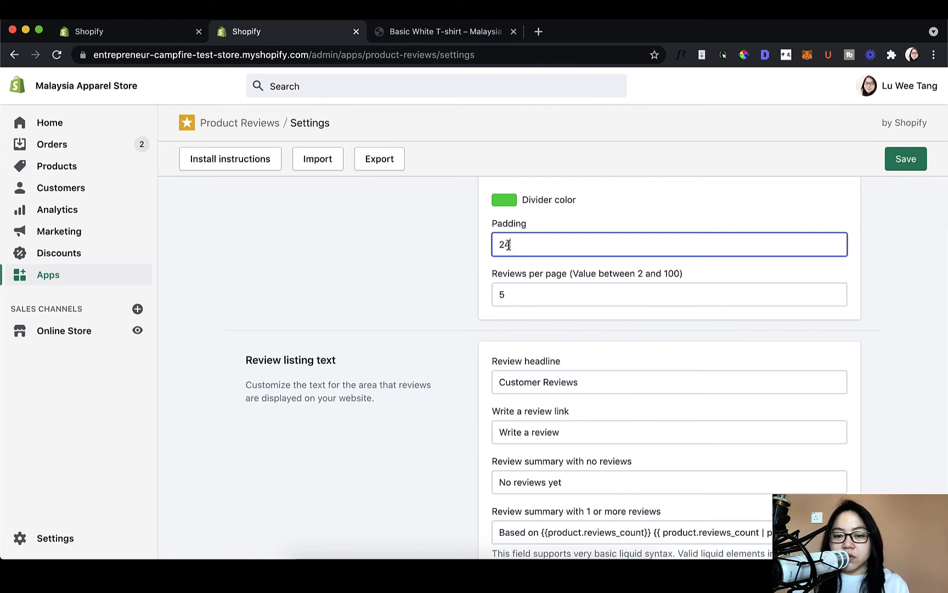
left_click_drag(509, 244, 496, 246)
type("30")
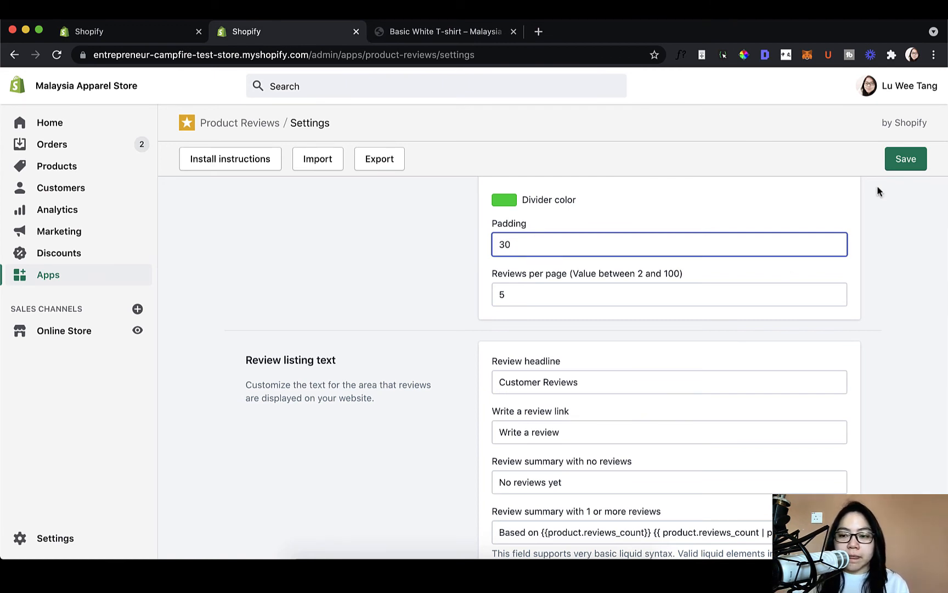
left_click(895, 160)
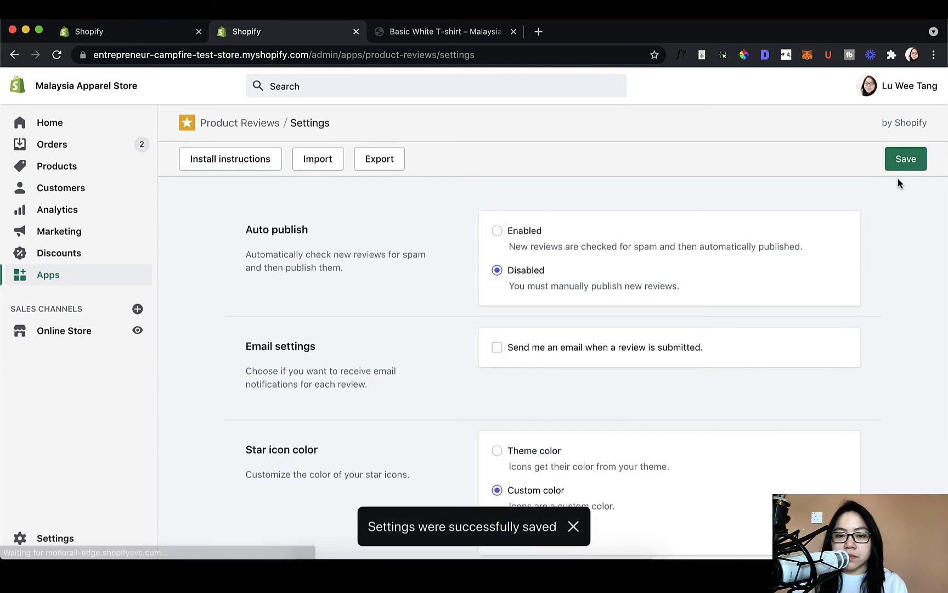
- Reload the Basic White T-shirt page and check the padding inside the customer reviews box
scroll(836, 279, "down", 10)
left_click(385, 38)
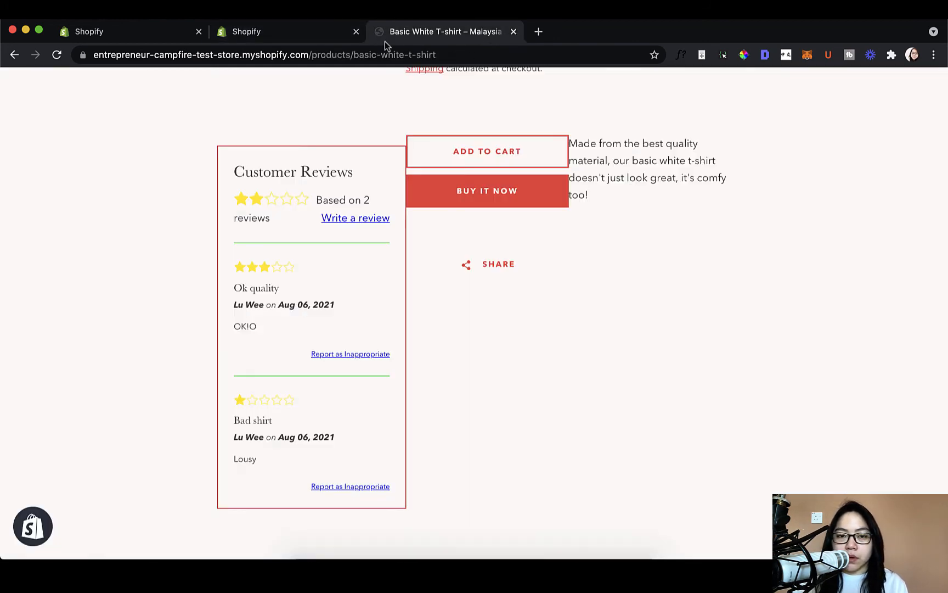
left_click(62, 58)
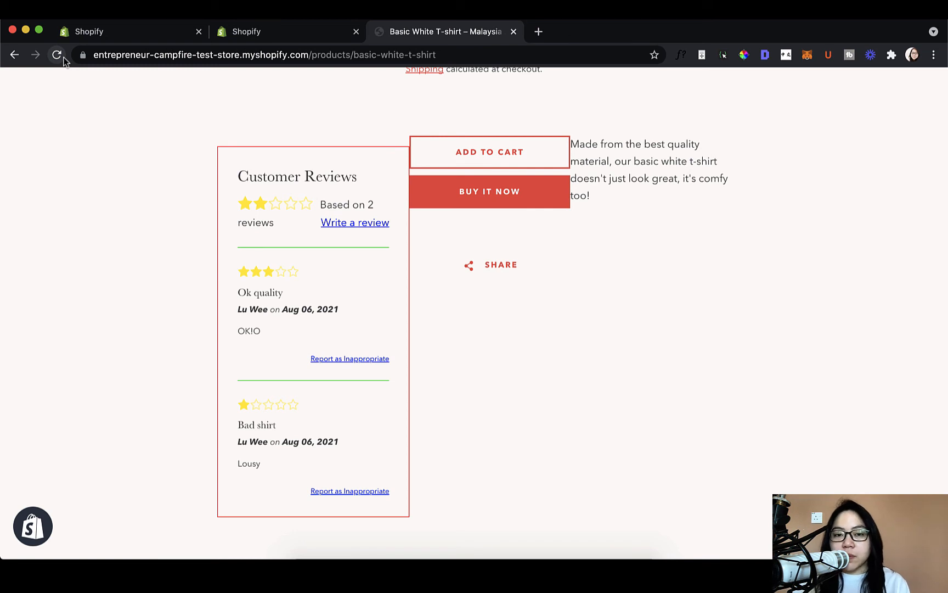
- Examine the Reviews per page setting and compare it with the reviews listed on the product page
left_click(222, 34)
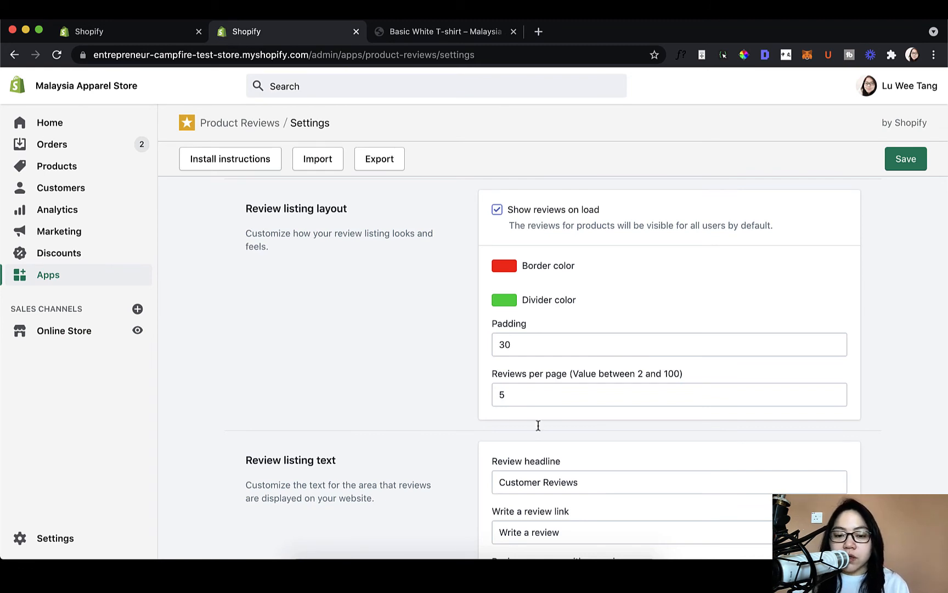
left_click(537, 390)
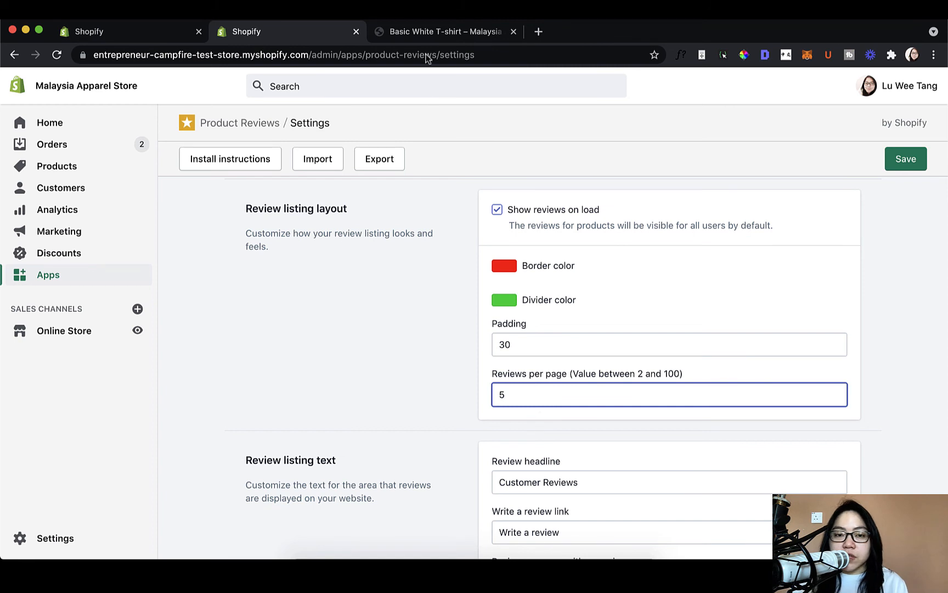
left_click(419, 32)
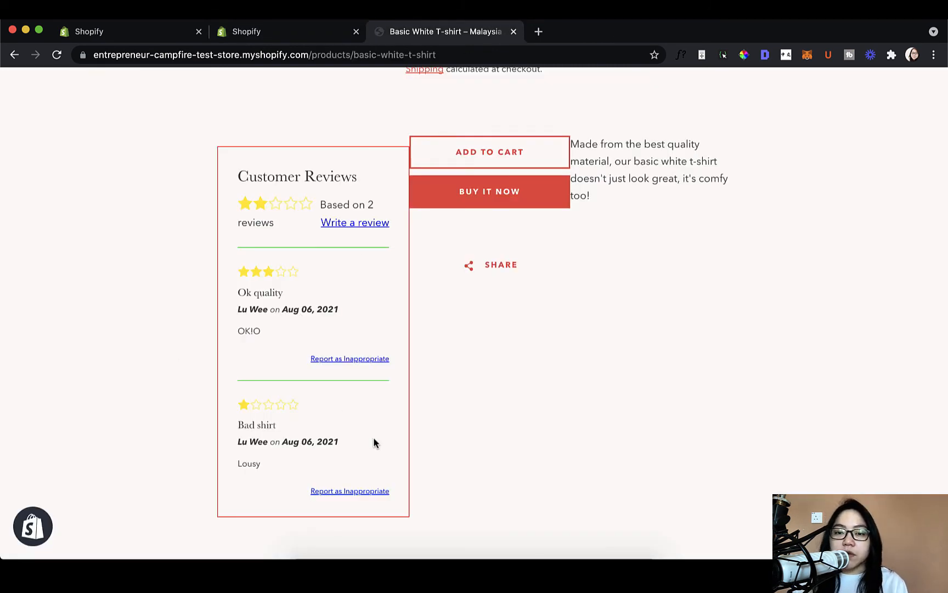
left_click(290, 34)
- Locate the reviews headline on the product page, then set the review headline text to "What others who have bought think of this product"
scroll(417, 324, "down", 2)
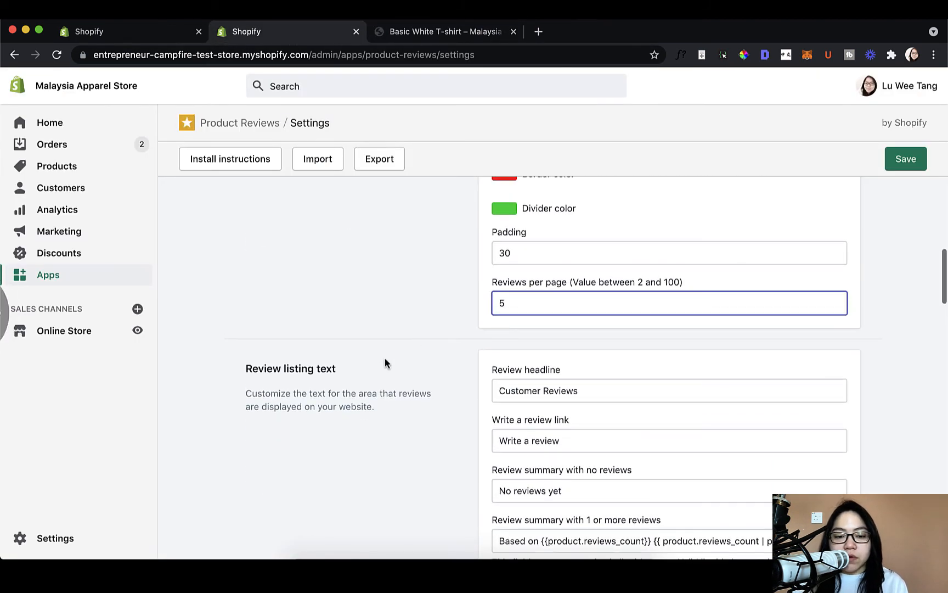
scroll(385, 360, "down", 2)
scroll(385, 362, "down", 3)
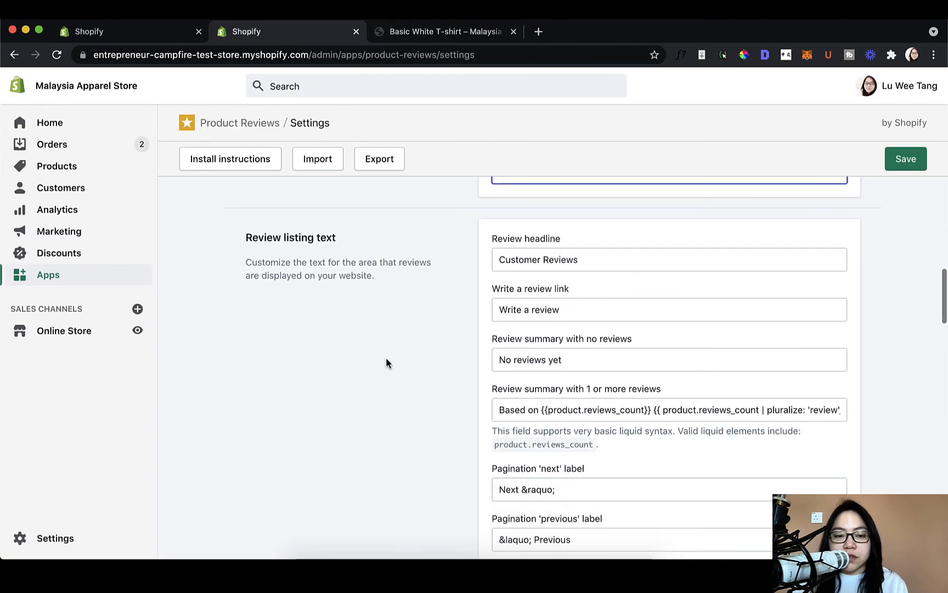
left_click(421, 34)
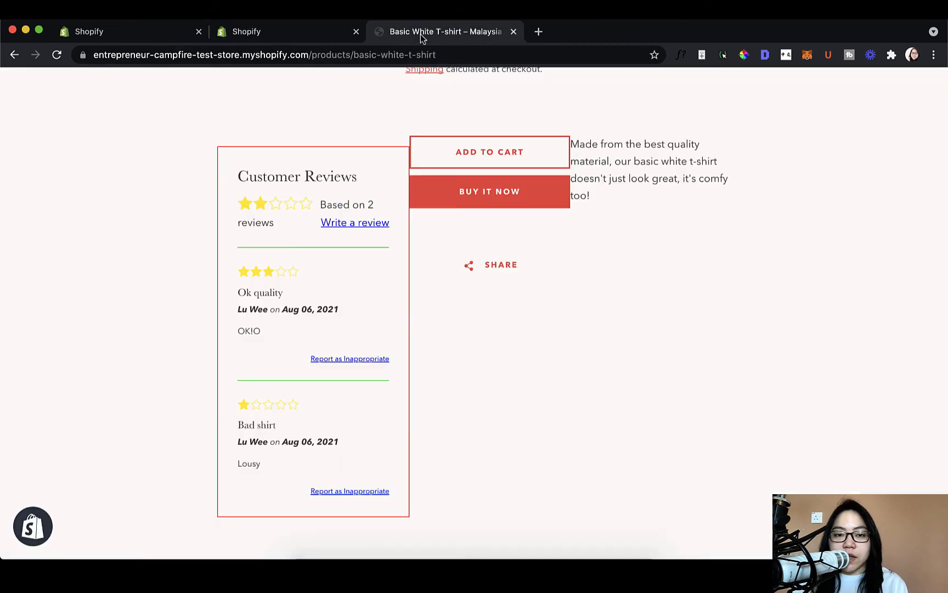
left_click_drag(238, 177, 360, 179)
left_click(296, 37)
left_click(588, 235)
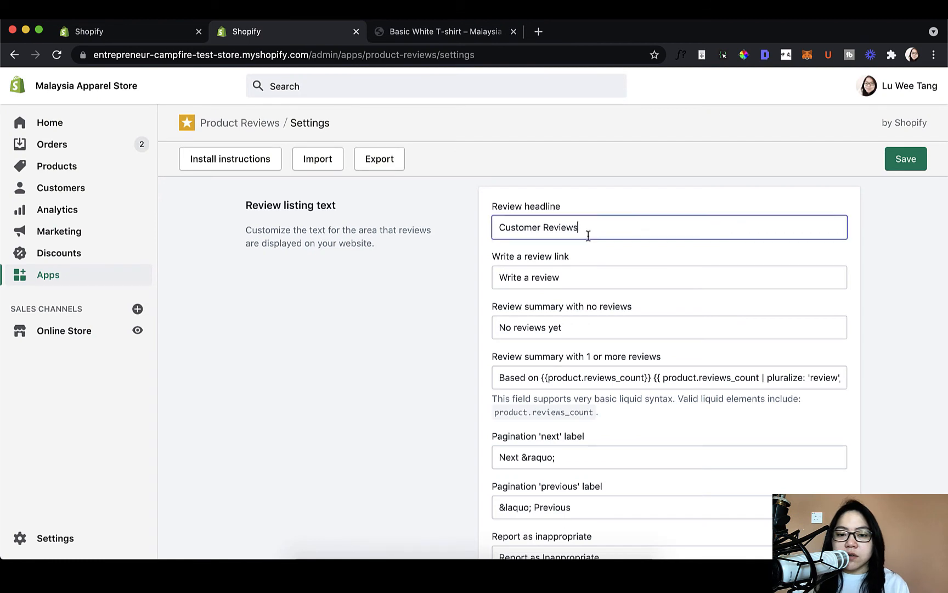
key("alt+shift+Left")
key("alt+shift+Left")
type("W")
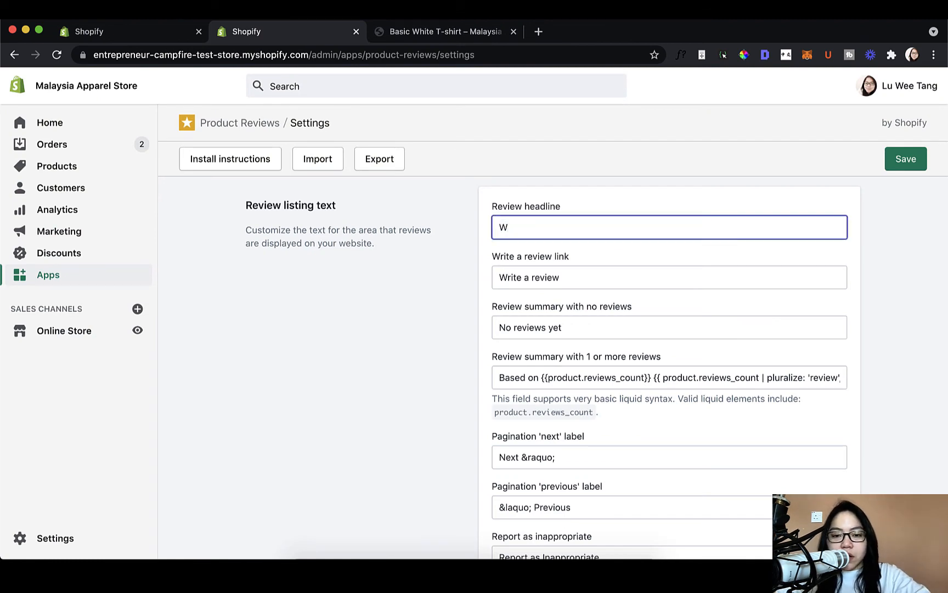
type("hat other")
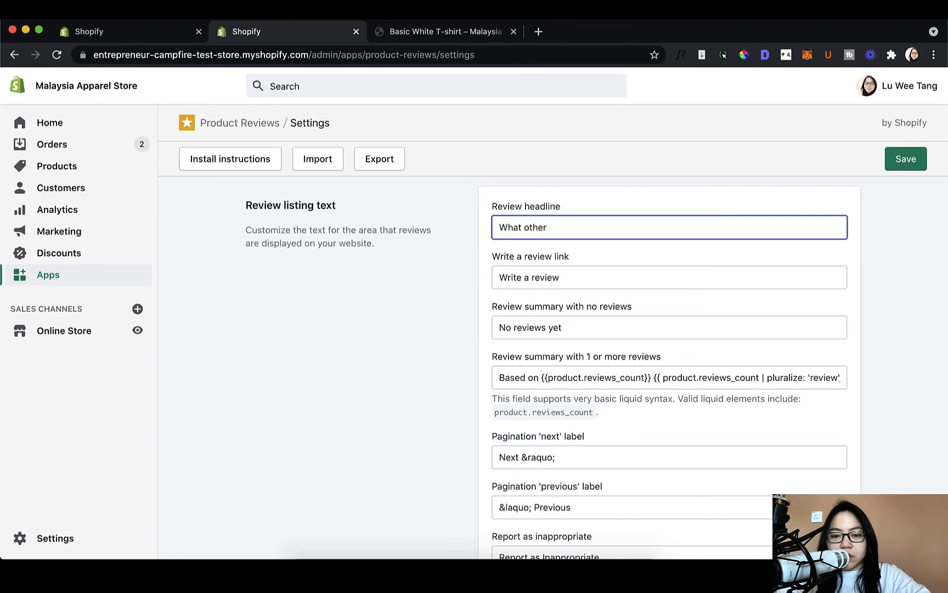
type("s who have bou")
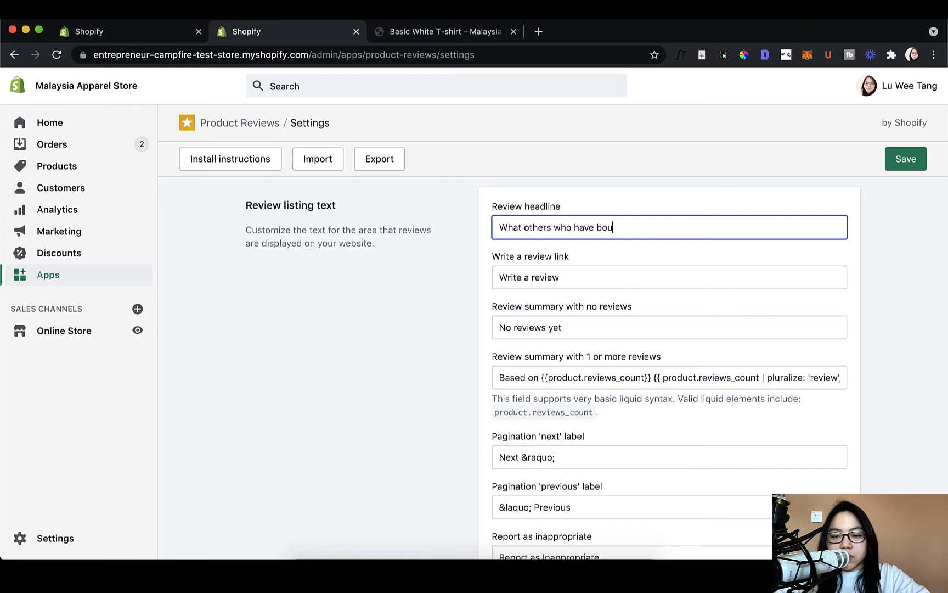
type("ght think of this p")
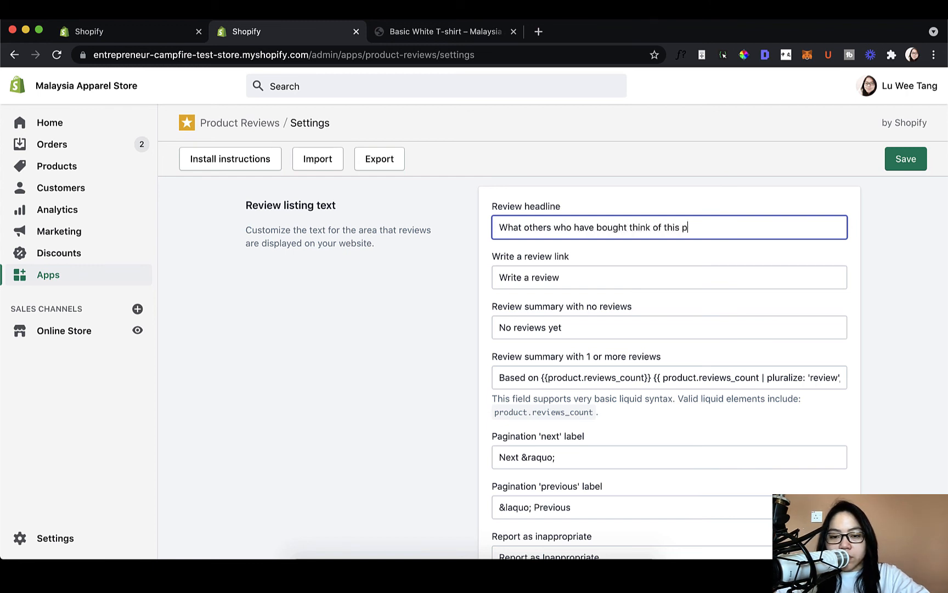
type("roduct")
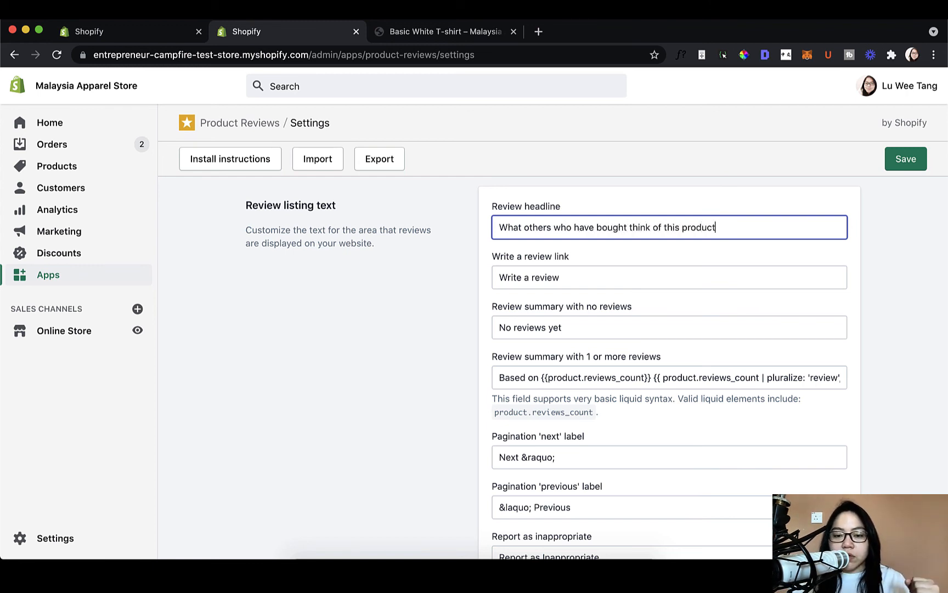
- Change the text of the Write a review link to "Leave a review"
left_click(741, 288)
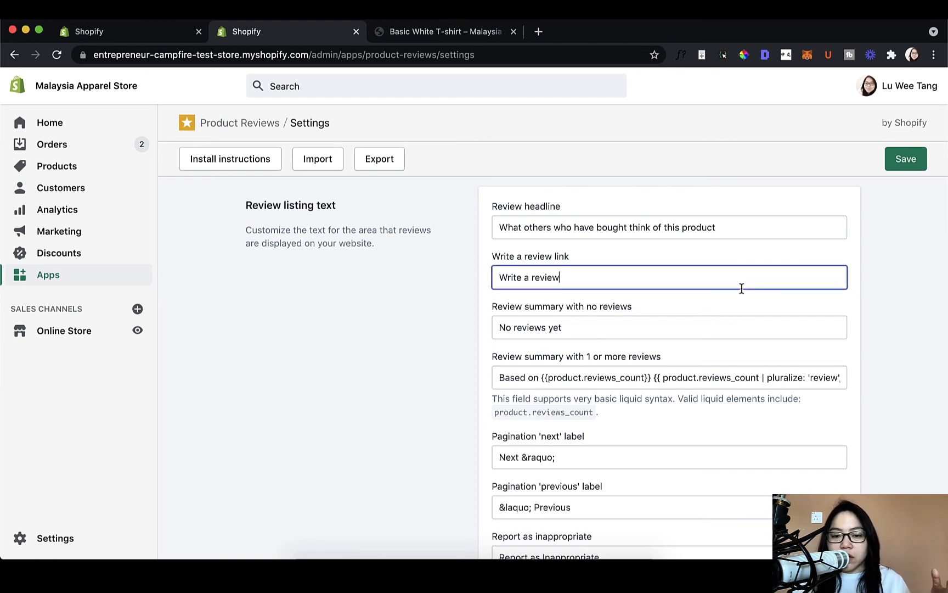
left_click_drag(521, 280, 474, 281)
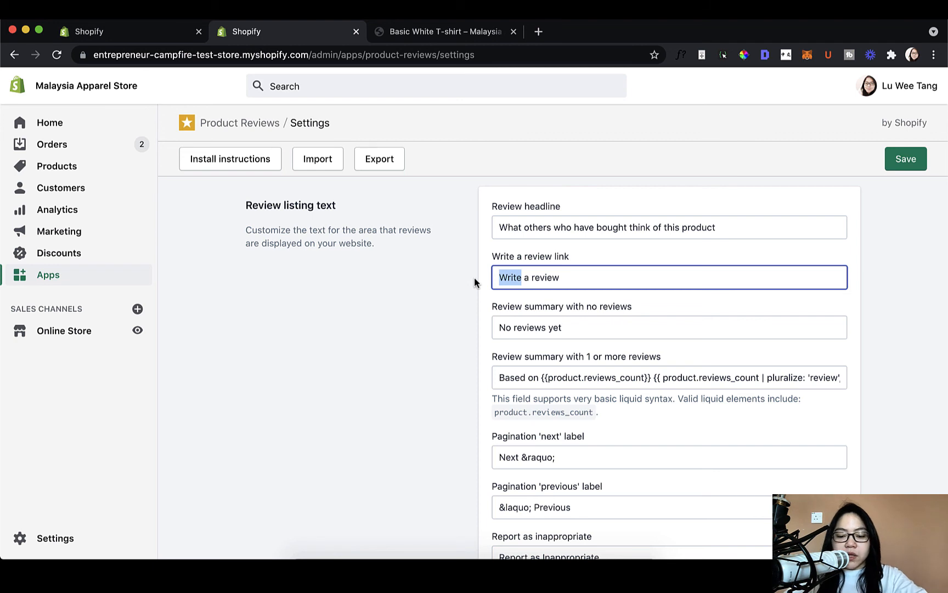
type("Leave")
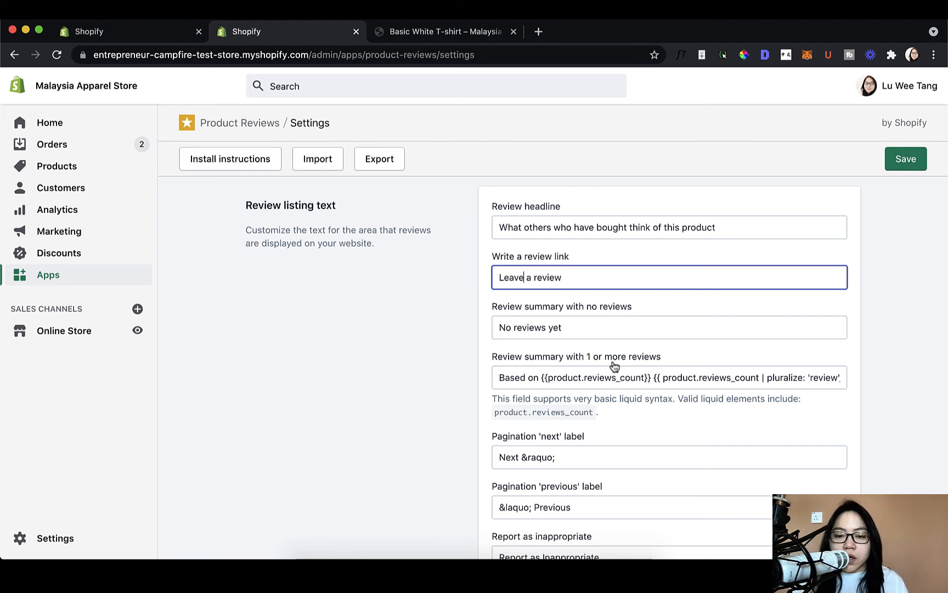
- Set the review summary shown when a product has no reviews to "Be the first to review"
left_click(607, 328)
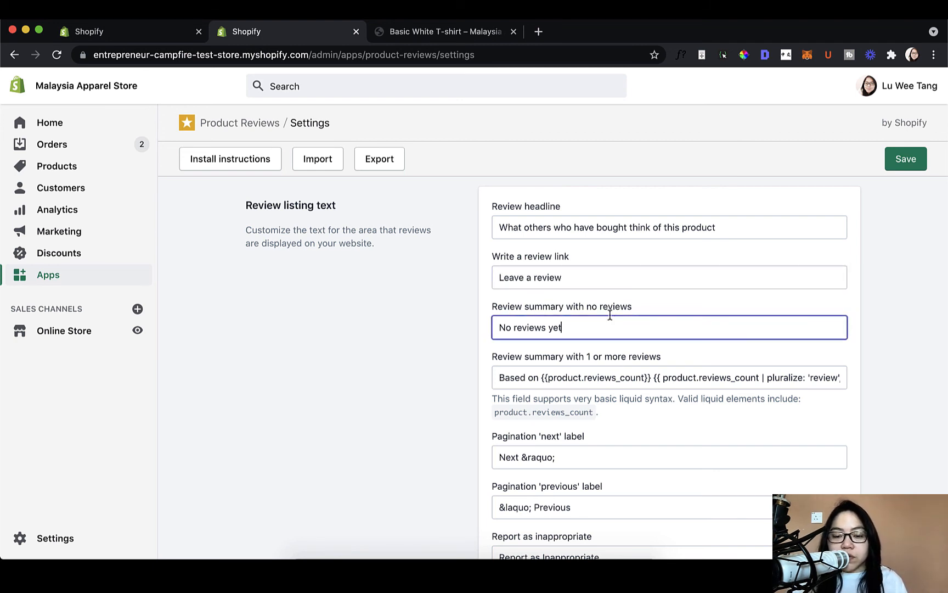
scroll(608, 357, "down", 1)
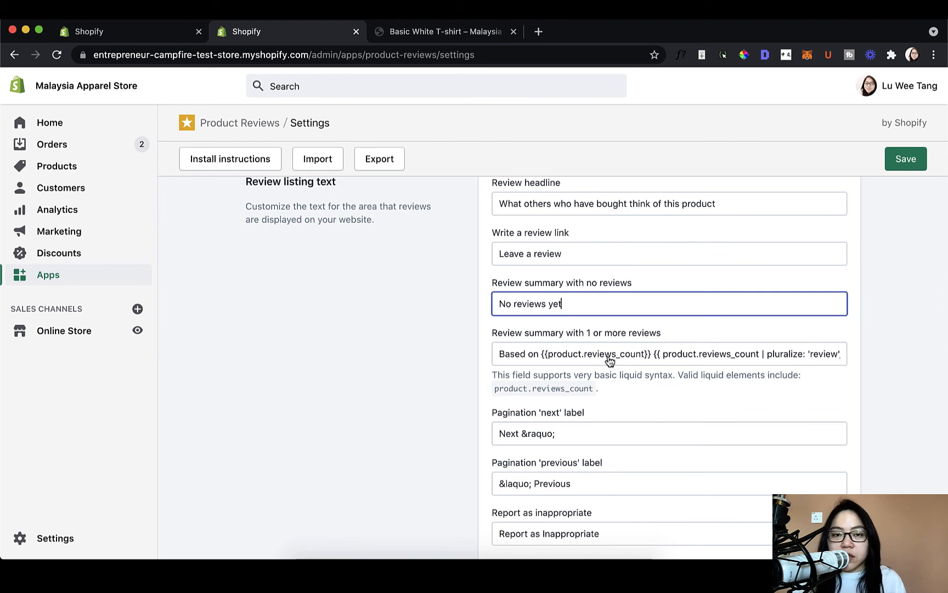
triple_click(504, 305)
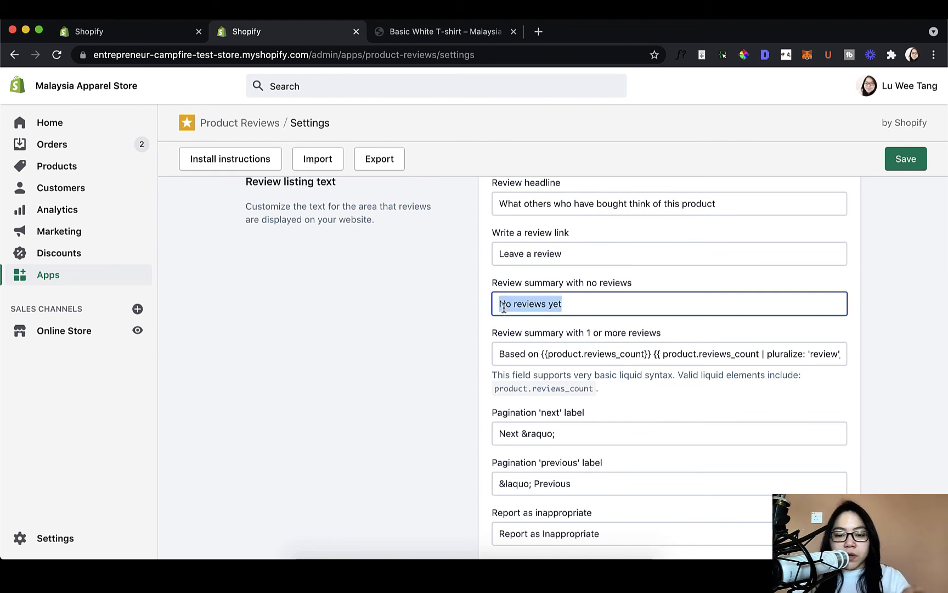
type("Be the first ")
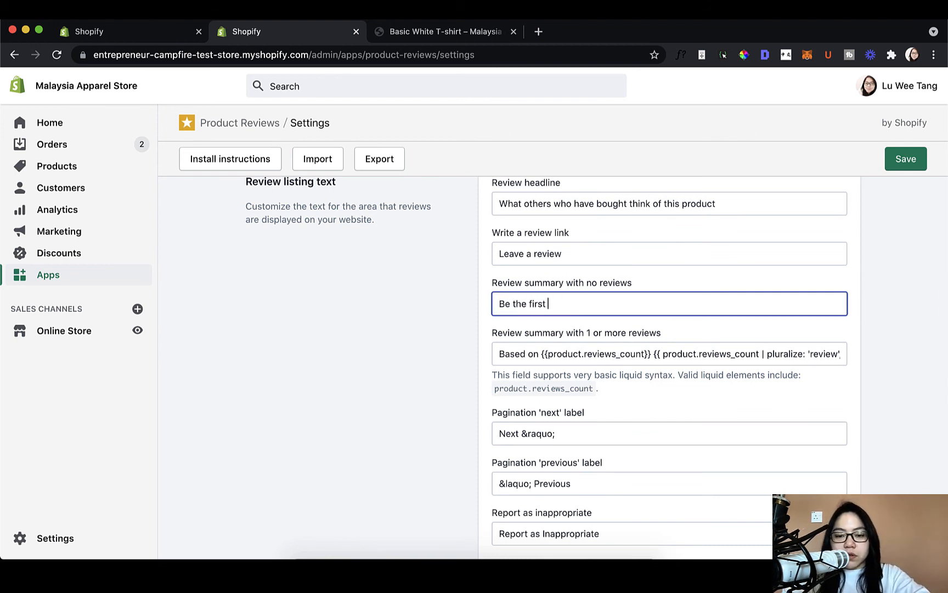
type("to review")
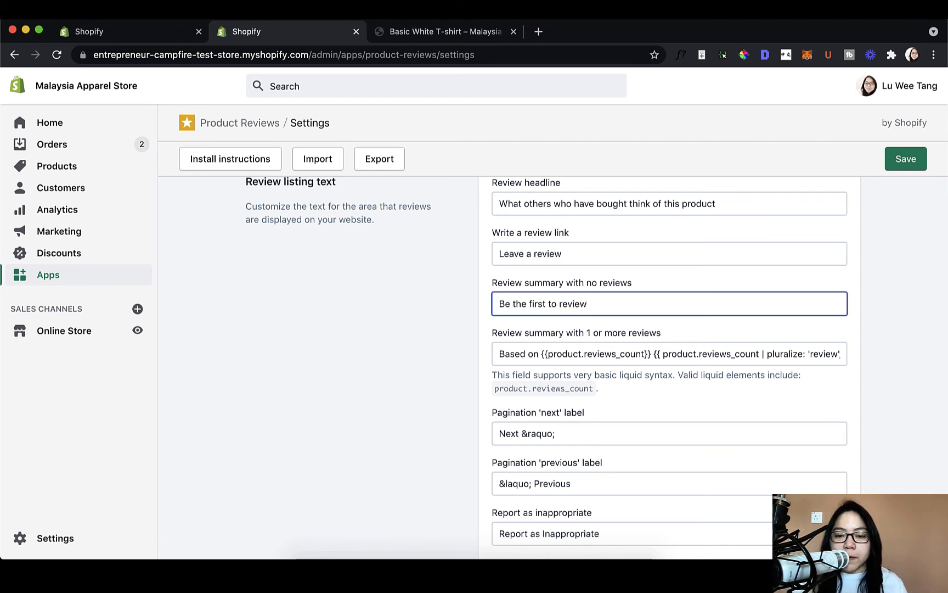
- Compare the summary text for one or more reviews with the product page and look through the remaining review listing text settings
left_click(567, 353)
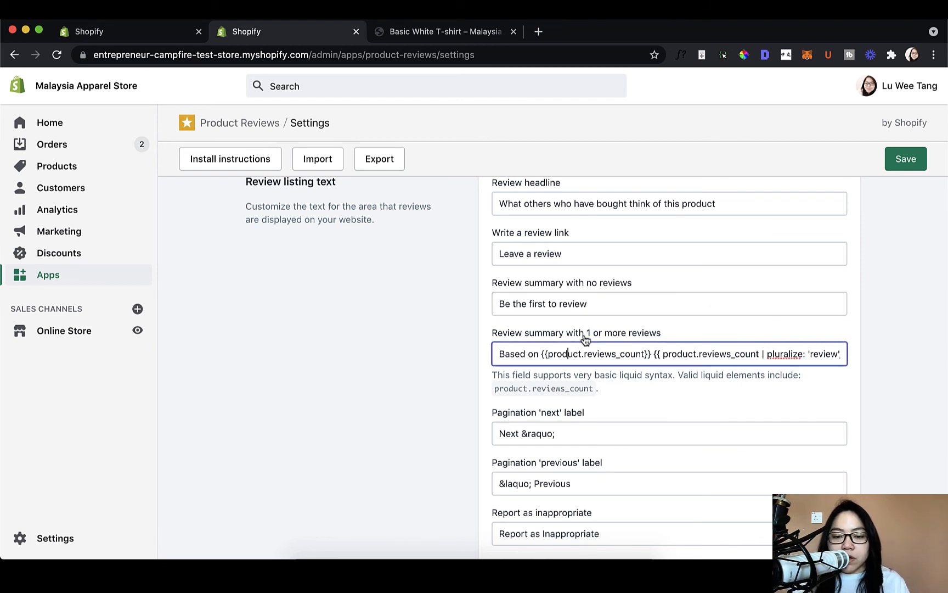
left_click(394, 27)
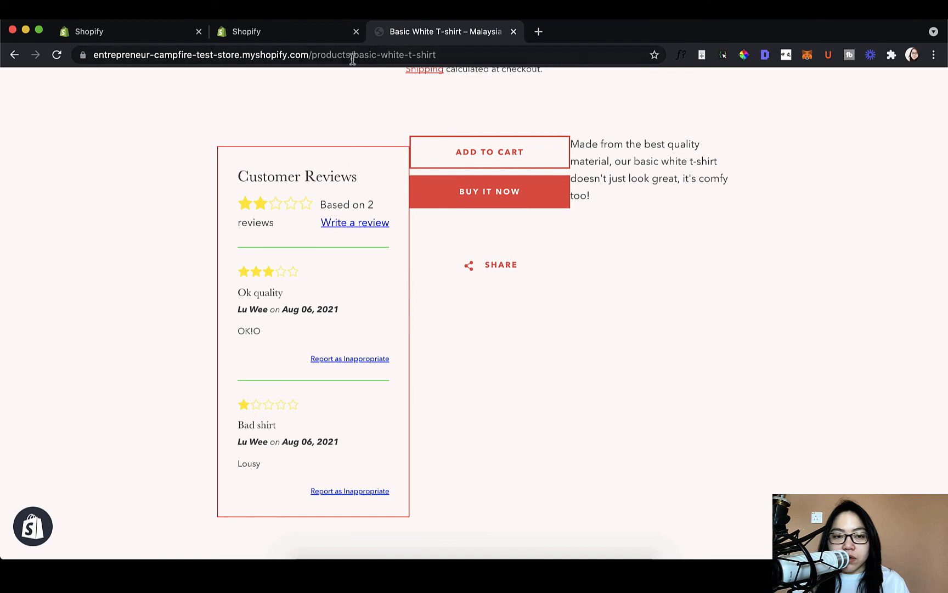
key("ctrl+shift+Tab")
scroll(797, 383, "down", 4)
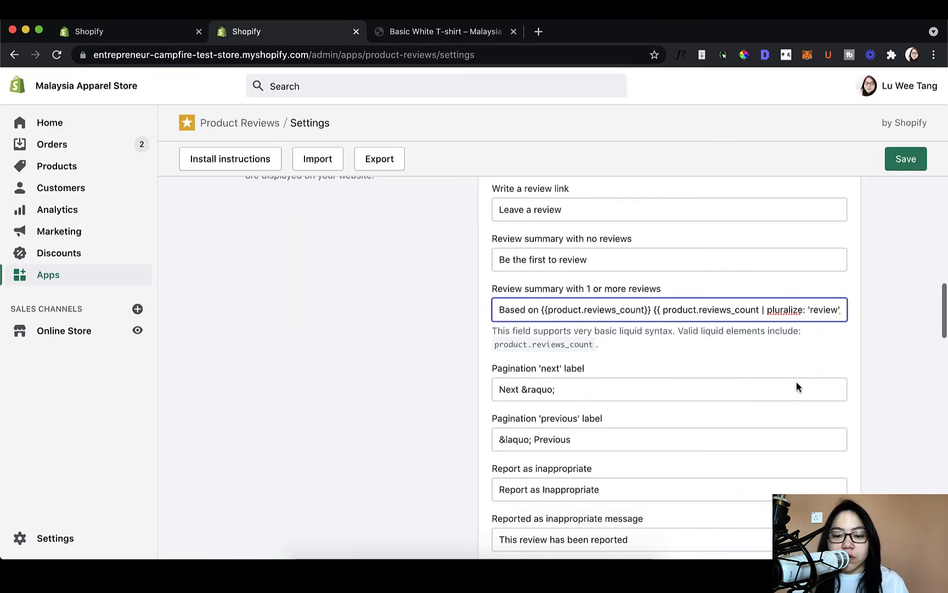
scroll(674, 450, "down", 5)
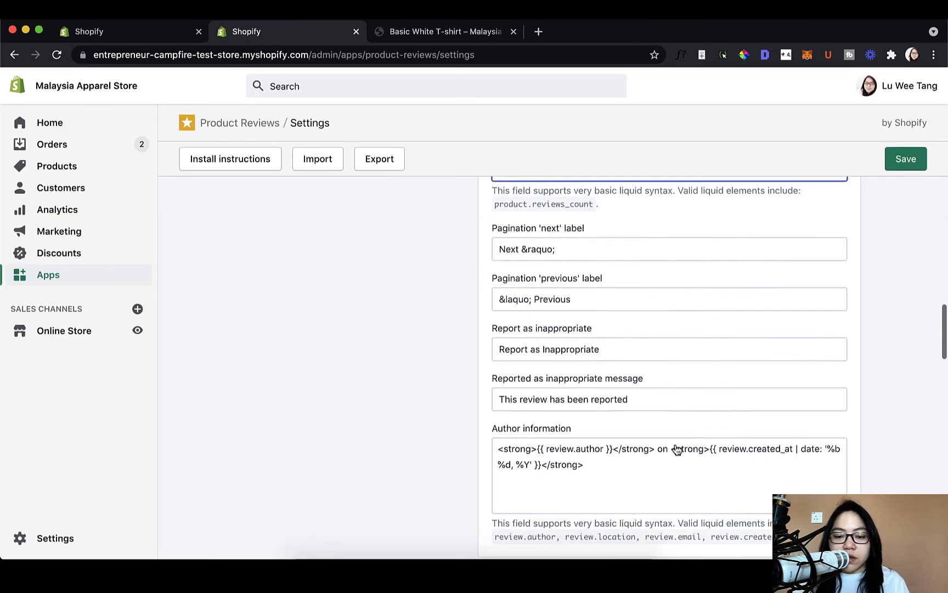
scroll(676, 448, "down", 5)
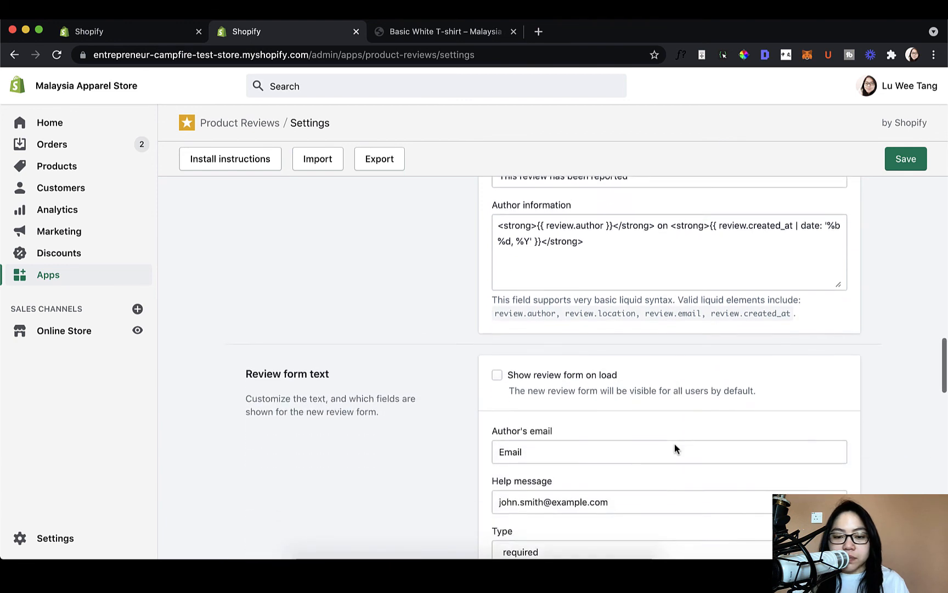
- Save the Product Reviews settings, then reload the Basic White T-shirt page to check the review headline and review link text
scroll(676, 449, "up", 8)
left_click(889, 165)
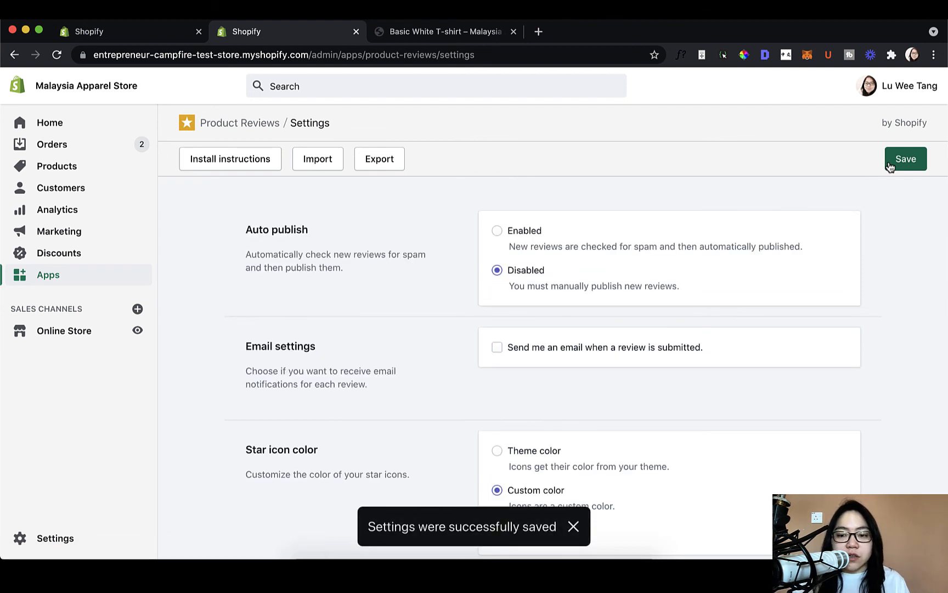
left_click(438, 32)
left_click(60, 57)
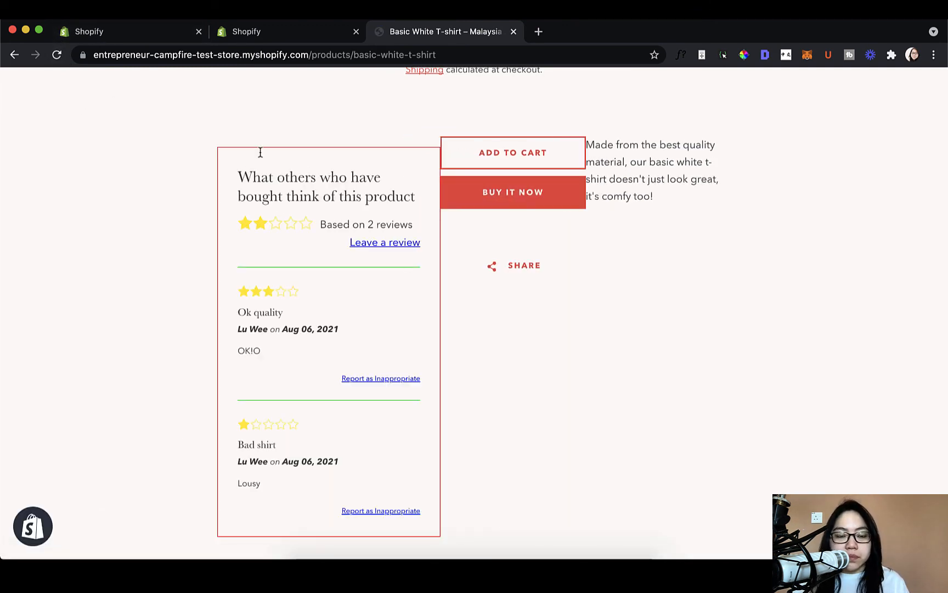
left_click_drag(238, 176, 430, 197)
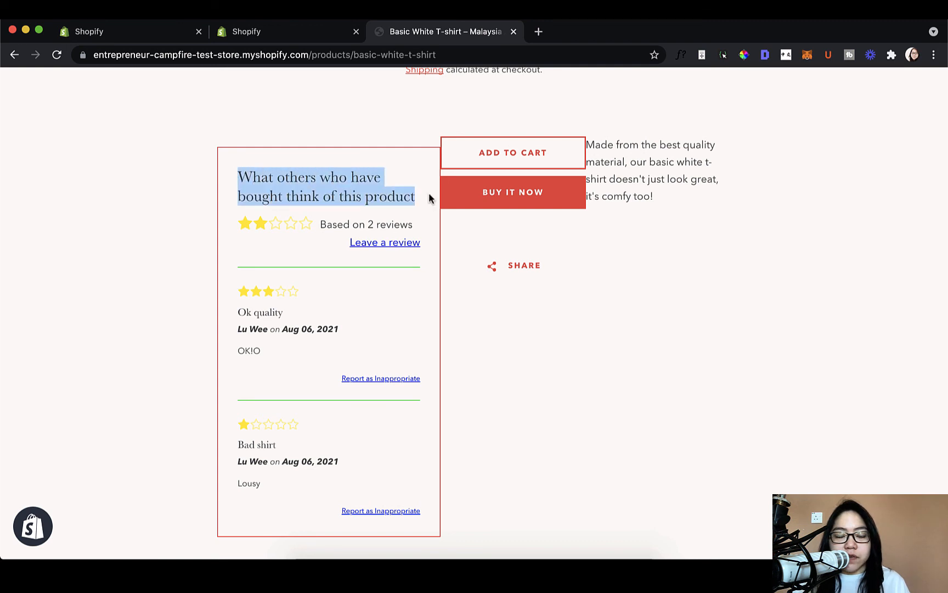
left_click(430, 197)
left_click_drag(238, 176, 411, 203)
left_click(411, 203)
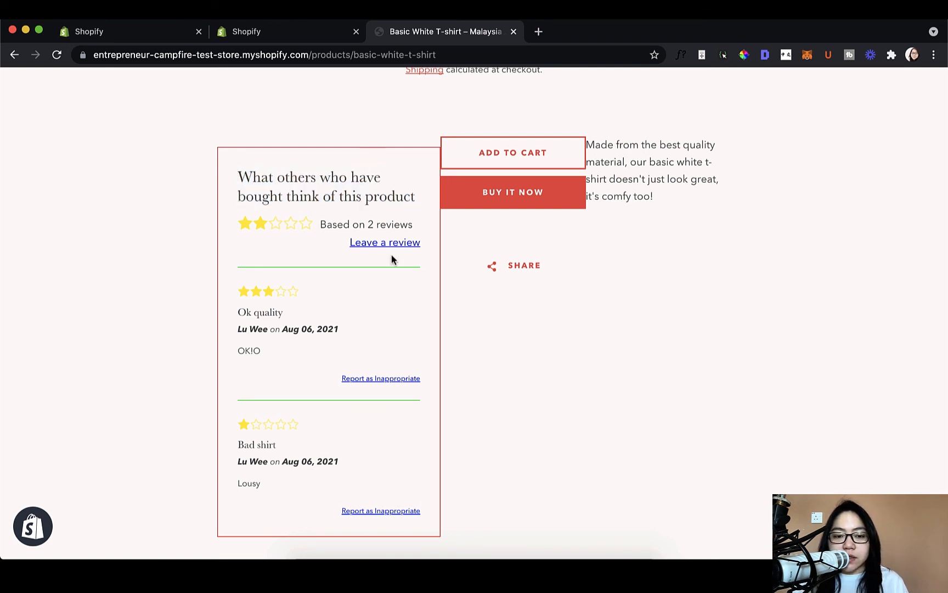
scroll(393, 248, "down", 2)
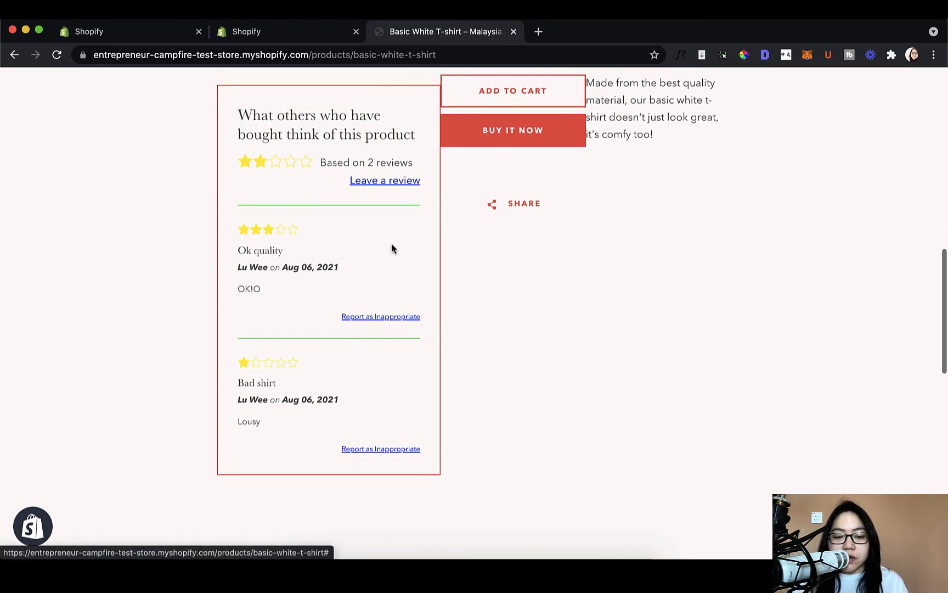
scroll(396, 205, "up", 2)
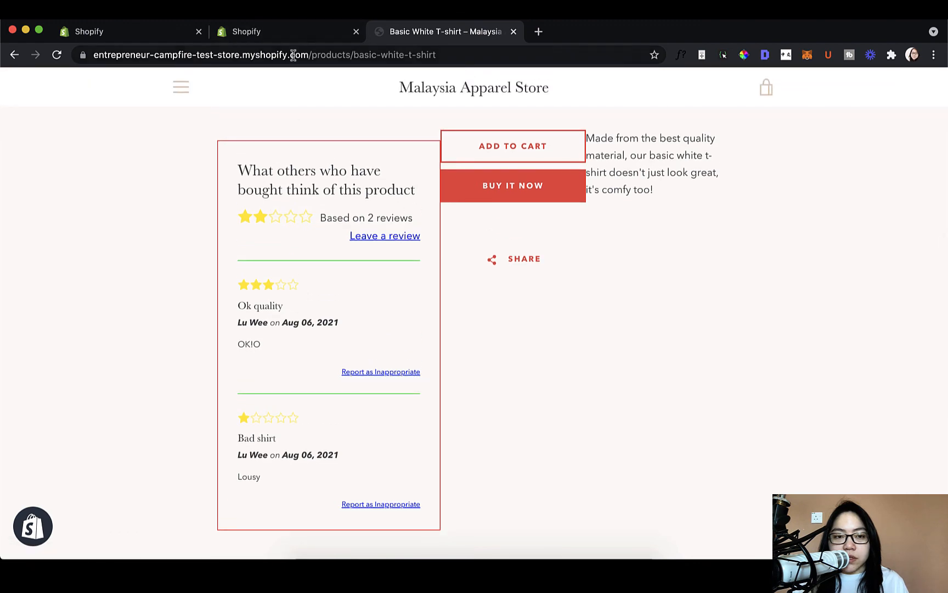
- Return to the Product Reviews settings and examine the review form text section with the author's email and name fields
left_click(295, 34)
scroll(632, 329, "down", 1)
scroll(632, 329, "down", 15)
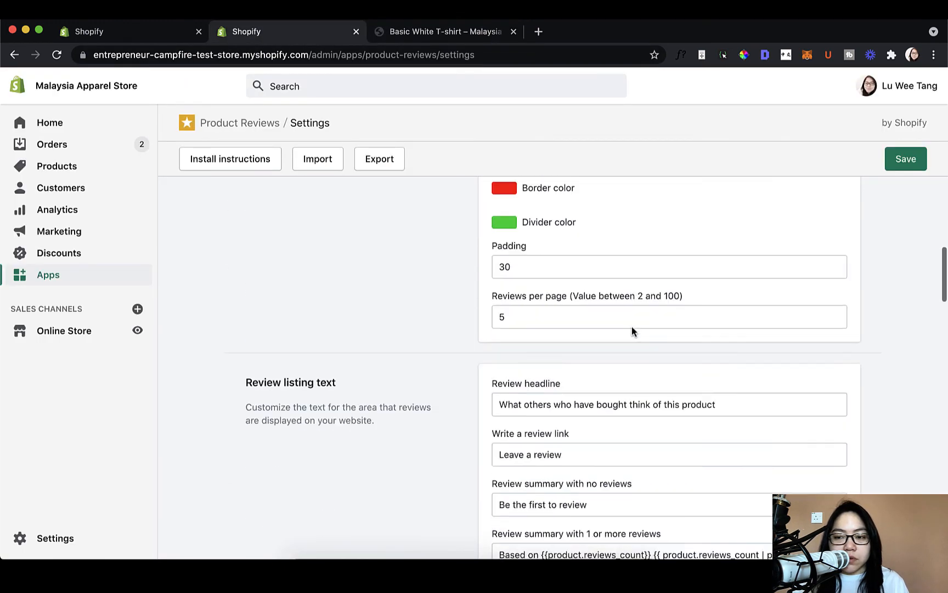
scroll(632, 328, "down", 1)
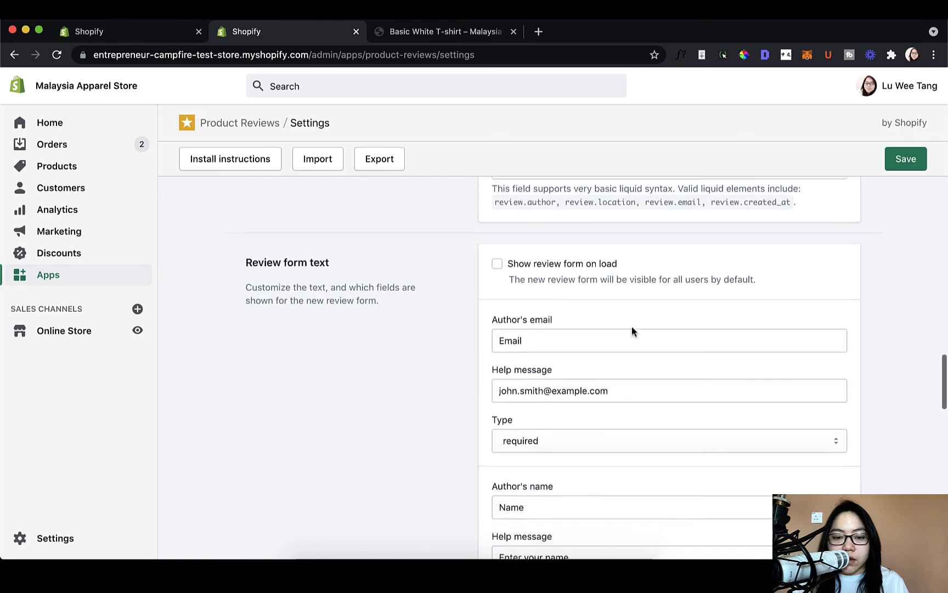
scroll(614, 332, "down", 3)
scroll(603, 339, "up", 3)
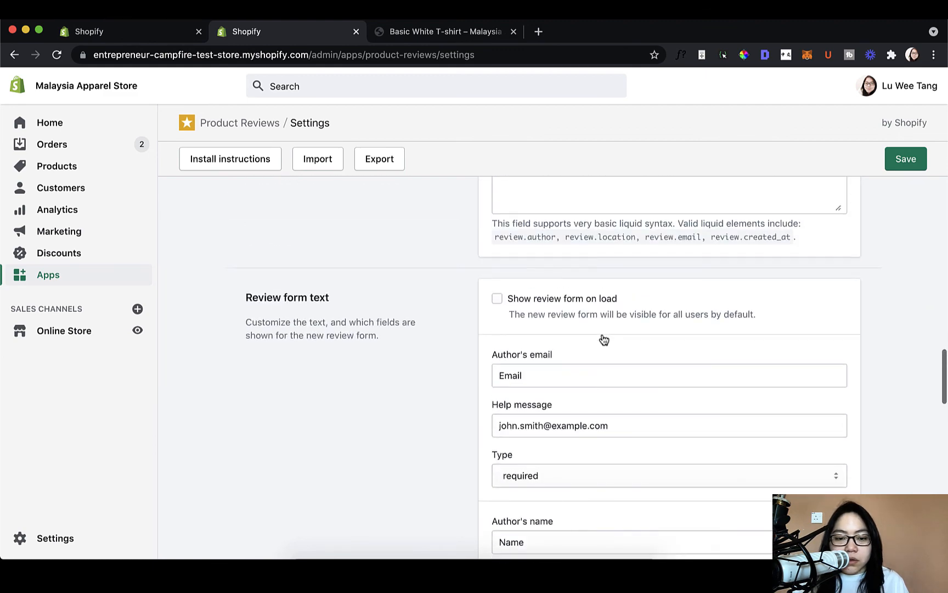
scroll(604, 338, "up", 5)
scroll(602, 334, "down", 4)
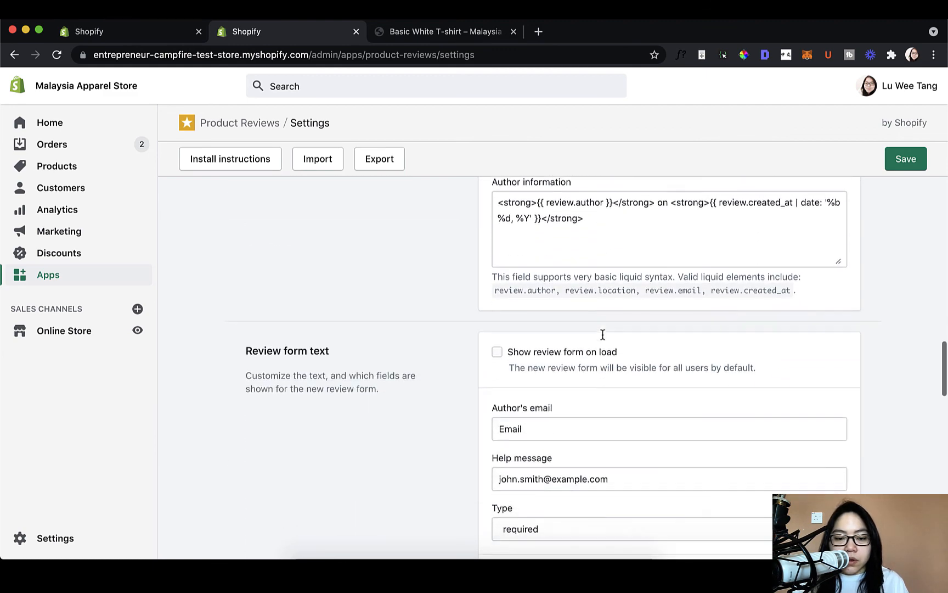
scroll(602, 334, "down", 2)
scroll(584, 333, "down", 1)
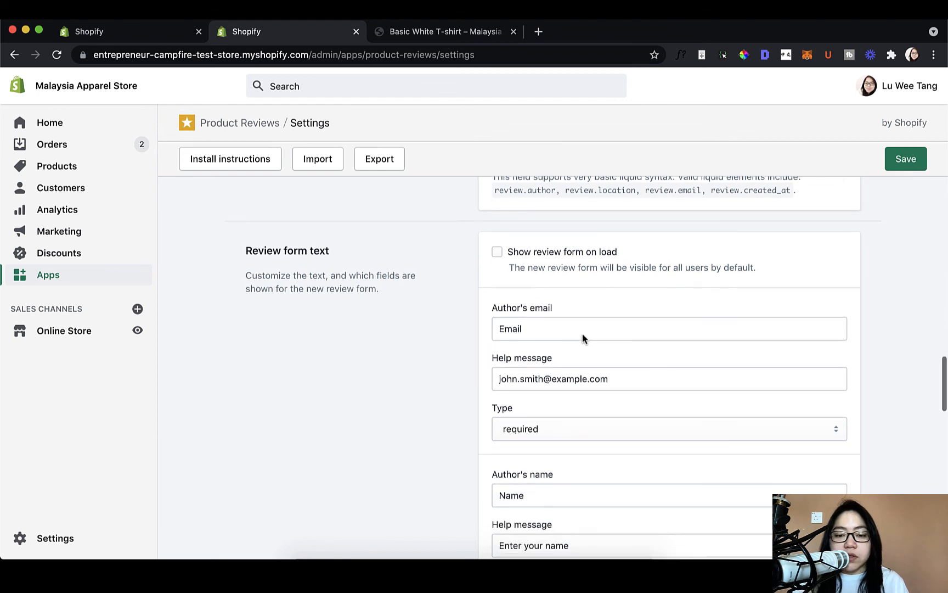
- Open the review form on the Basic White T-shirt product page and examine its fields and placeholder texts
left_click(489, 31)
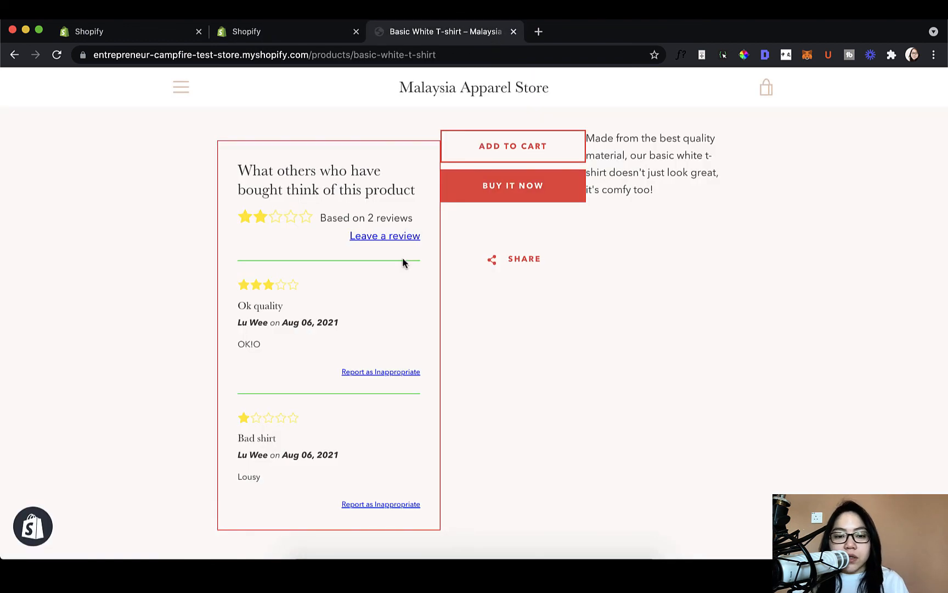
scroll(409, 258, "down", 2)
left_click(393, 208)
scroll(337, 306, "down", 2)
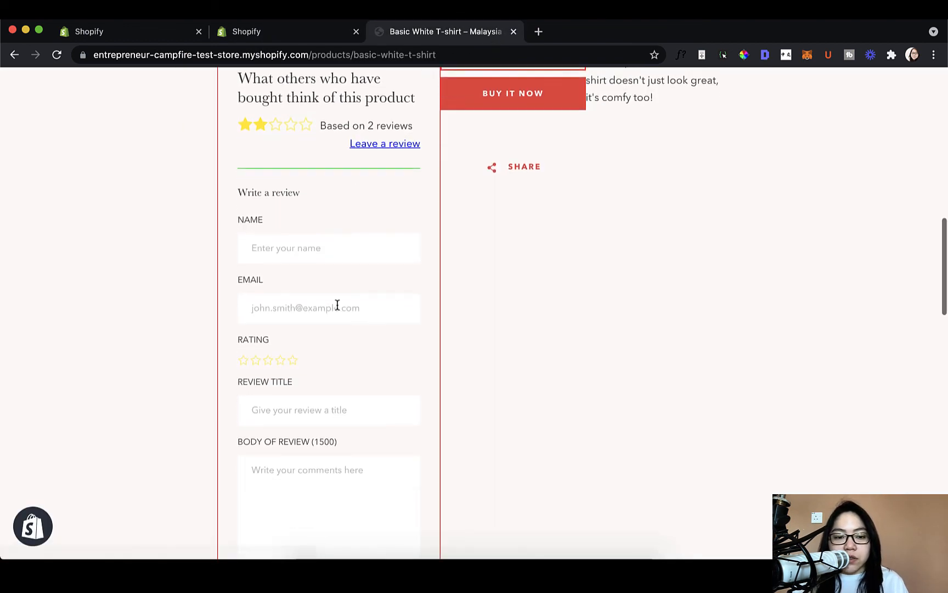
left_click_drag(205, 163, 435, 311)
left_click(435, 311)
scroll(435, 311, "down", 3)
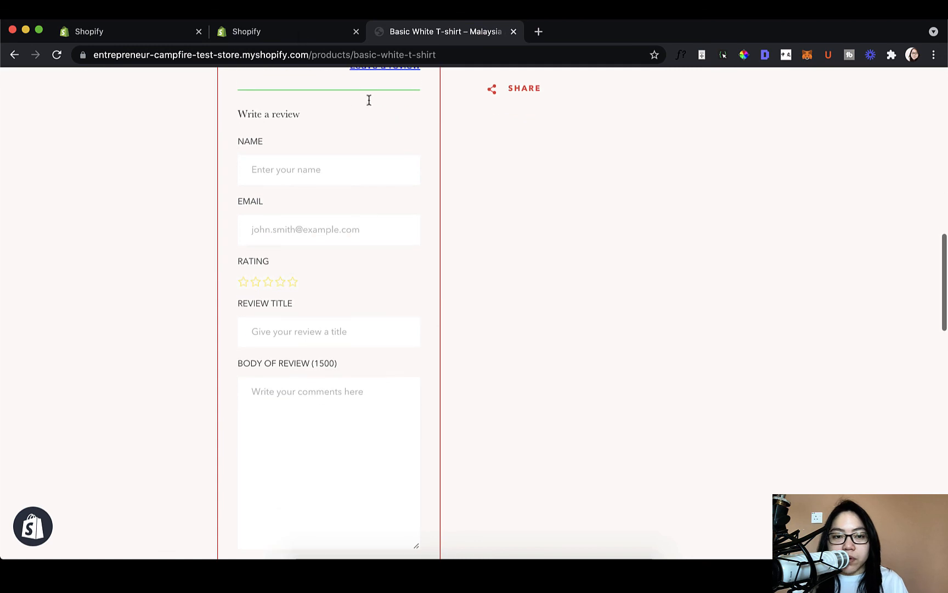
- Look through the remaining review form text settings and the badge text settings of the Product Reviews app
left_click(299, 31)
scroll(649, 343, "down", 2)
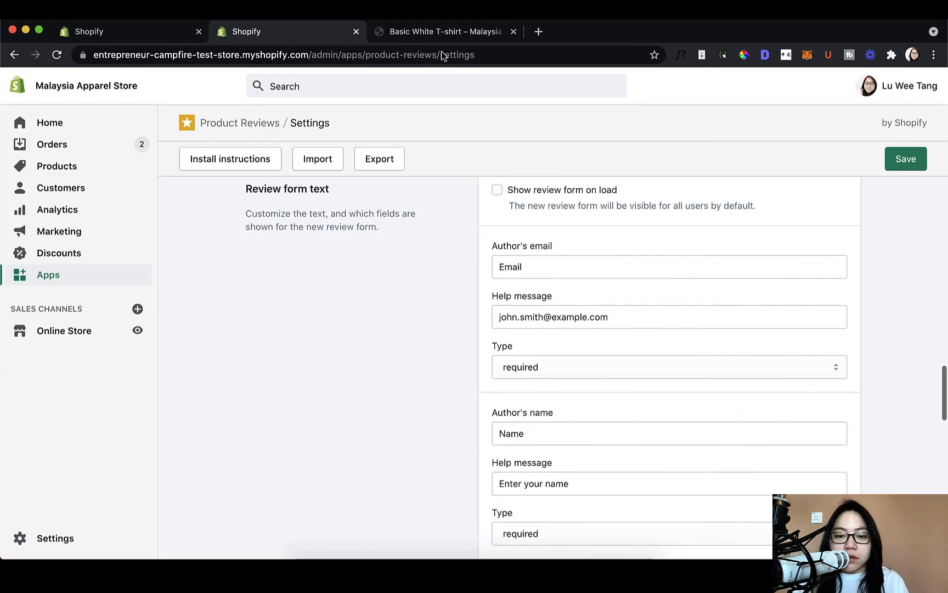
scroll(631, 315, "down", 2)
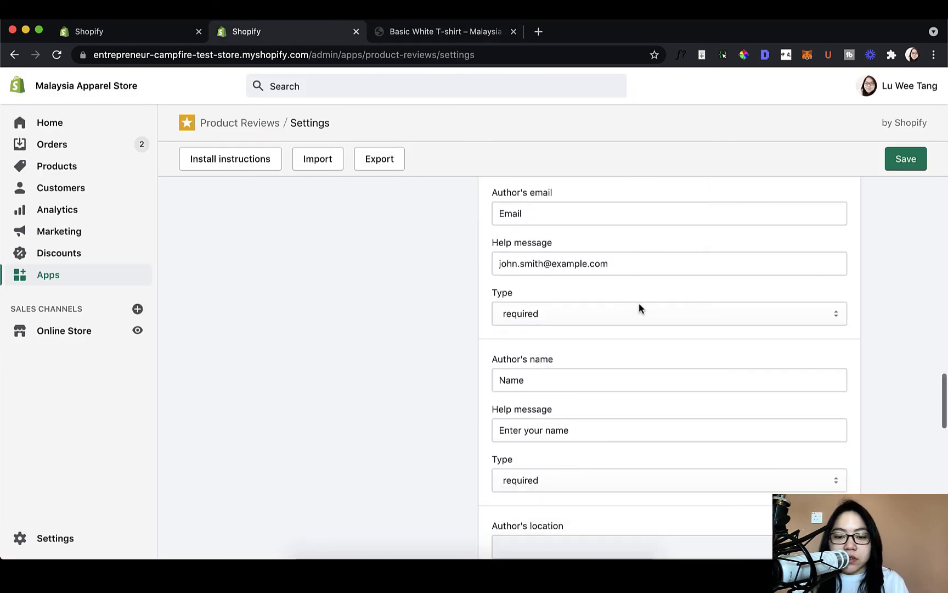
scroll(605, 405, "down", 8)
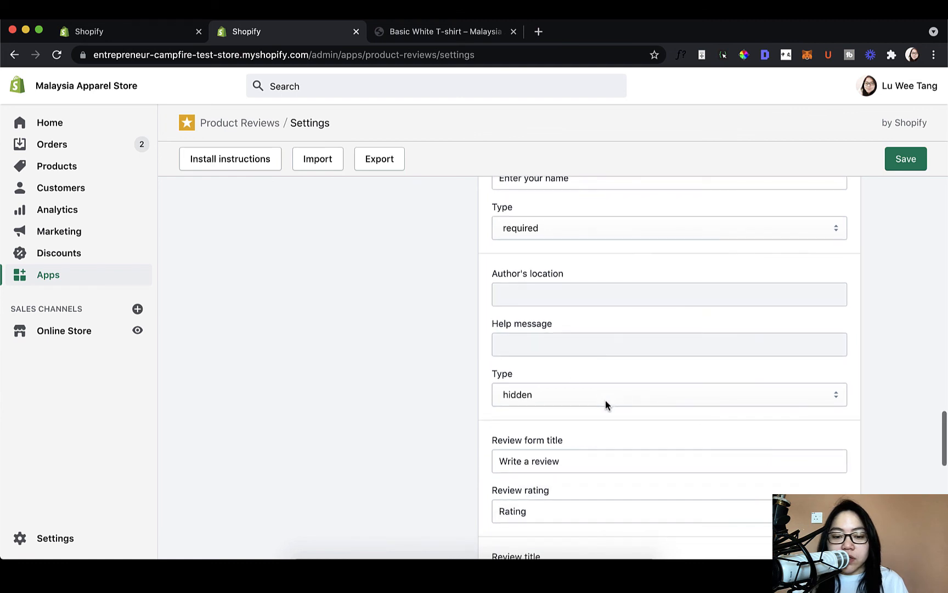
scroll(606, 401, "down", 8)
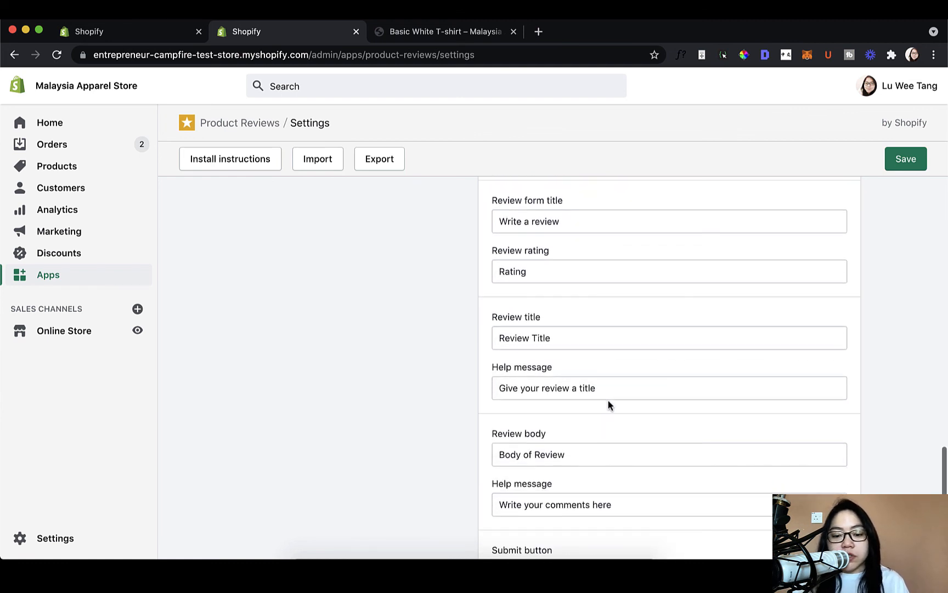
scroll(608, 405, "down", 12)
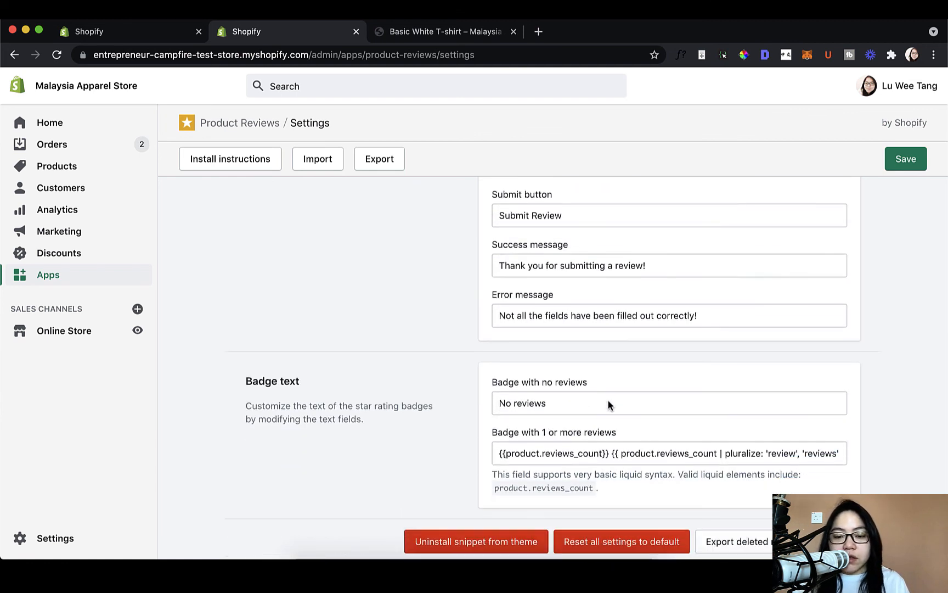
scroll(608, 405, "down", 1)
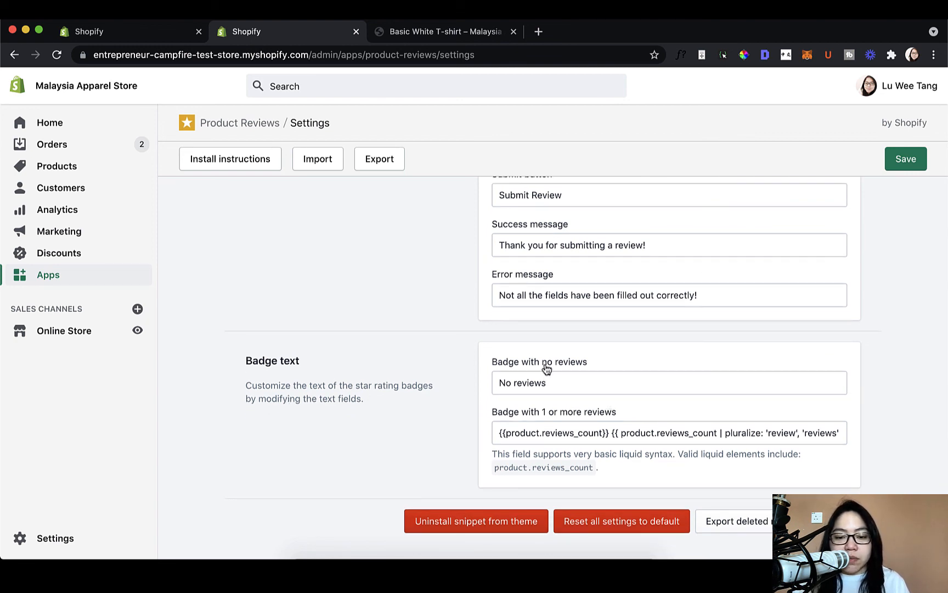
left_click(554, 382)
scroll(546, 384, "up", 1)
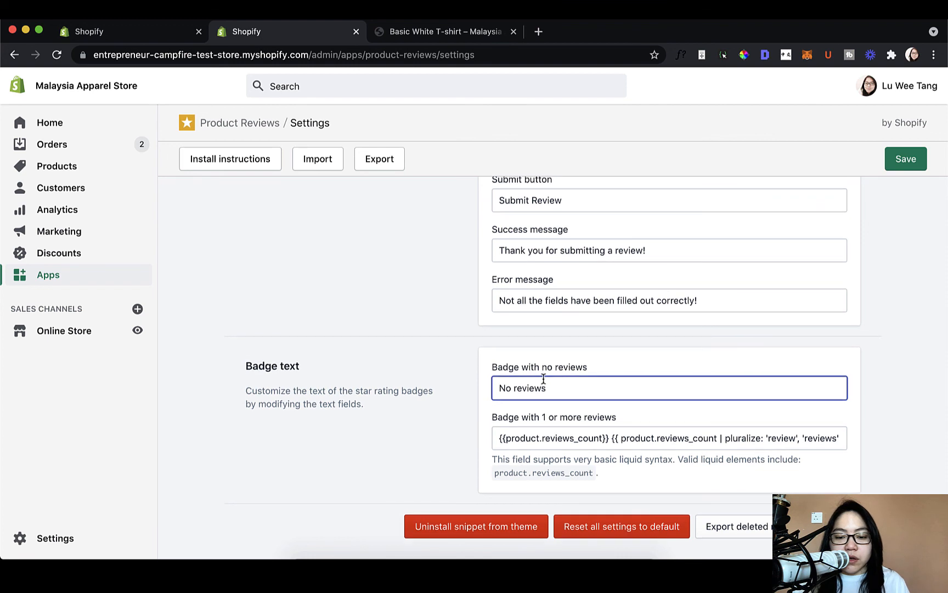
left_click(387, 383)
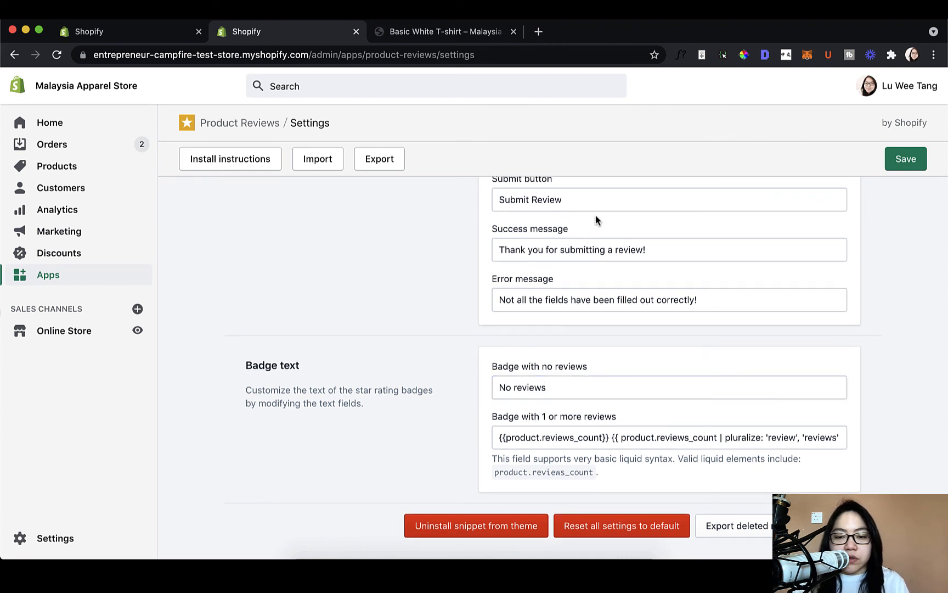
- Save the Product Reviews settings again and look over the publishing, star color and review listing layout options
left_click(923, 163)
scroll(415, 340, "down", 10)
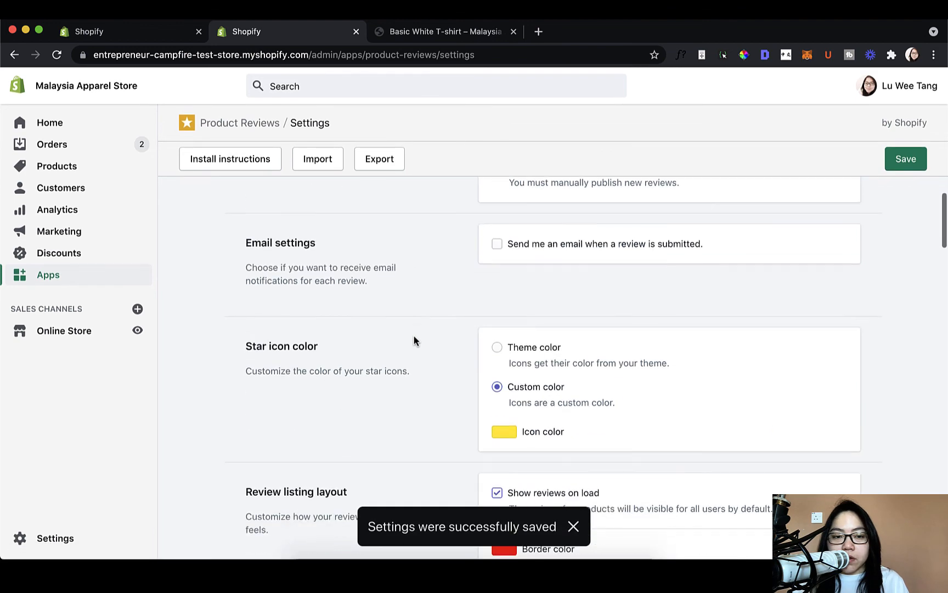
scroll(415, 340, "down", 10)
scroll(414, 341, "up", 20)
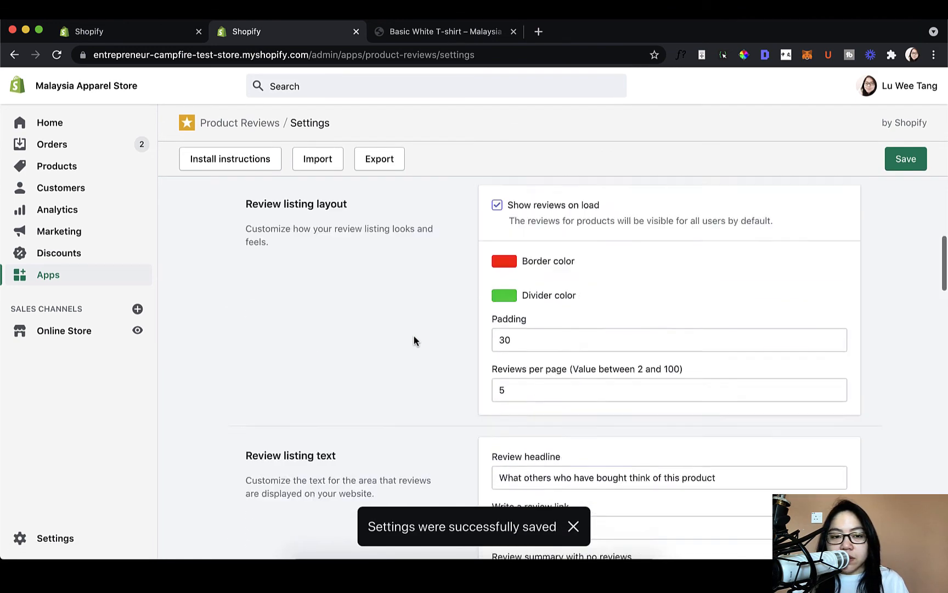
scroll(658, 240, "down", 1)
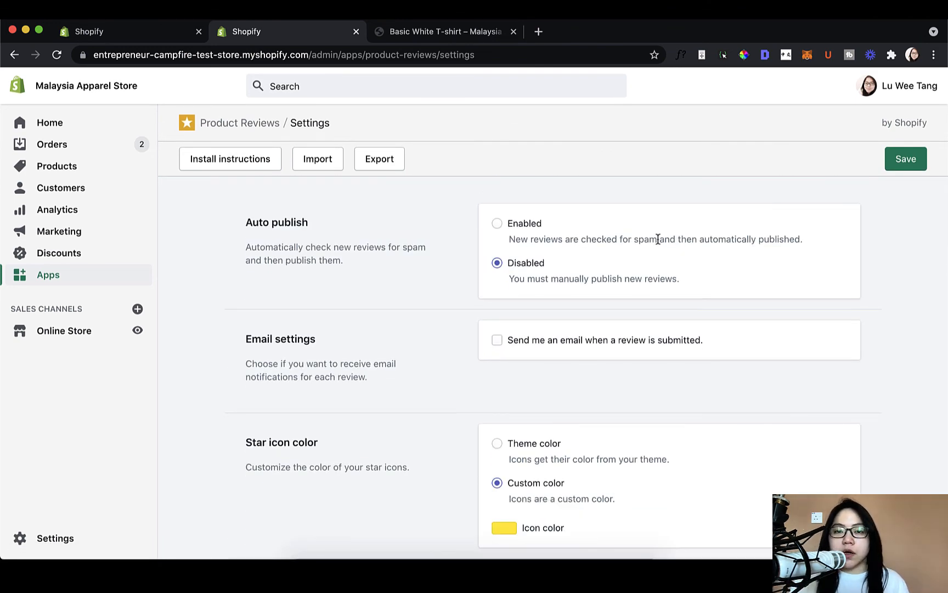